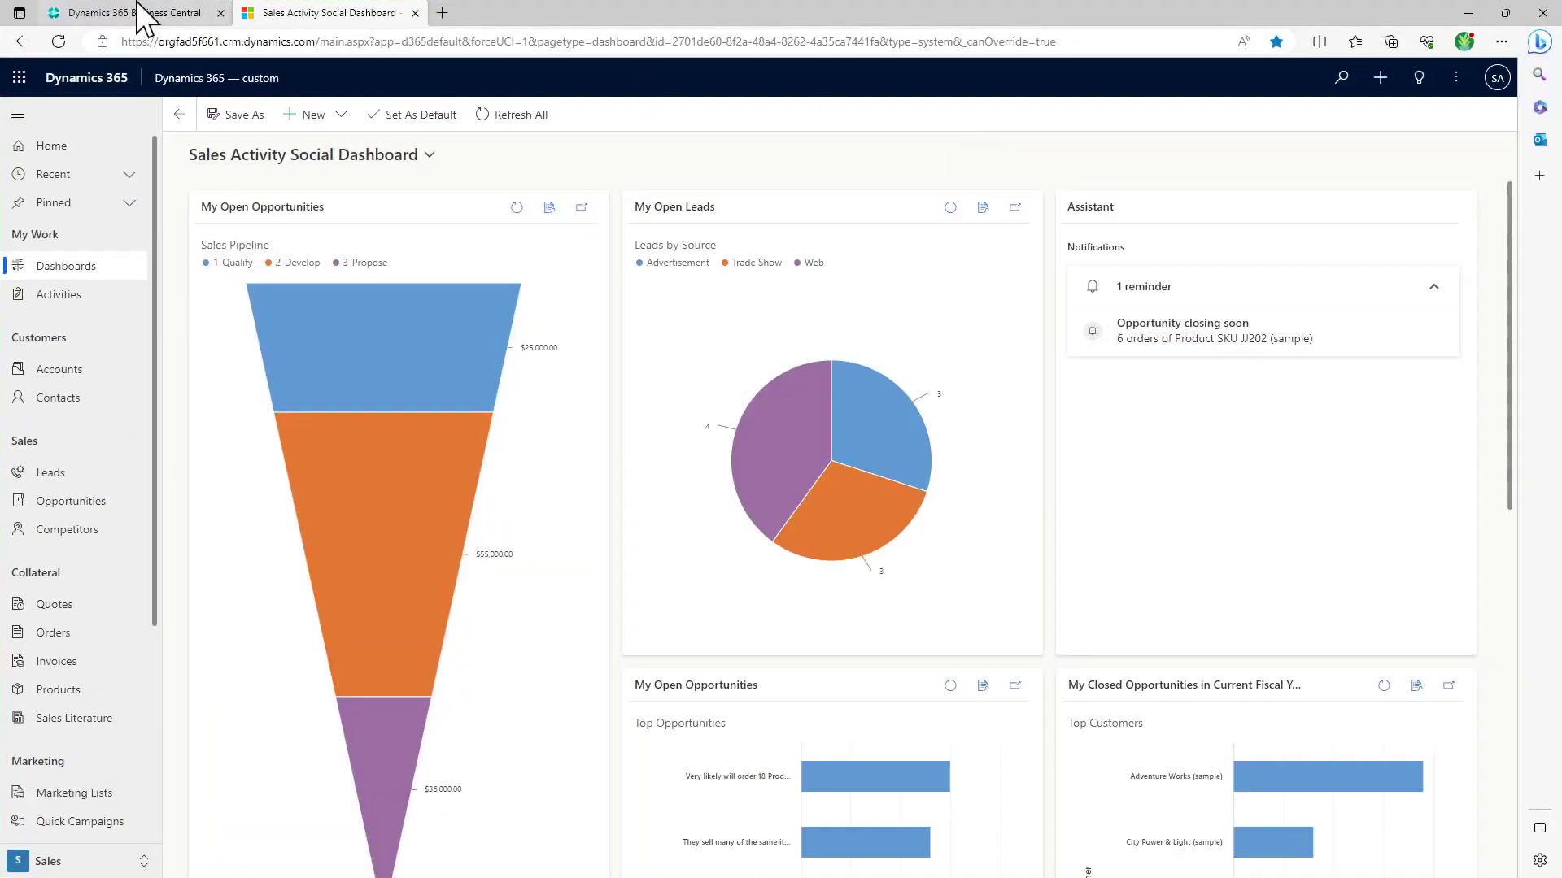
- Open the Business Central Customers list and show the Sales accounts in the Customers view
left_click(138, 11)
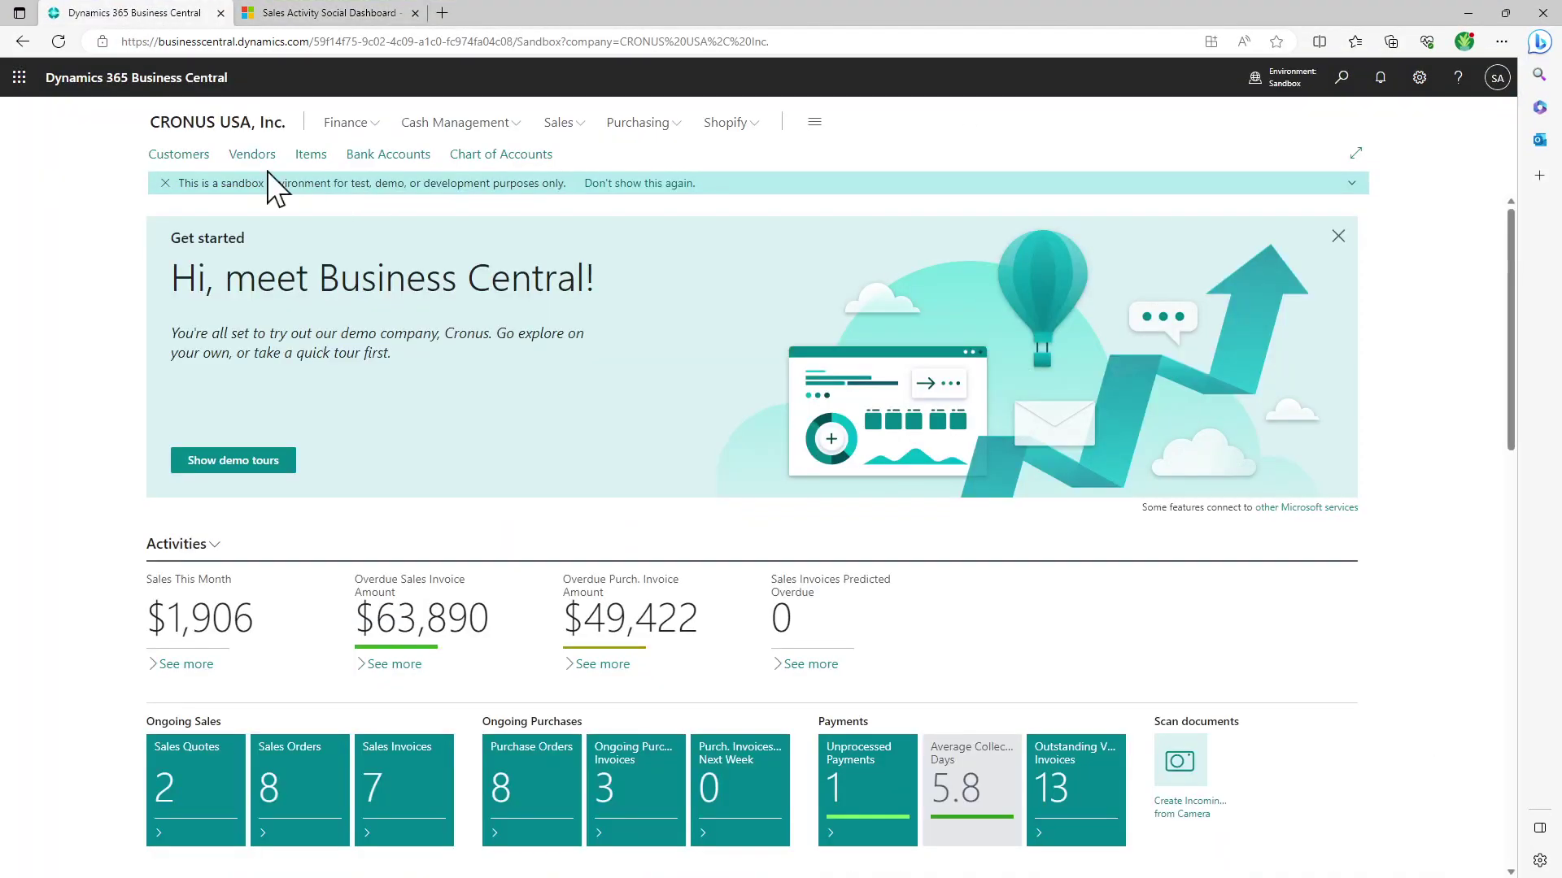
left_click(180, 155)
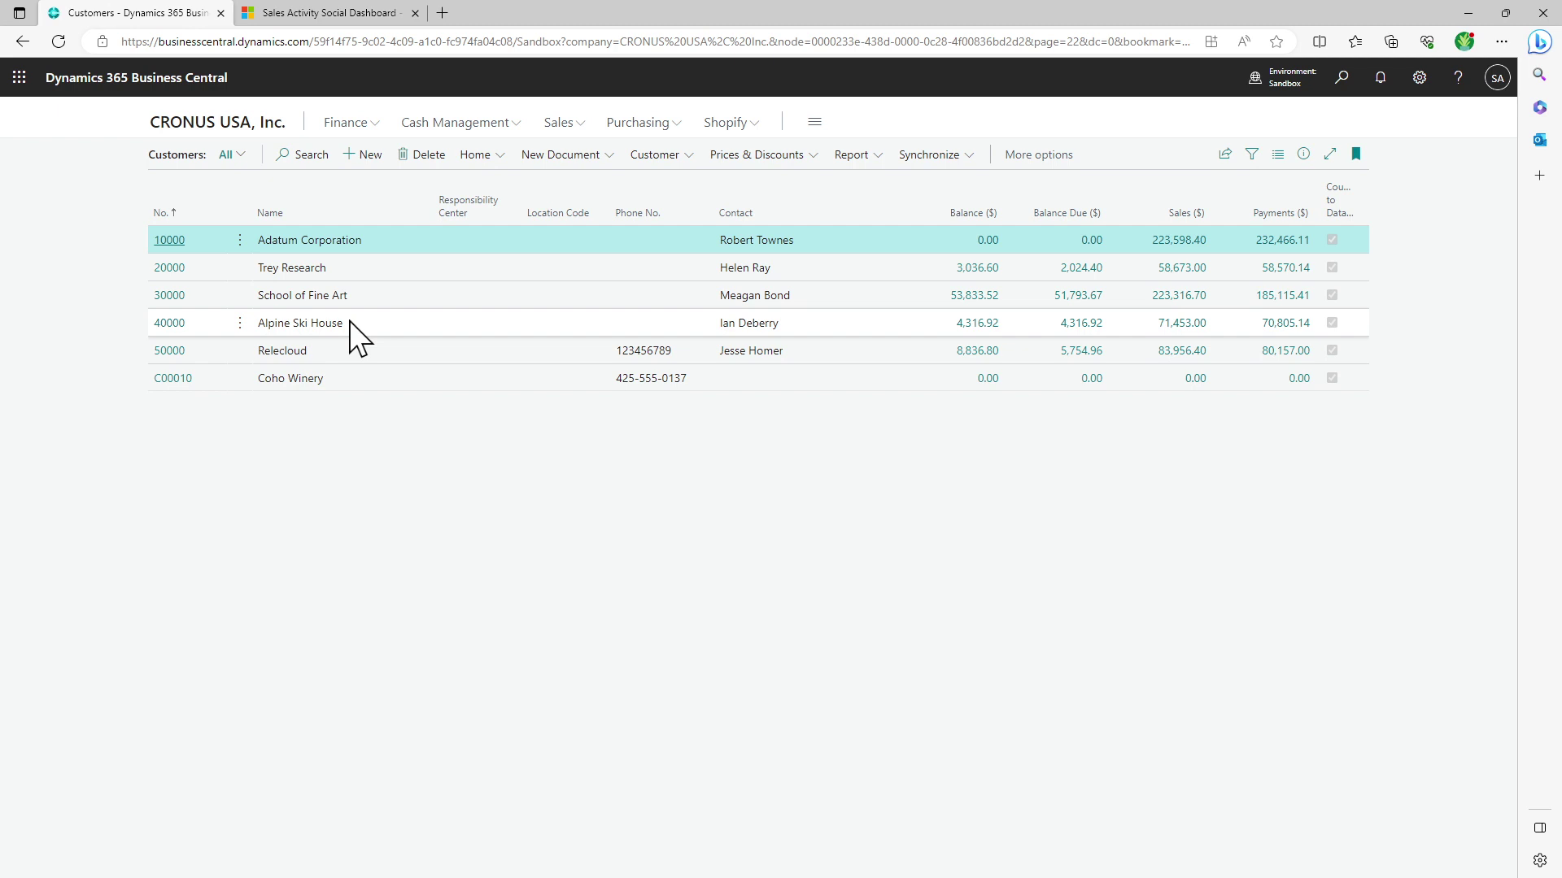
left_click(293, 12)
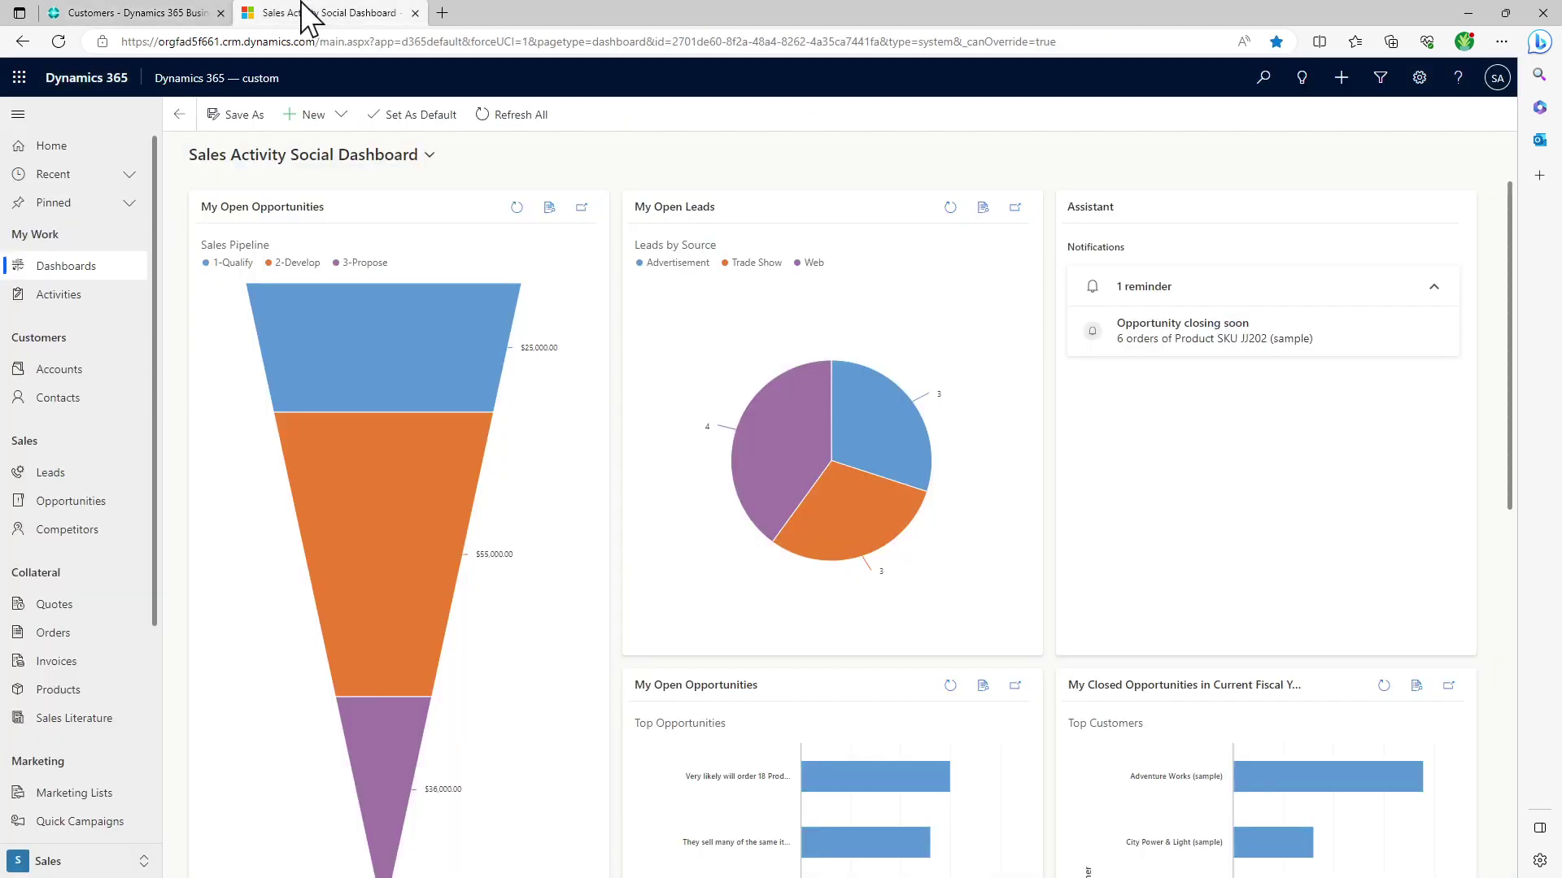
left_click(71, 372)
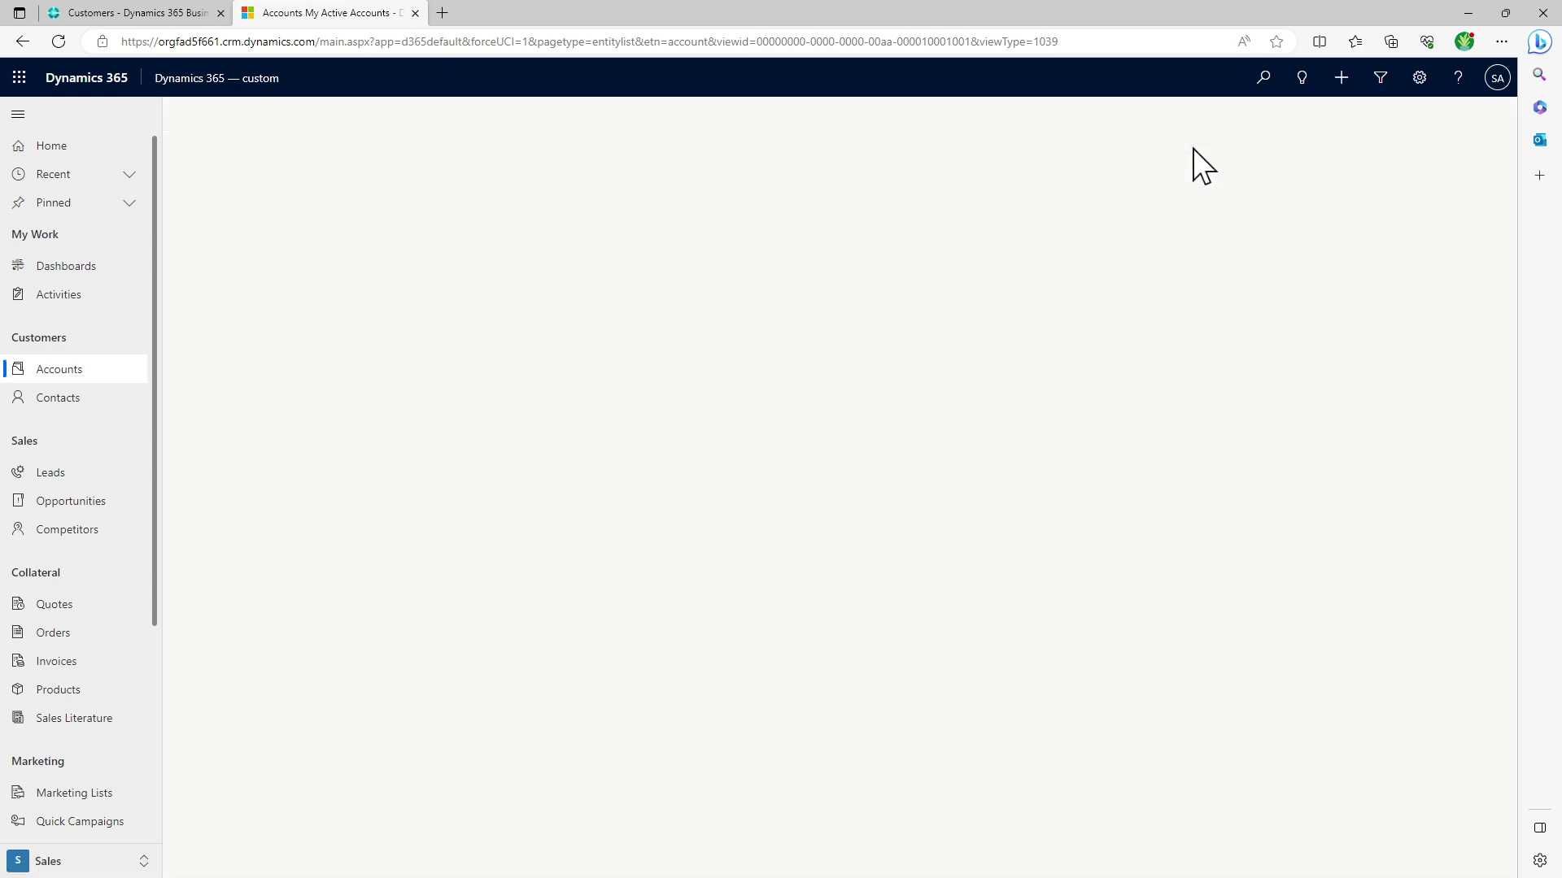
left_click(65, 370)
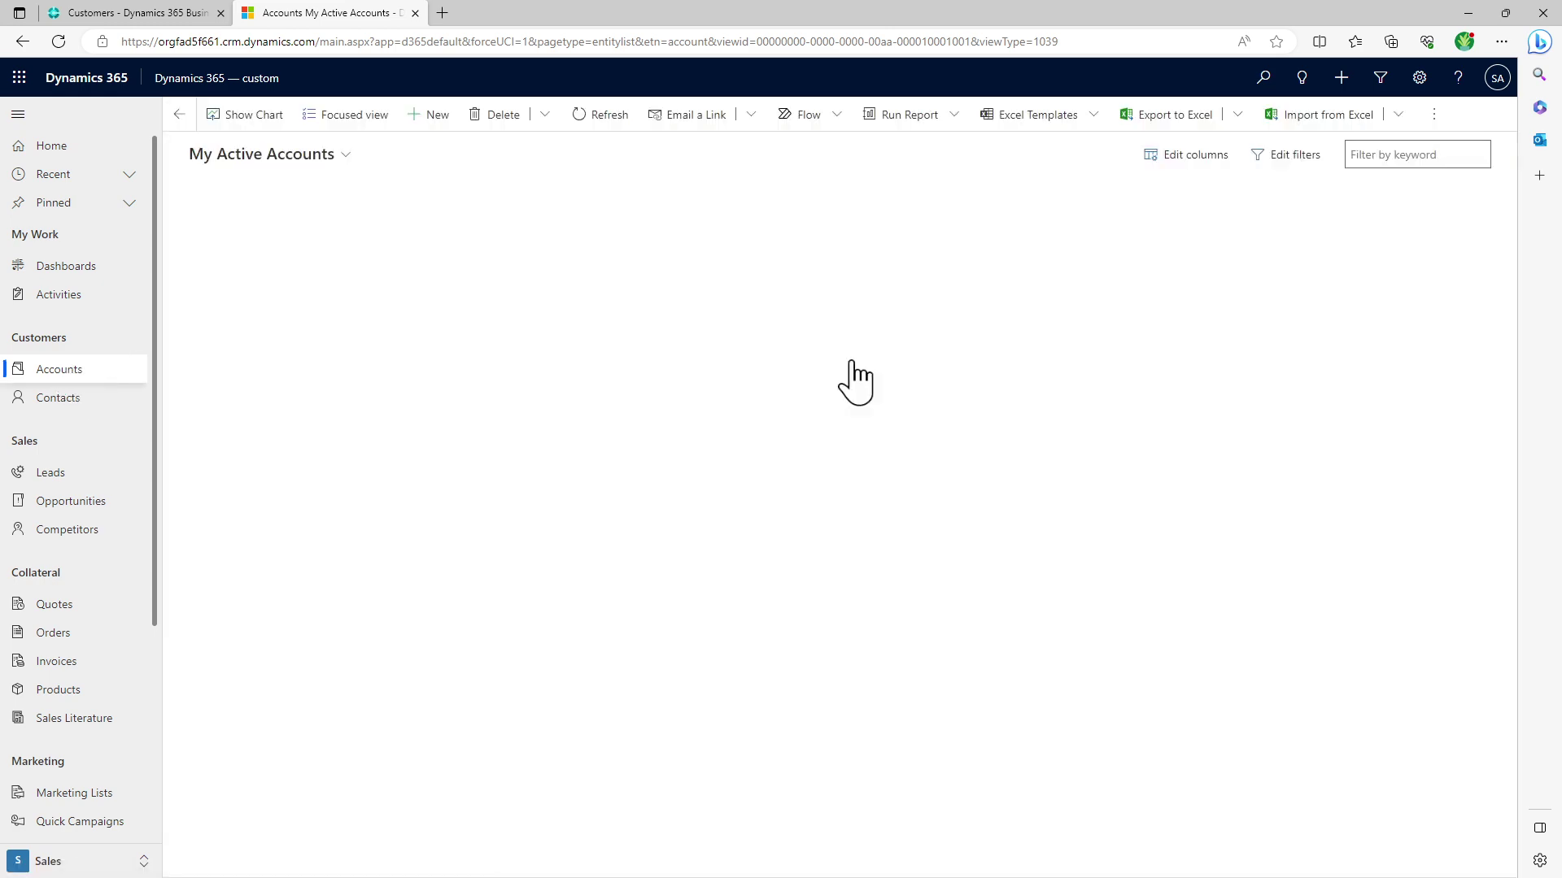
left_click(338, 157)
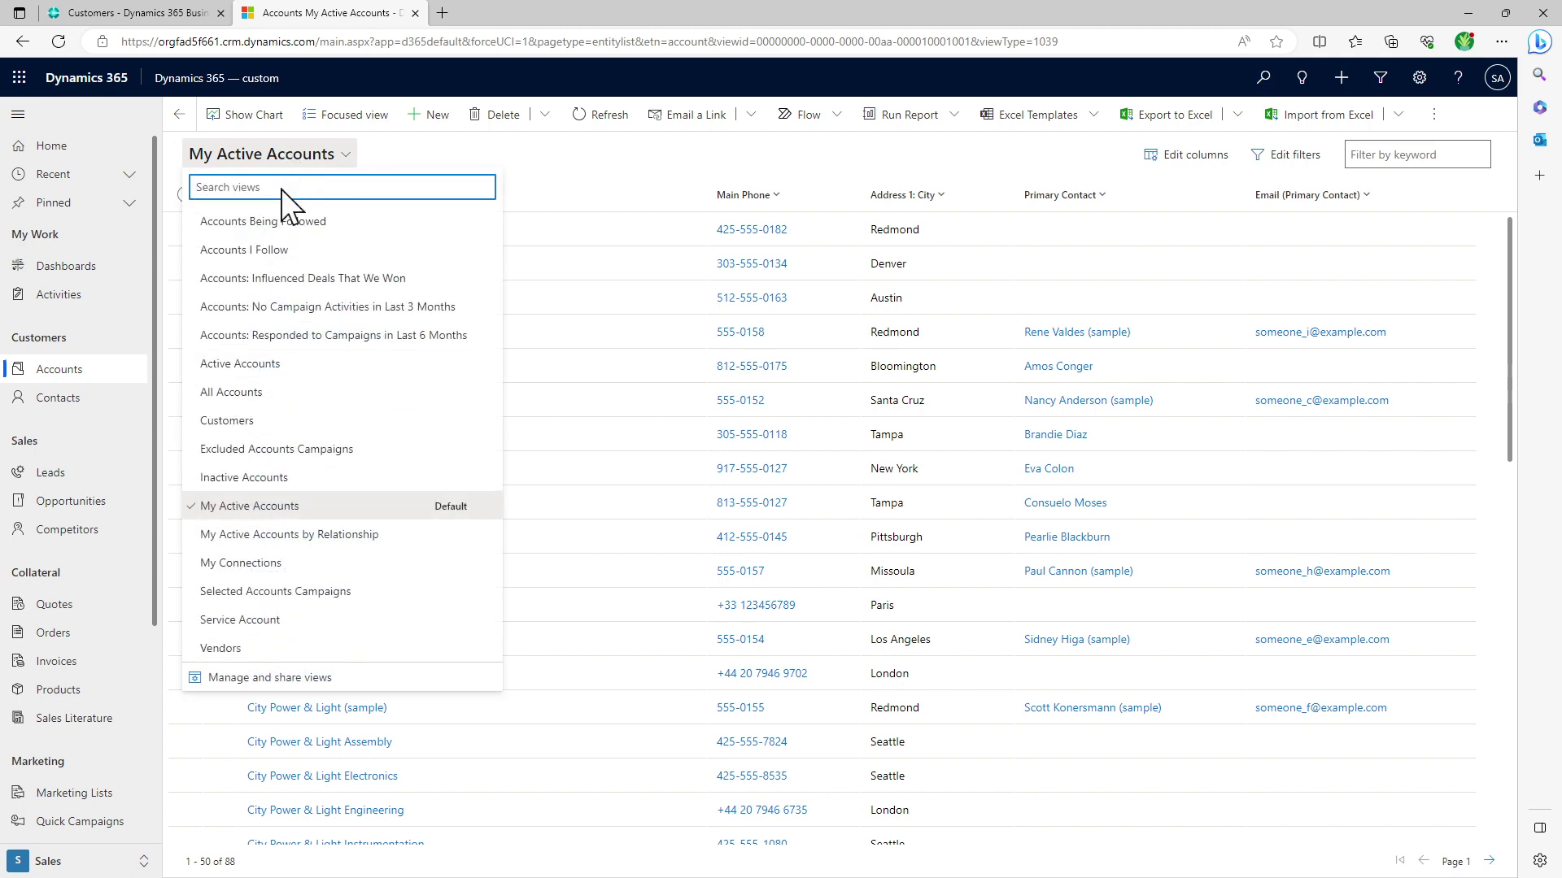
left_click(252, 420)
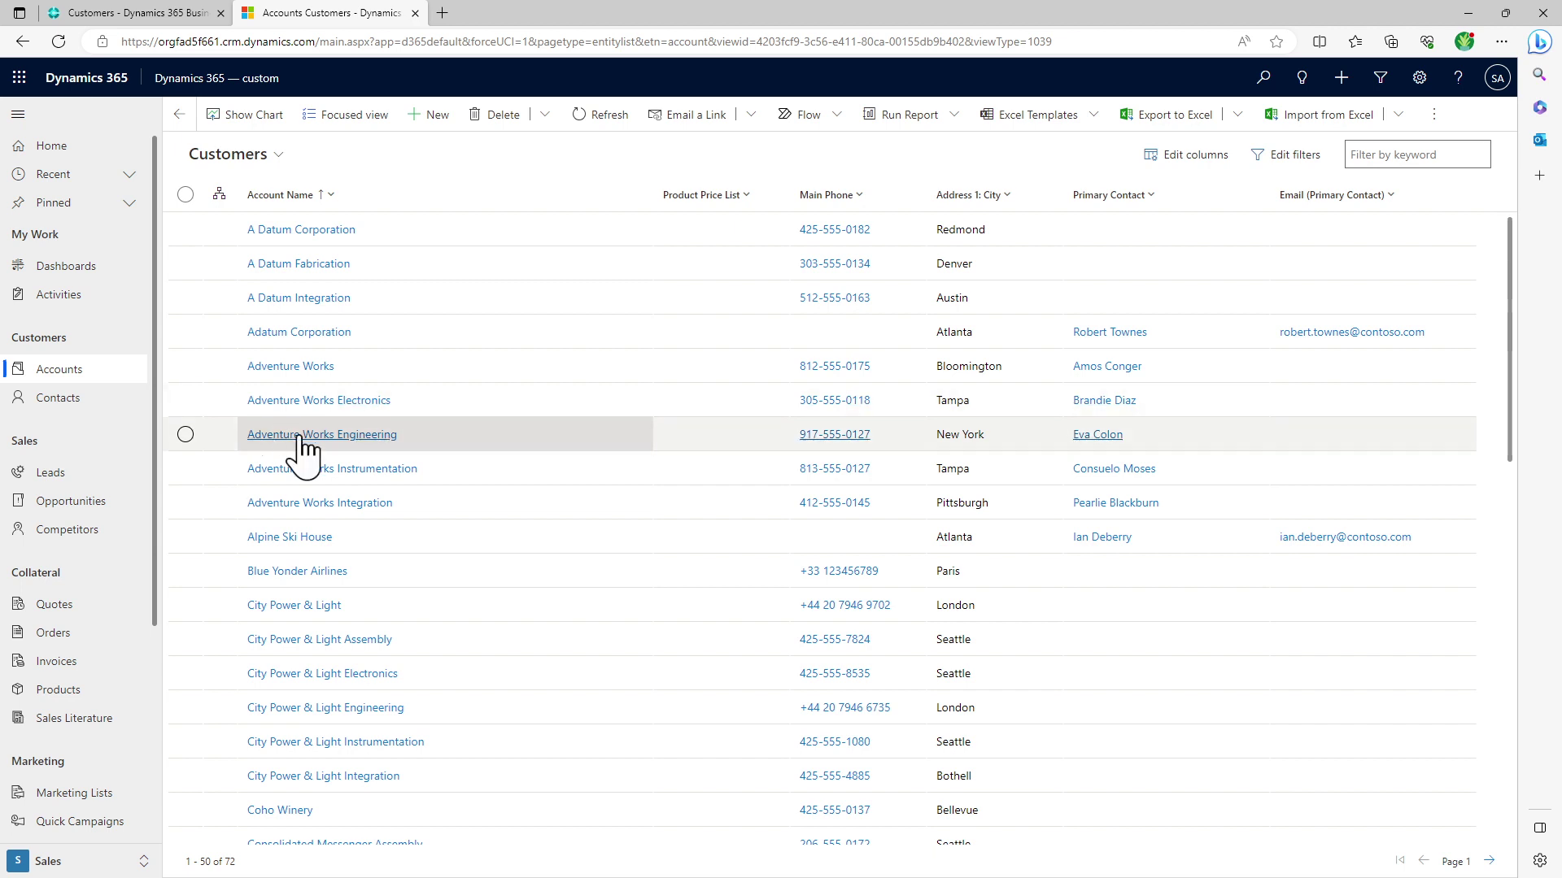
left_click(143, 3)
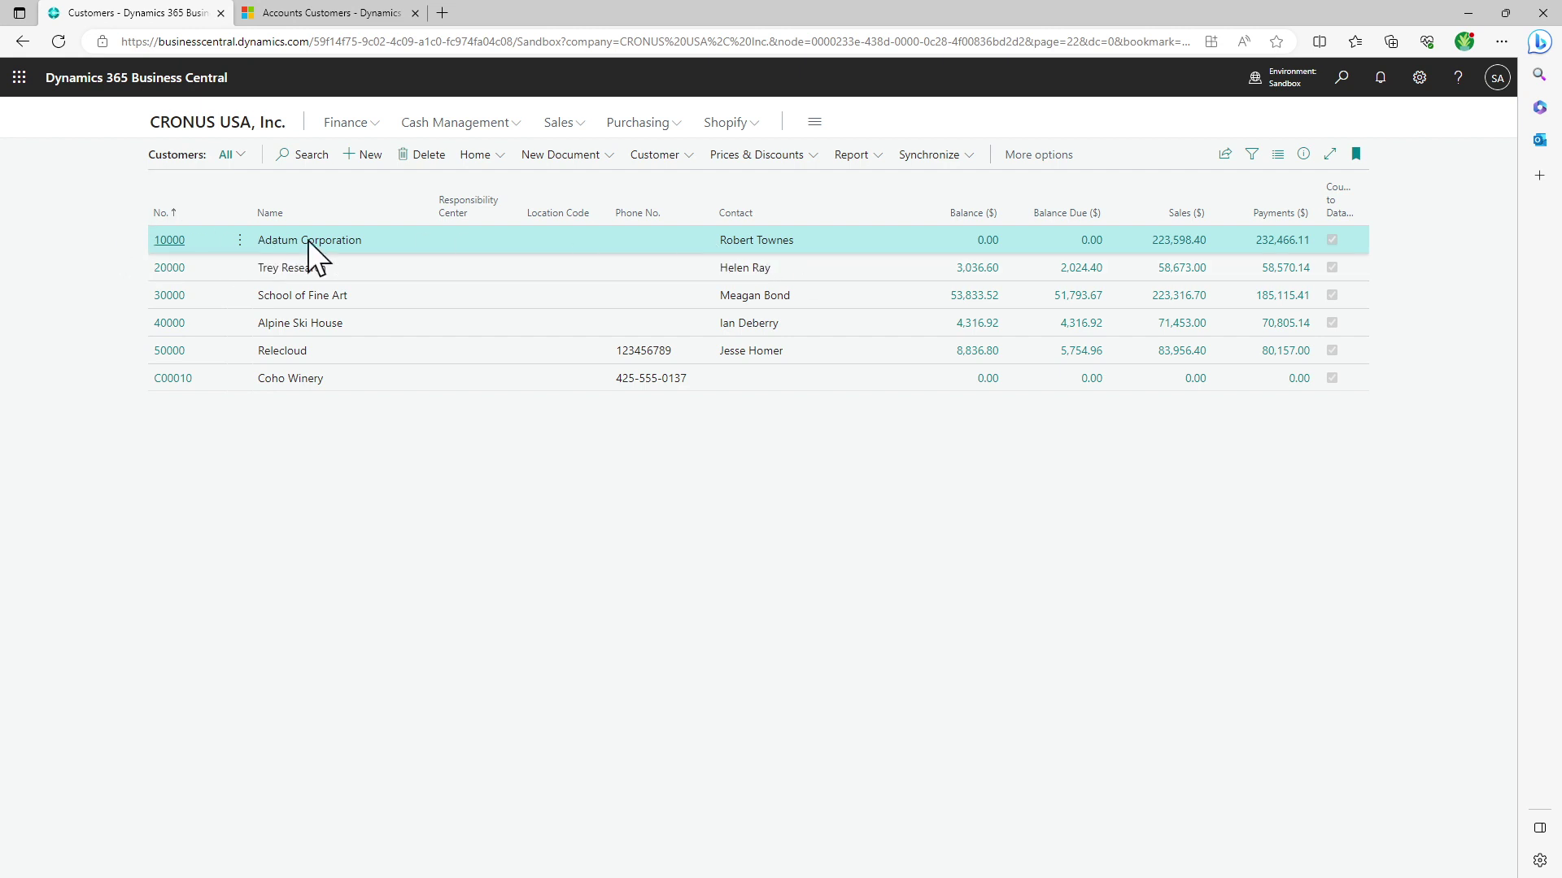
left_click_drag(276, 241, 389, 243)
left_click(262, 270)
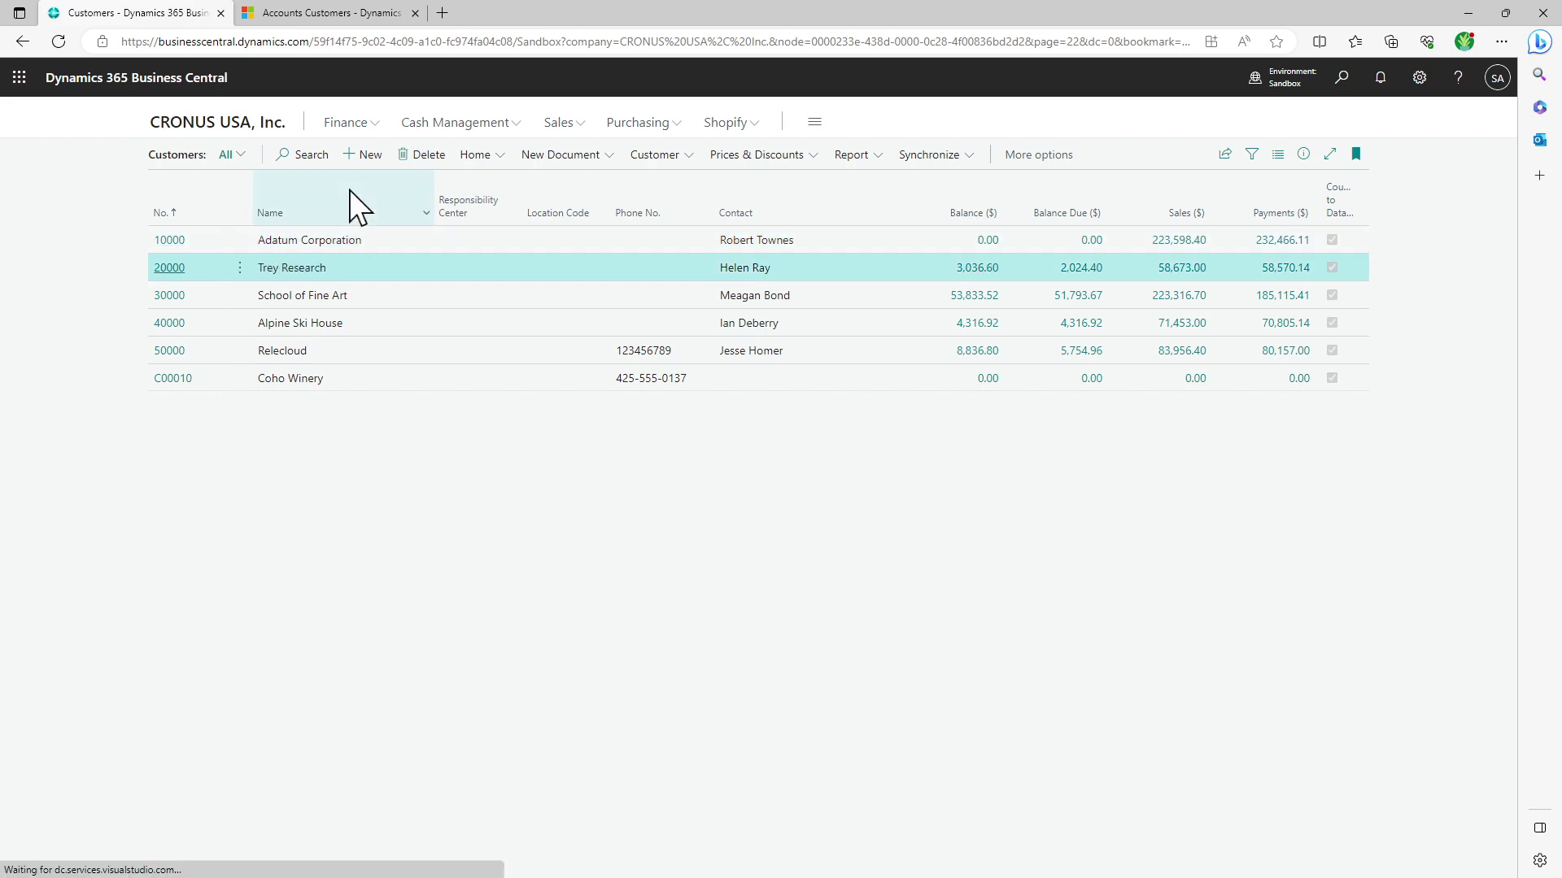
left_click(334, 16)
scroll(755, 589, "down", 12)
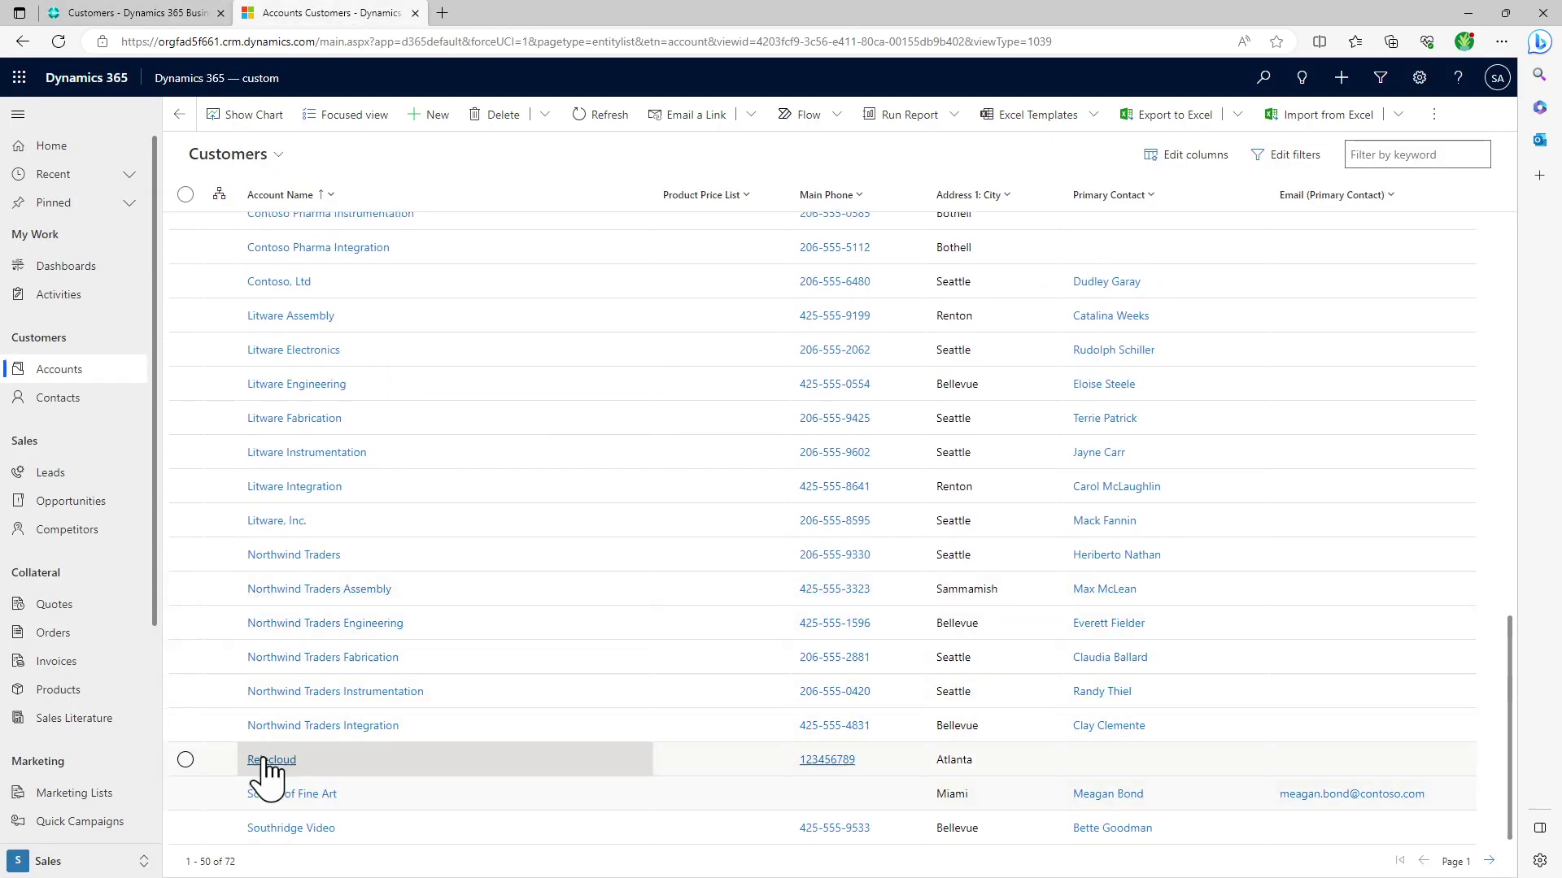
left_click(162, 15)
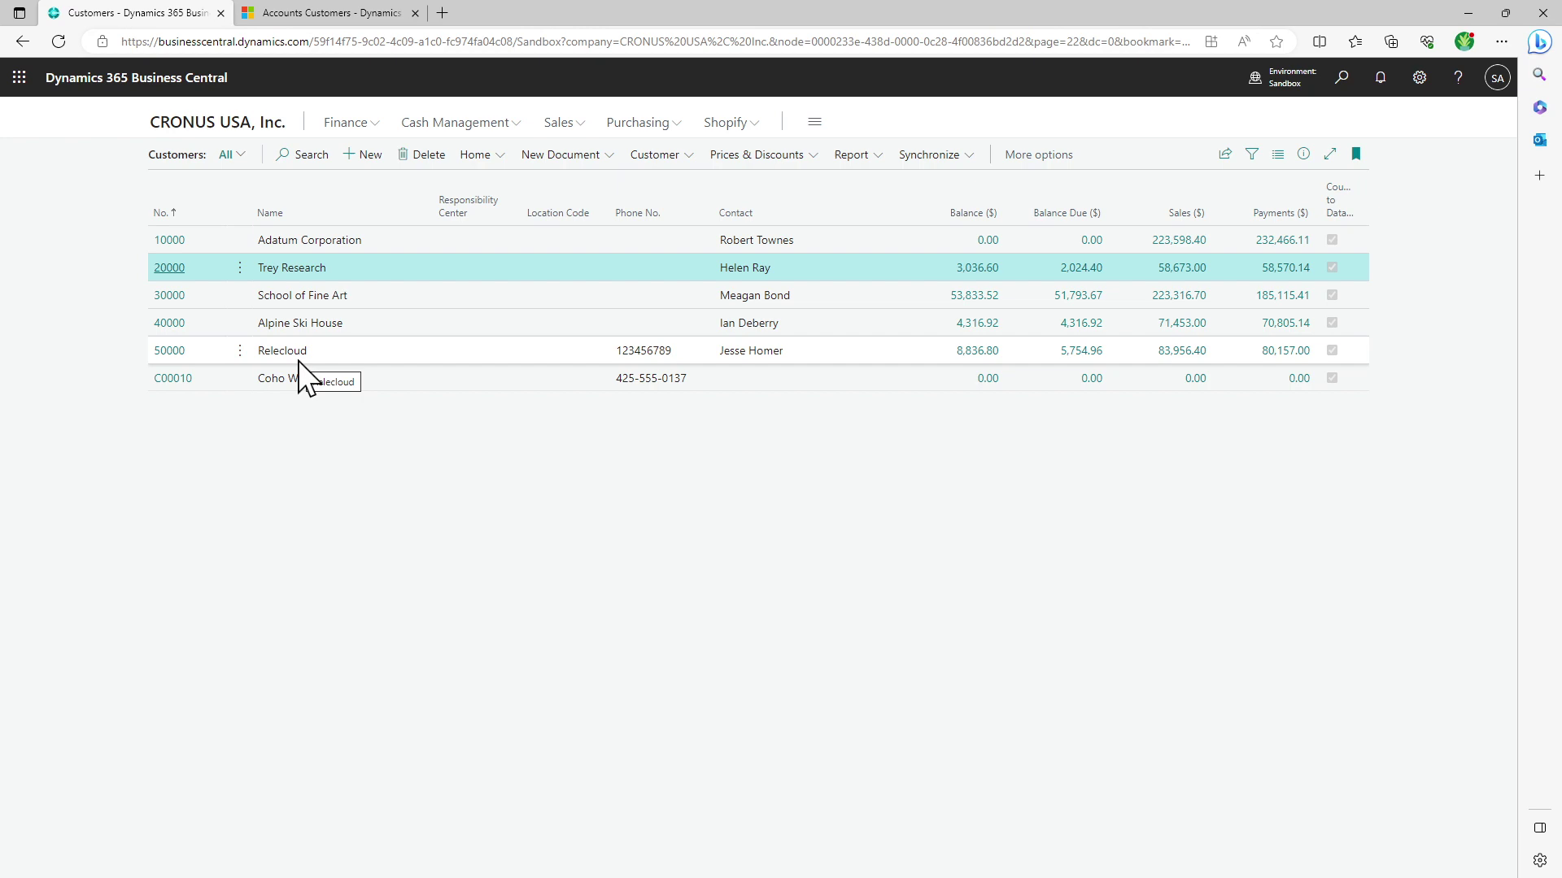
- Change Relecloud's Phone No. from 123456789 to 12345635, save the card, and return to Customers
left_click(169, 356)
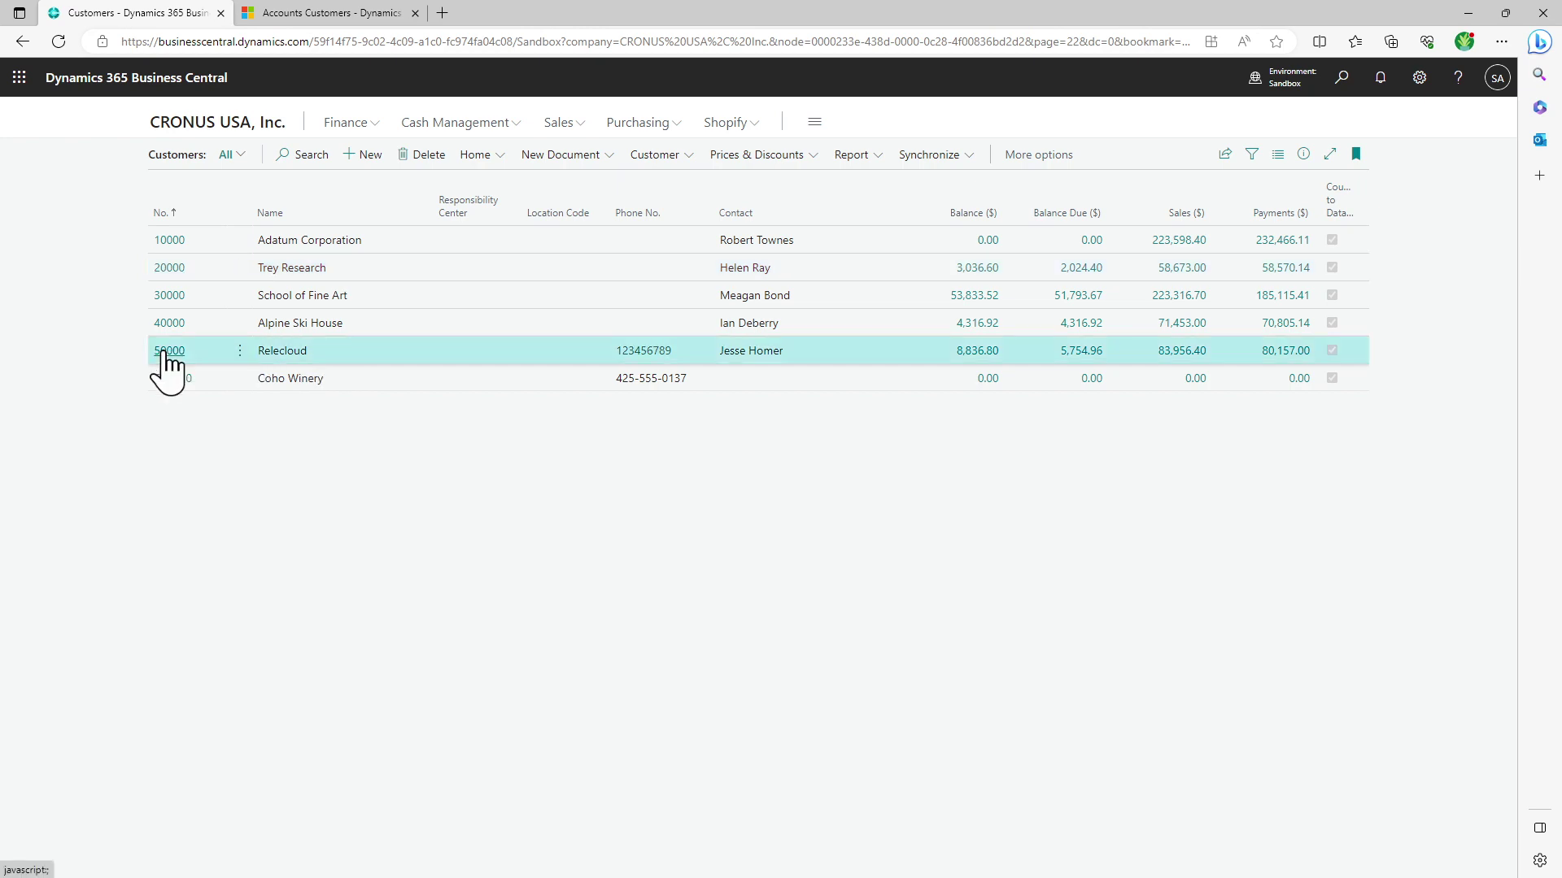
scroll(480, 488, "down", 3)
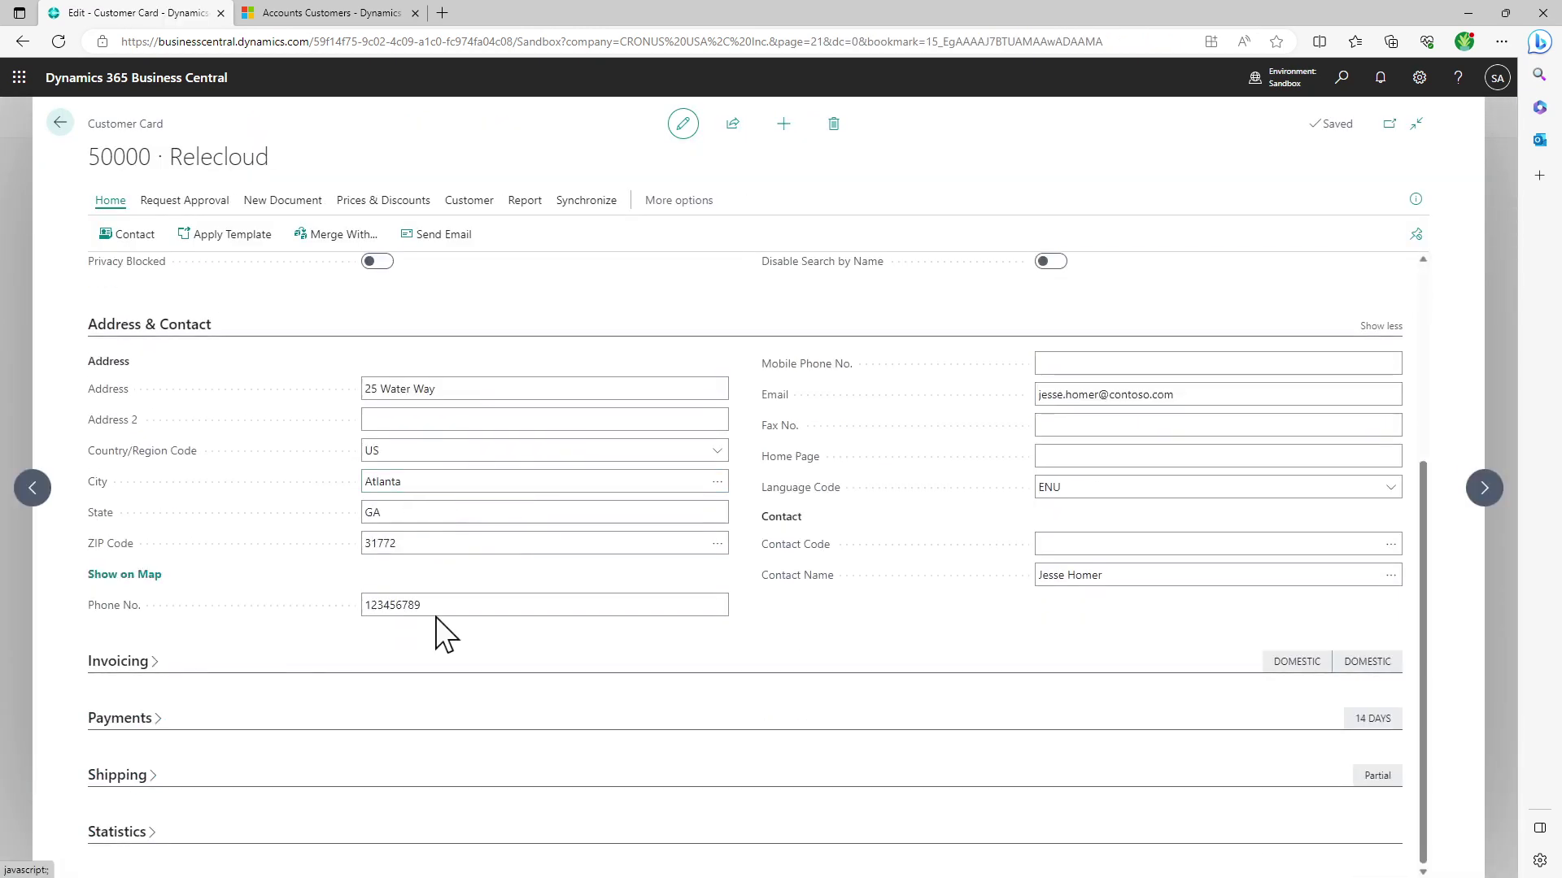
left_click(382, 606)
double_click(421, 606)
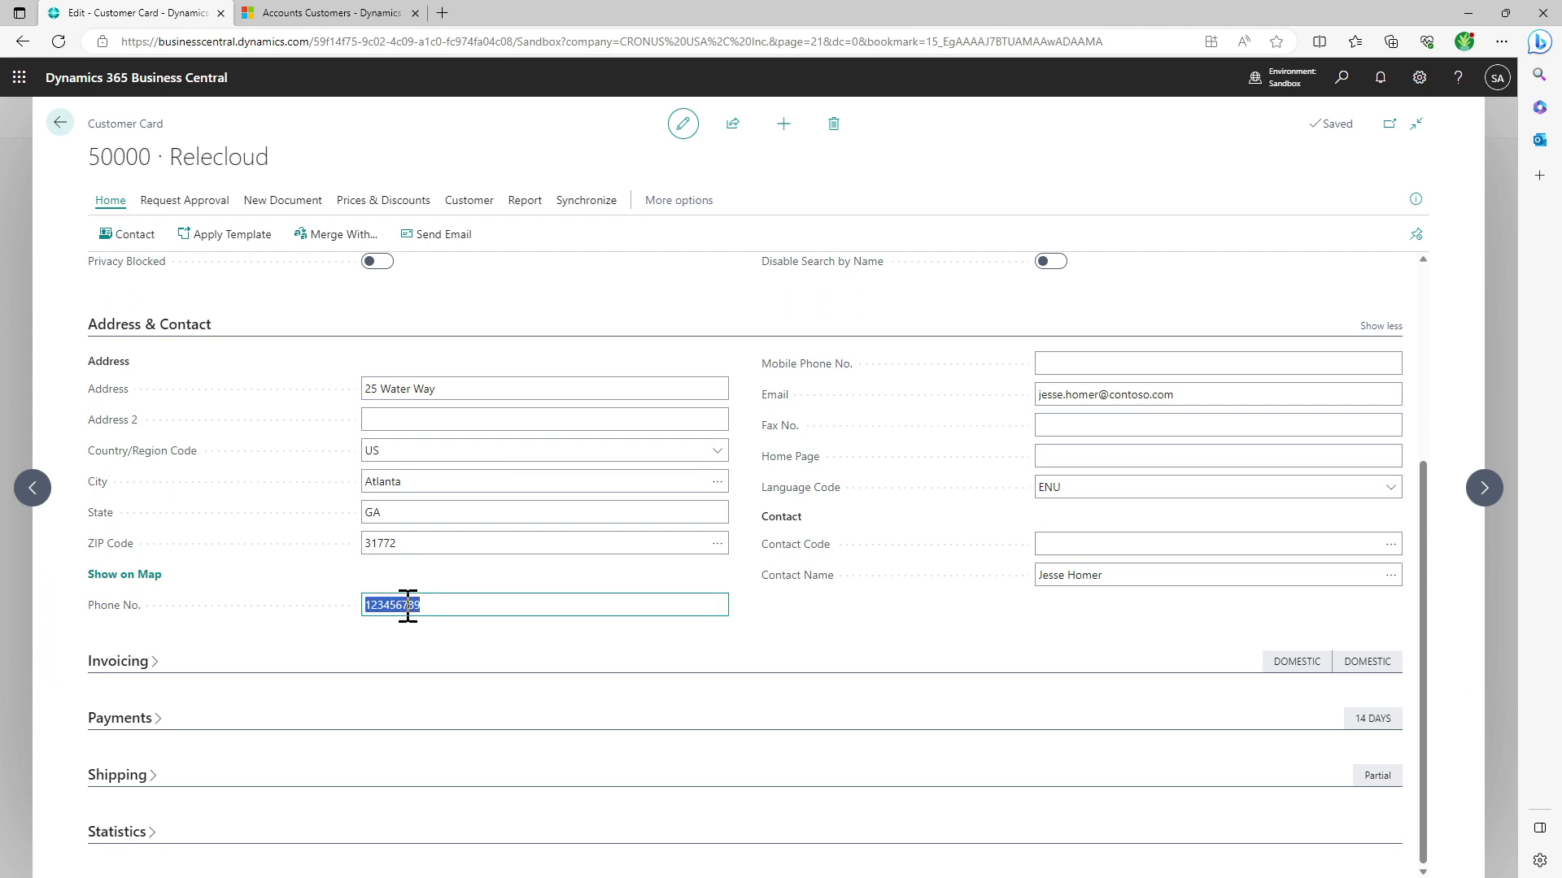
left_click(410, 606)
left_click_drag(401, 606, 432, 605)
type("35")
left_click(822, 617)
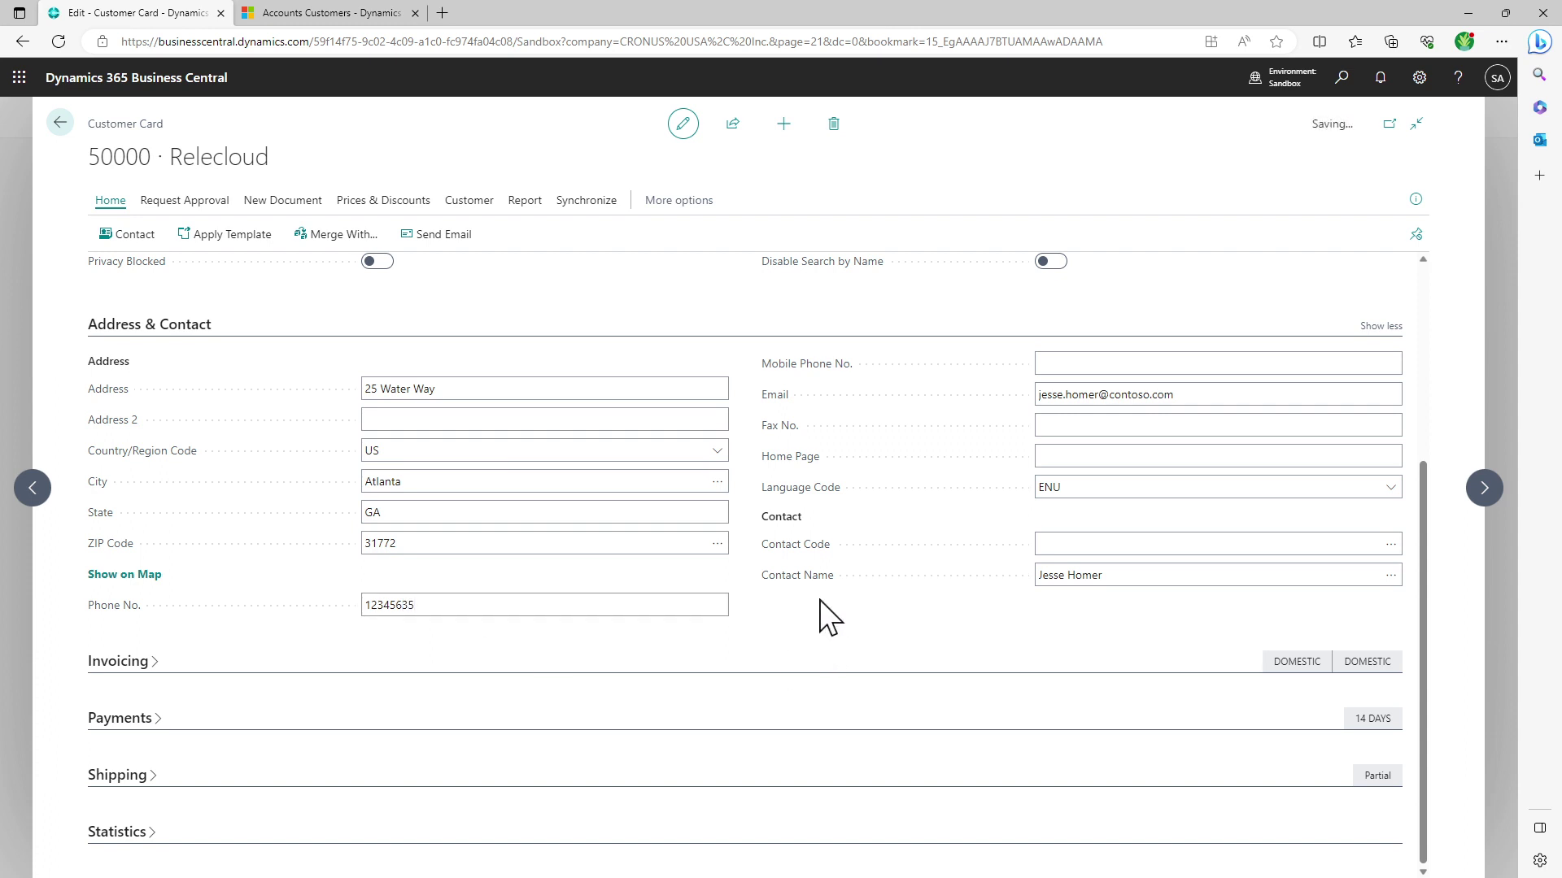
left_click(529, 541)
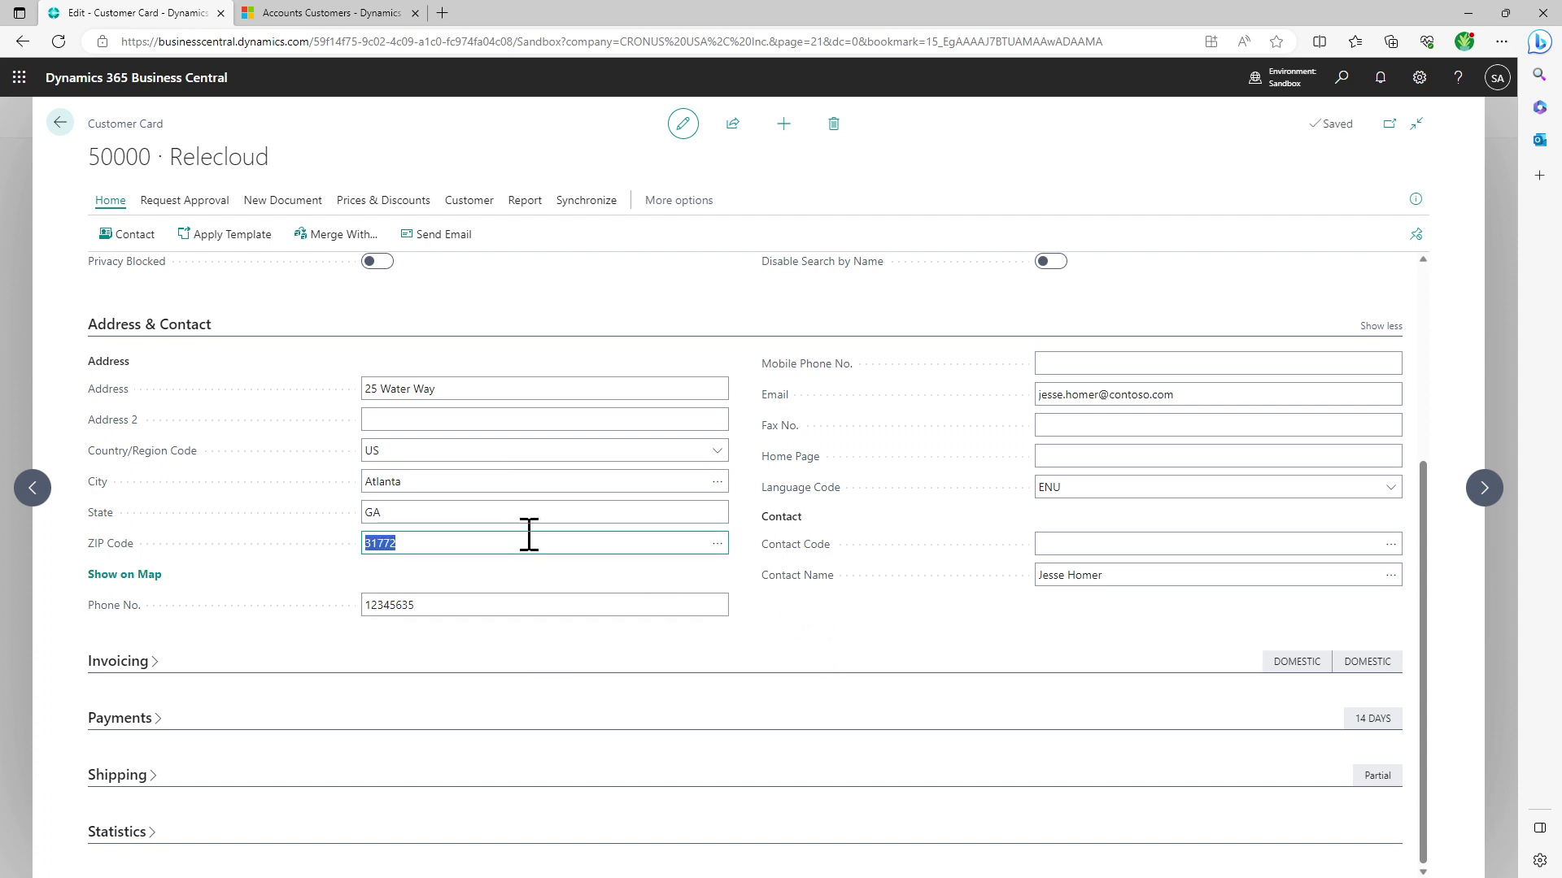
left_click(59, 123)
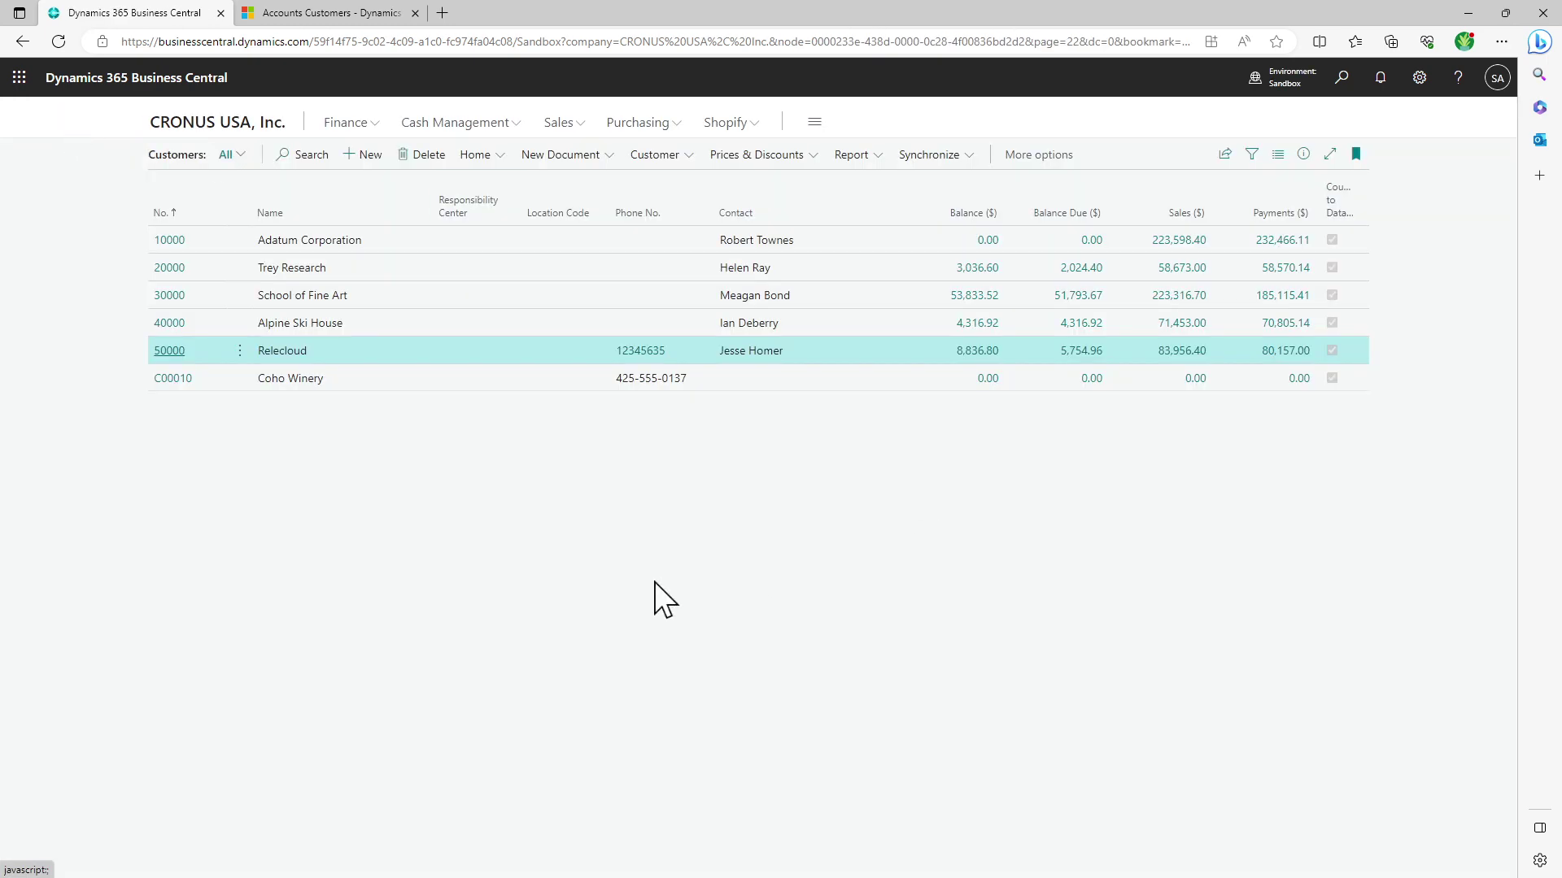
- Reload the Sales Customers view and confirm Relecloud still shows 123456789, unlike Business Central's 12345635
left_click(301, 13)
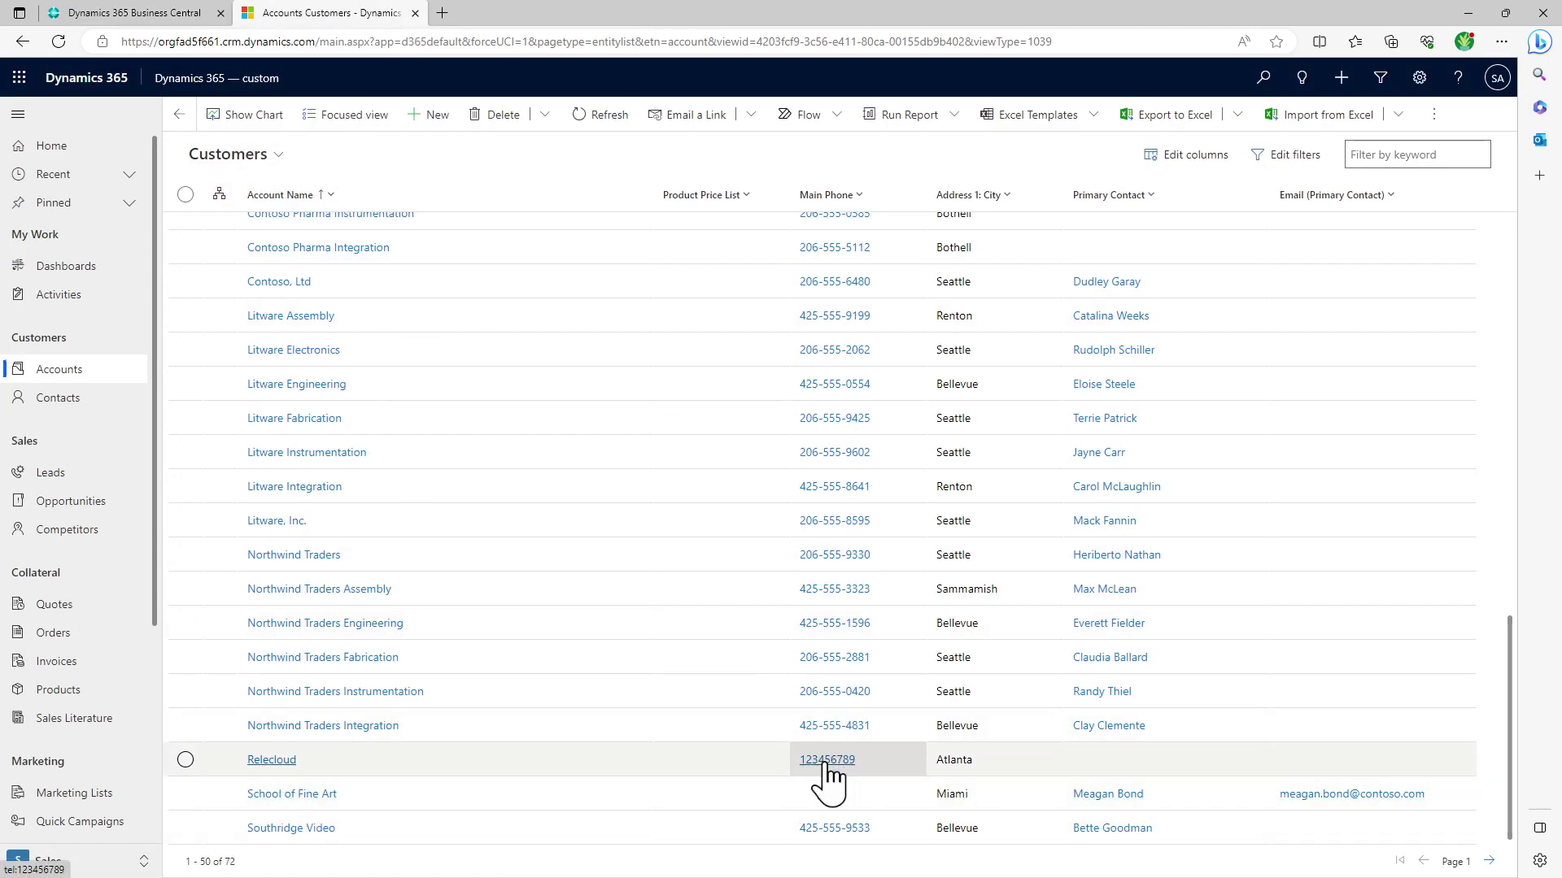
left_click(43, 373)
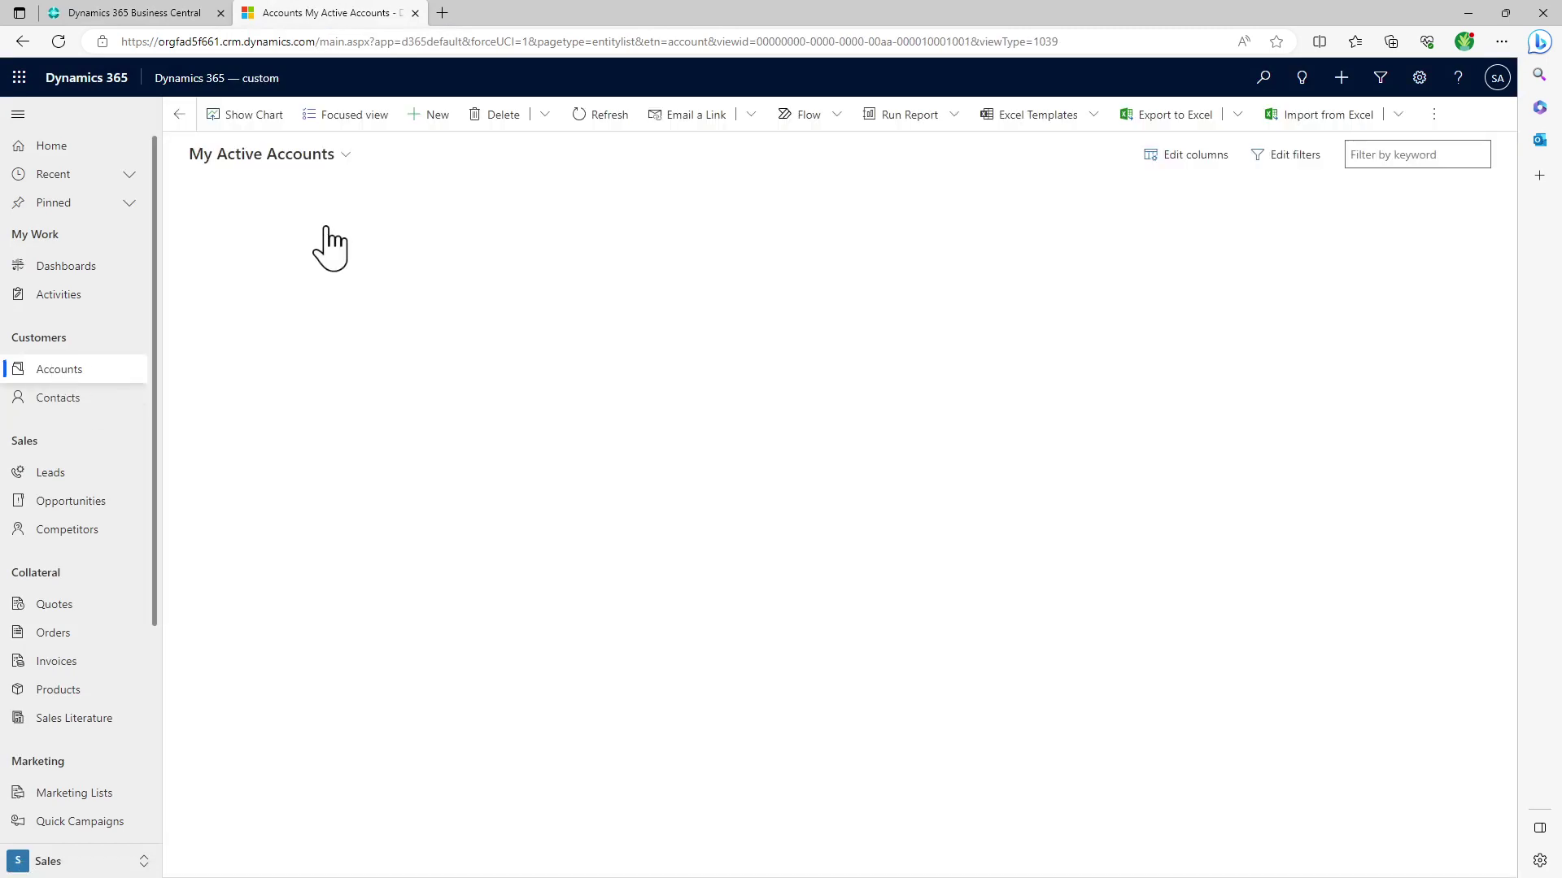
left_click(327, 159)
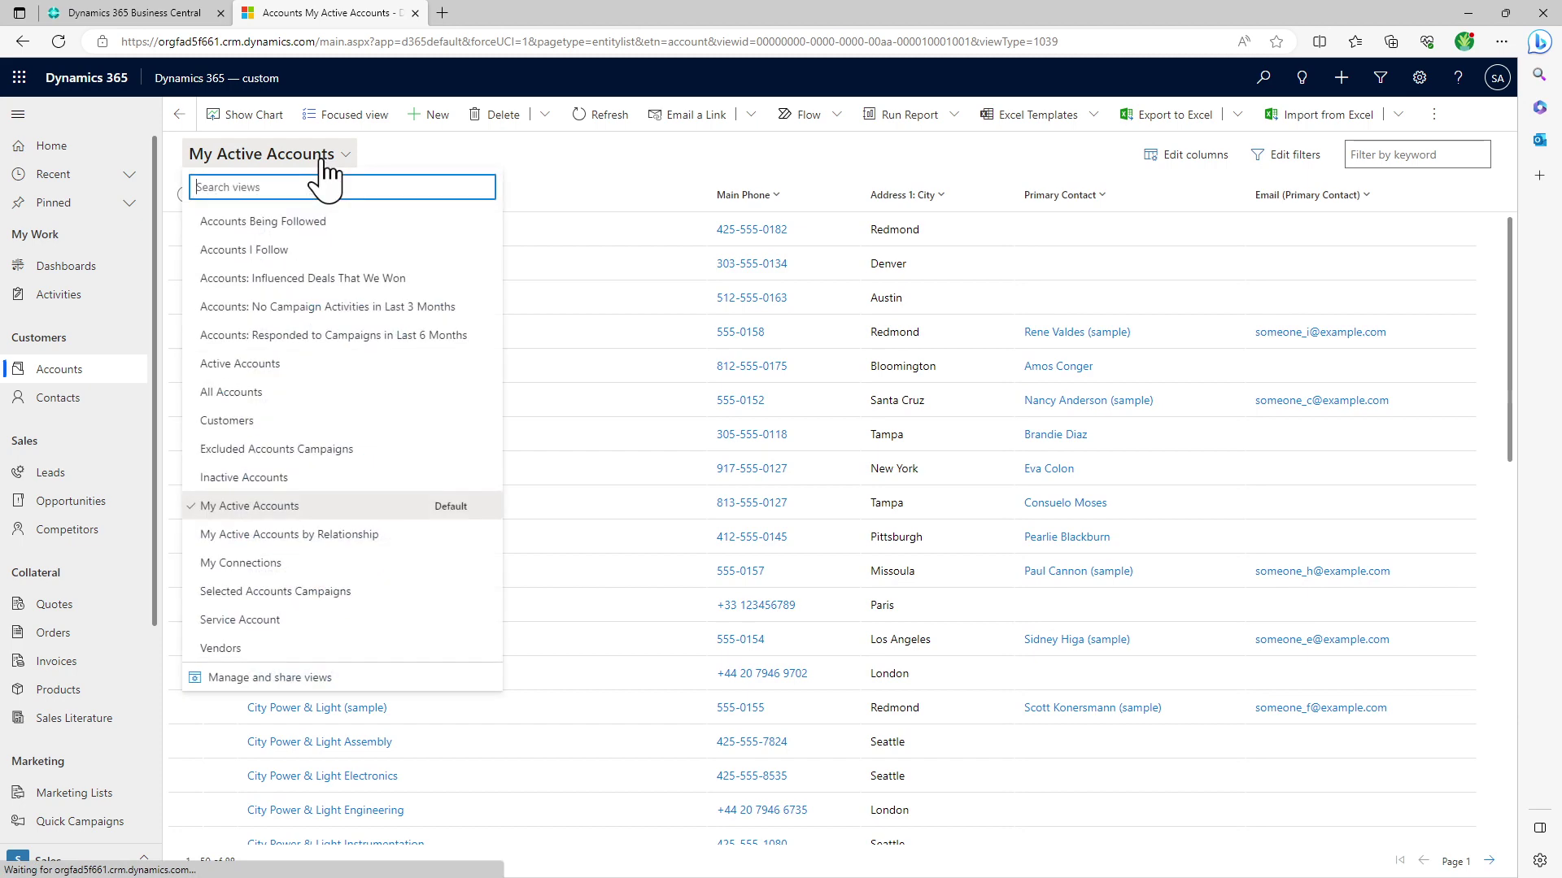
left_click(251, 421)
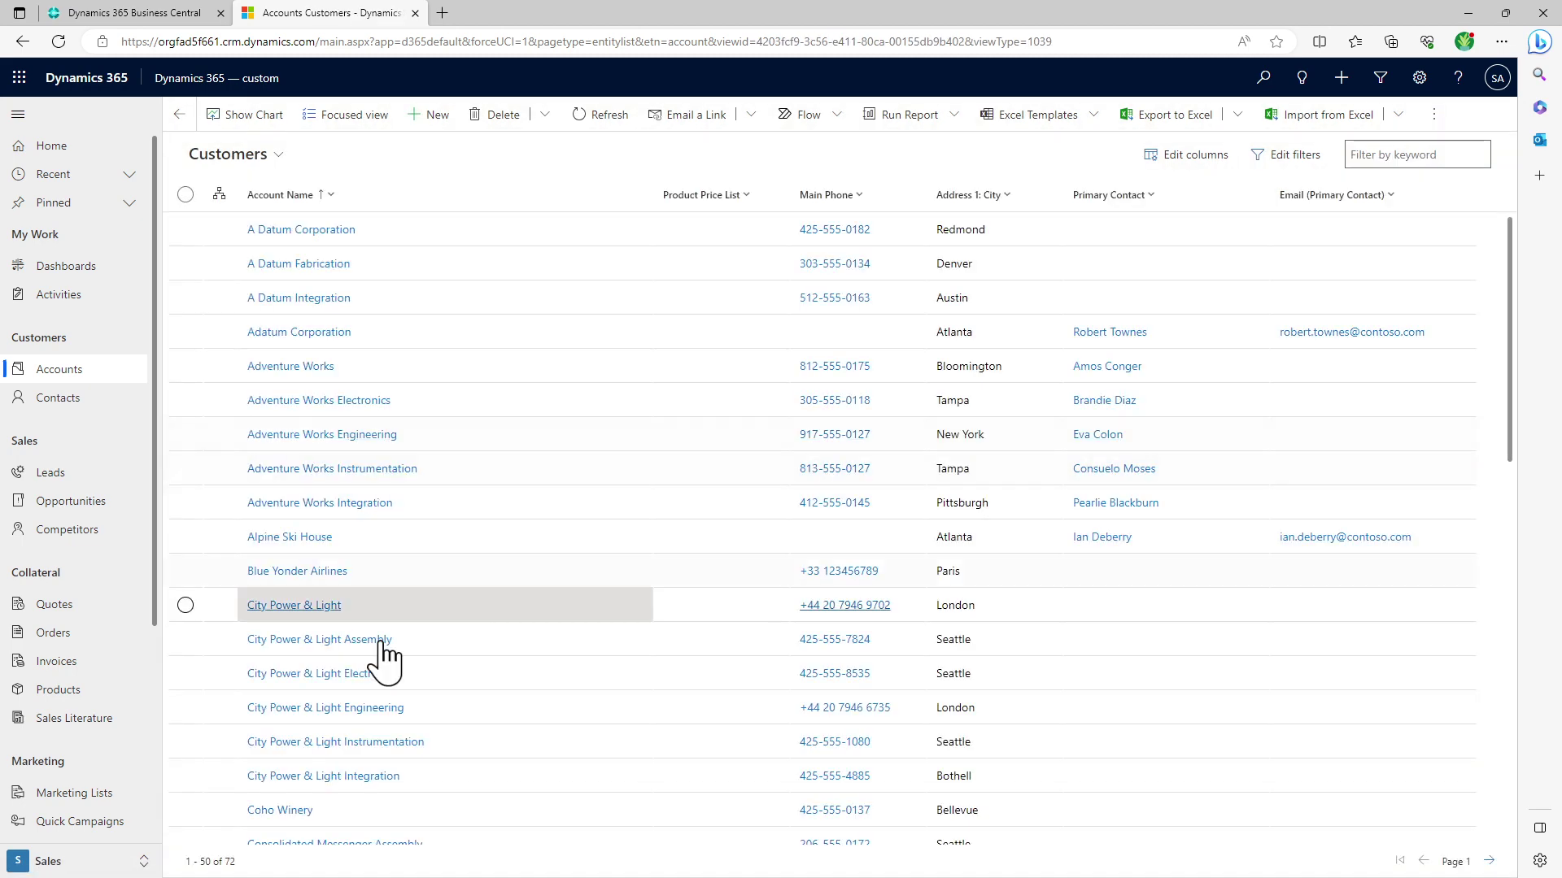
scroll(384, 657, "down", 12)
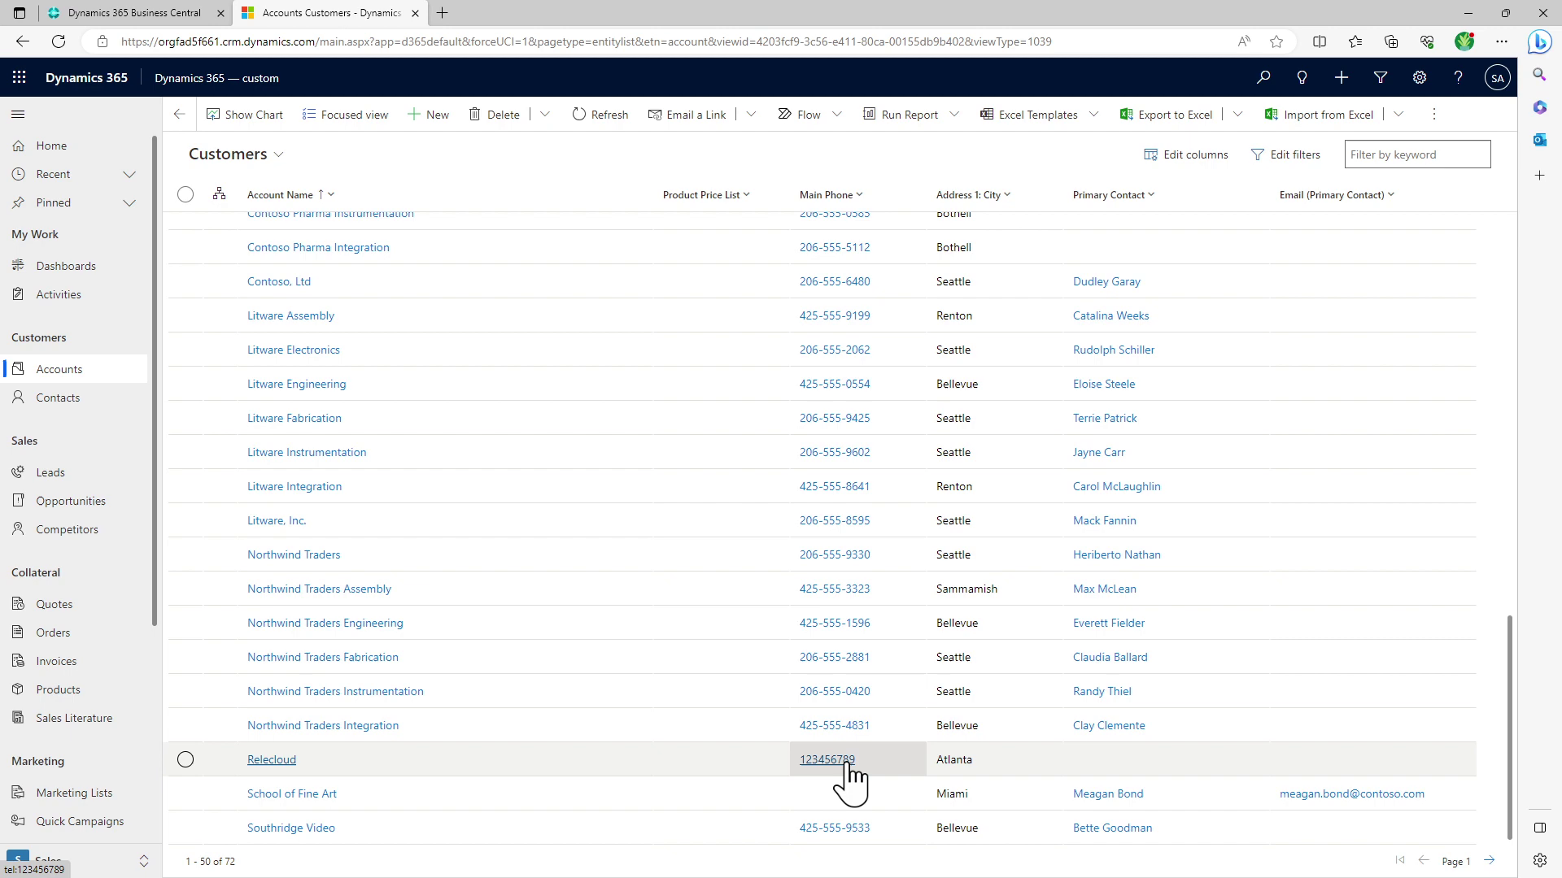
scroll(645, 690, "up", 10)
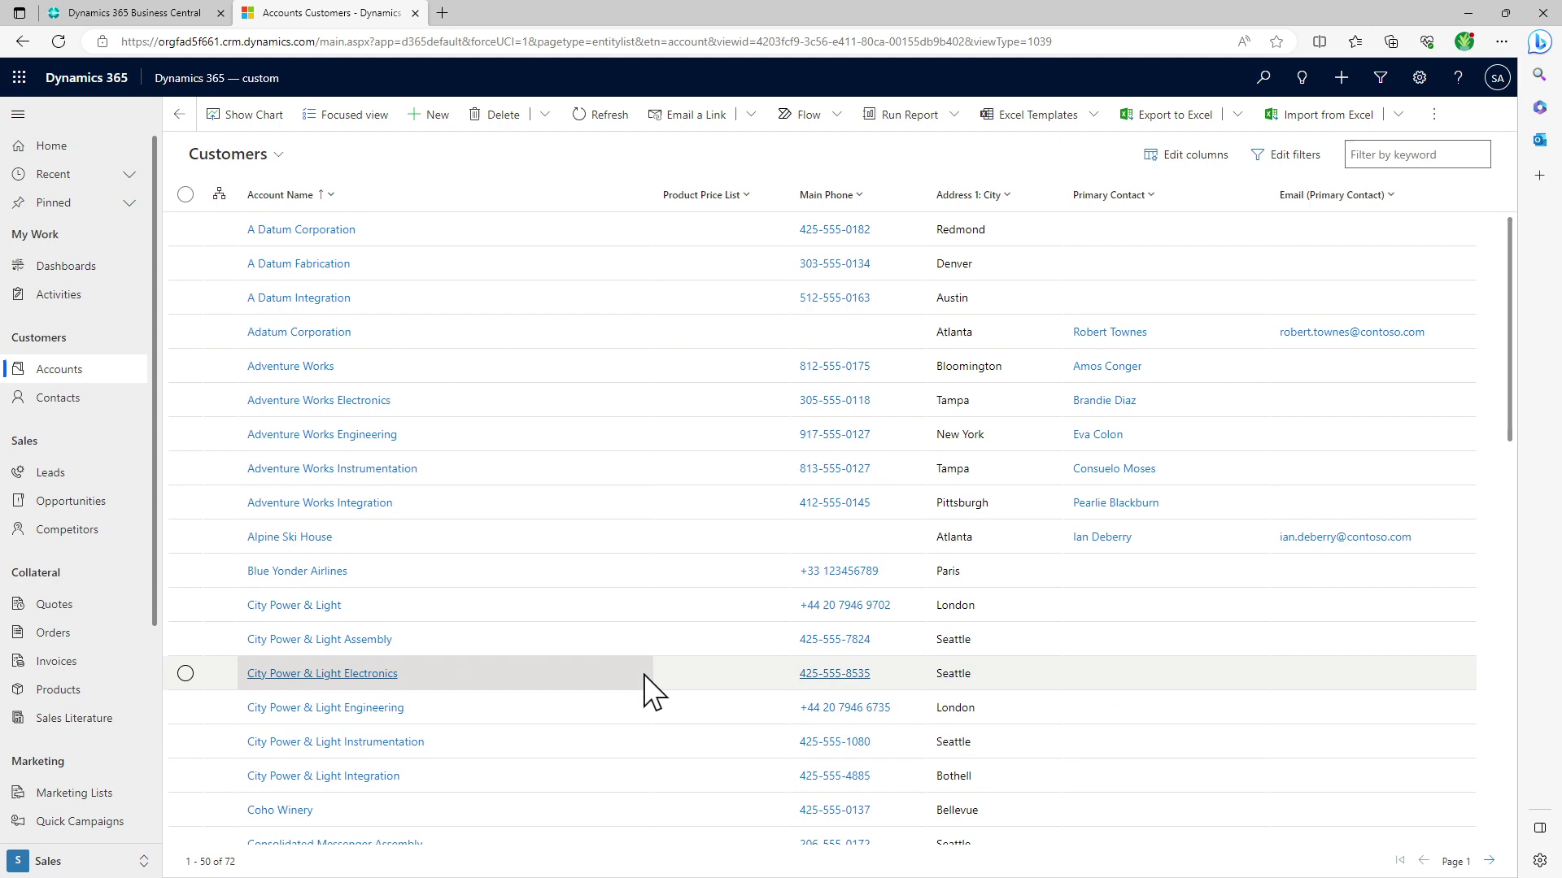
scroll(653, 691, "down", 10)
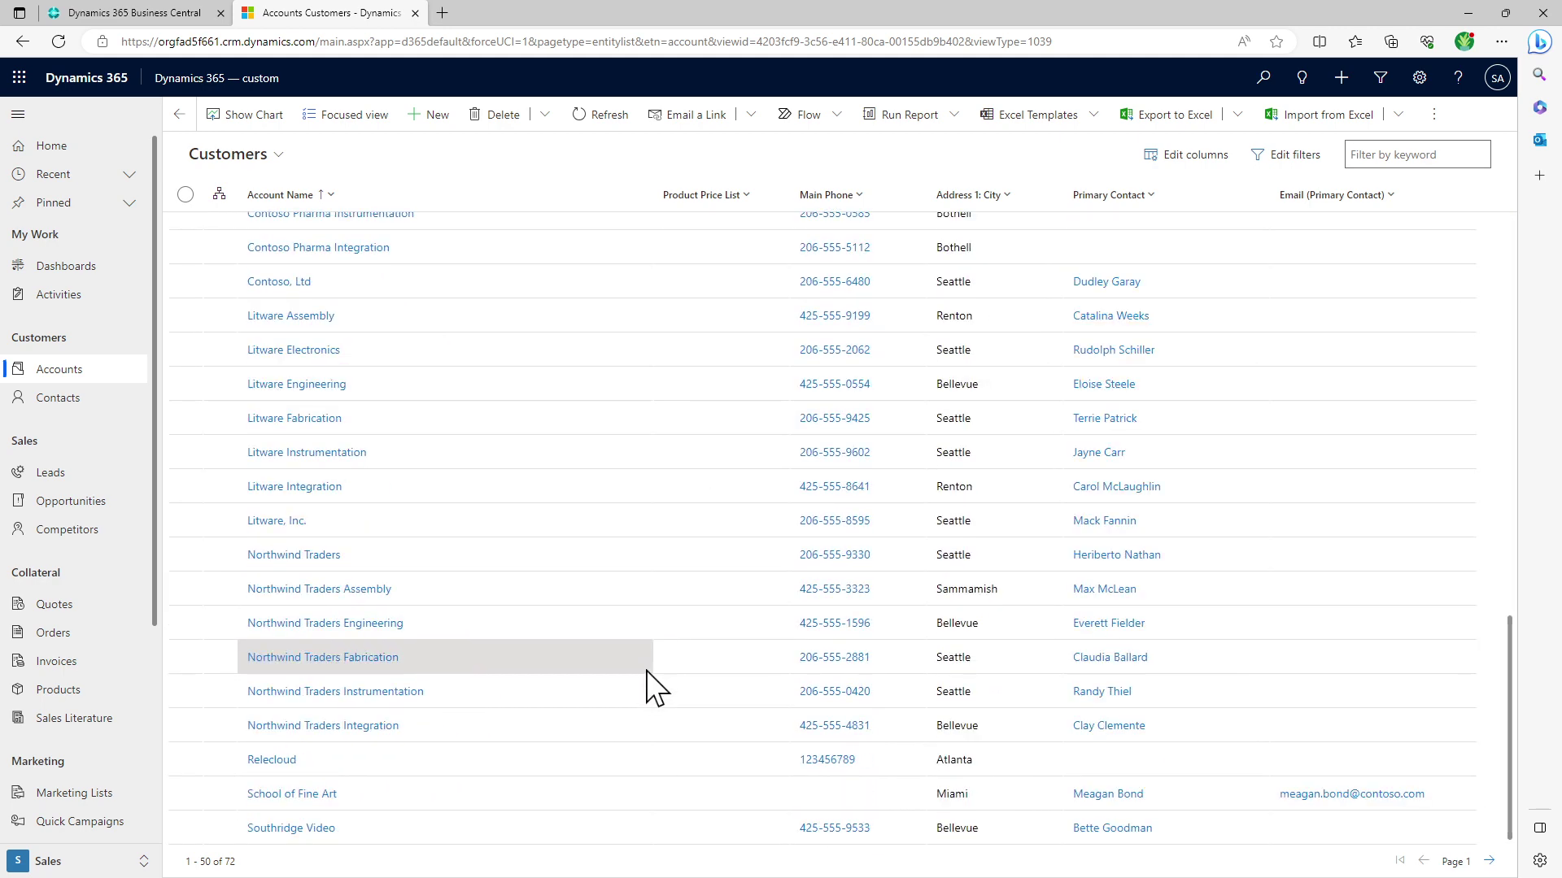
left_click(178, 10)
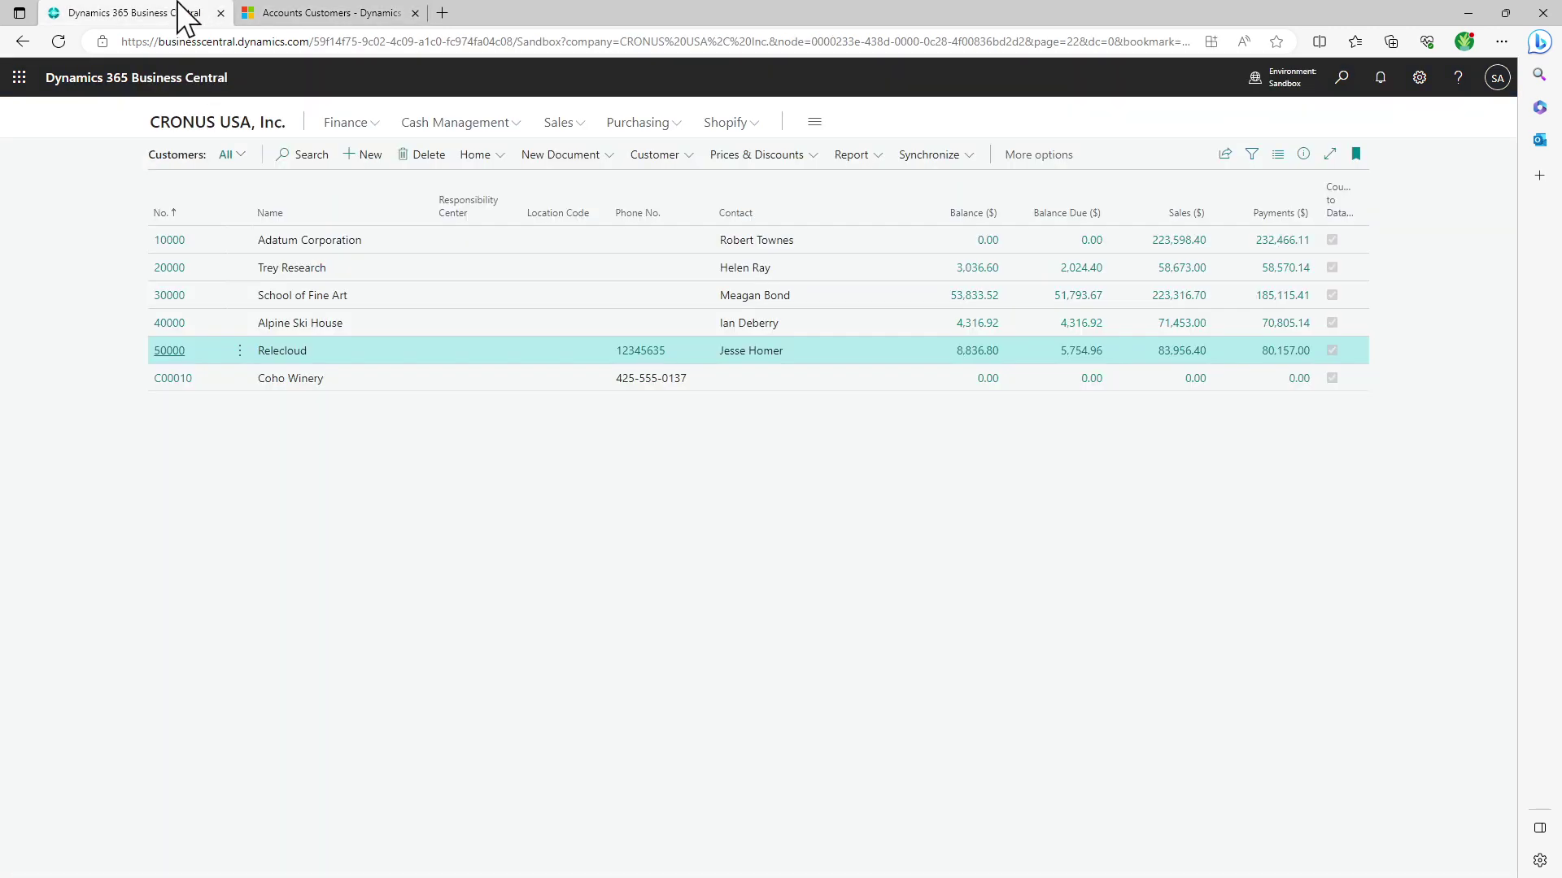
left_click(317, 13)
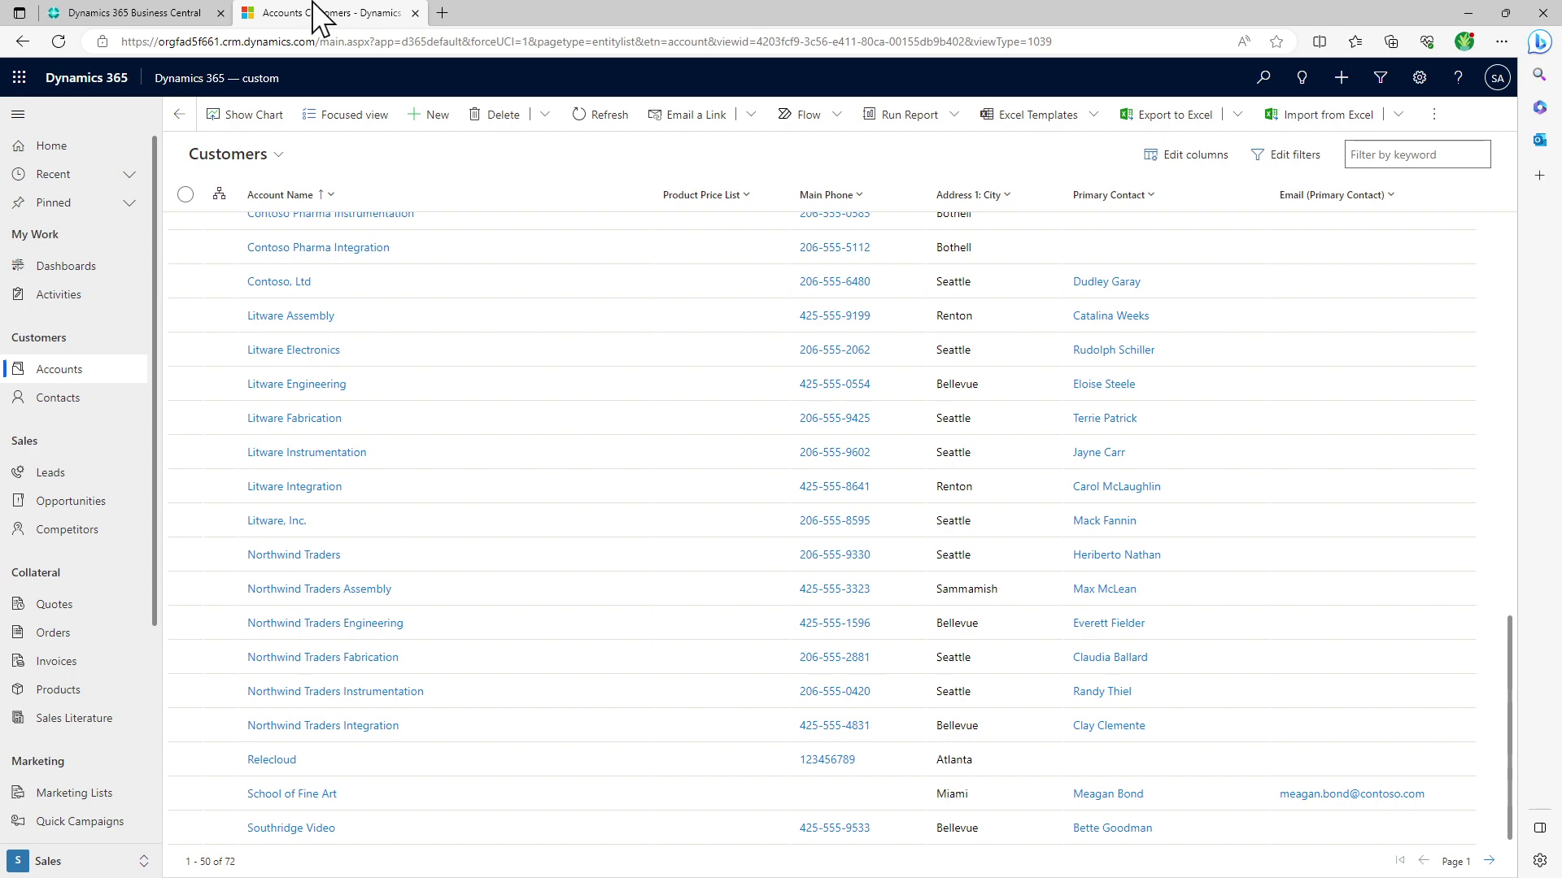
- Reload the Sales Customers view to see Relecloud now at 12345635, then zoom into Business Central
left_click(67, 363)
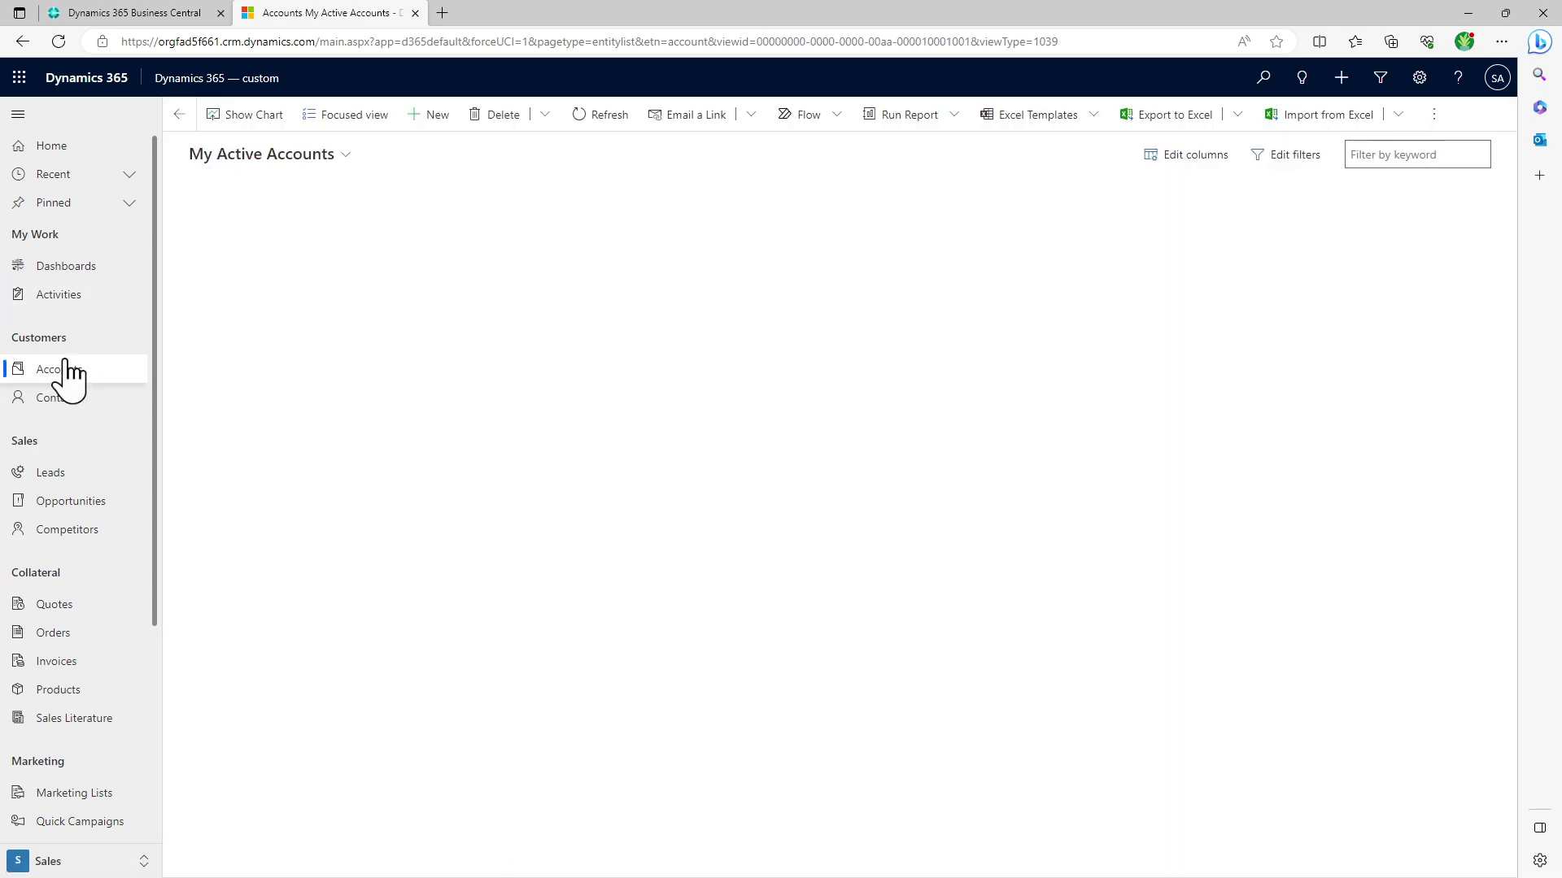
left_click(333, 154)
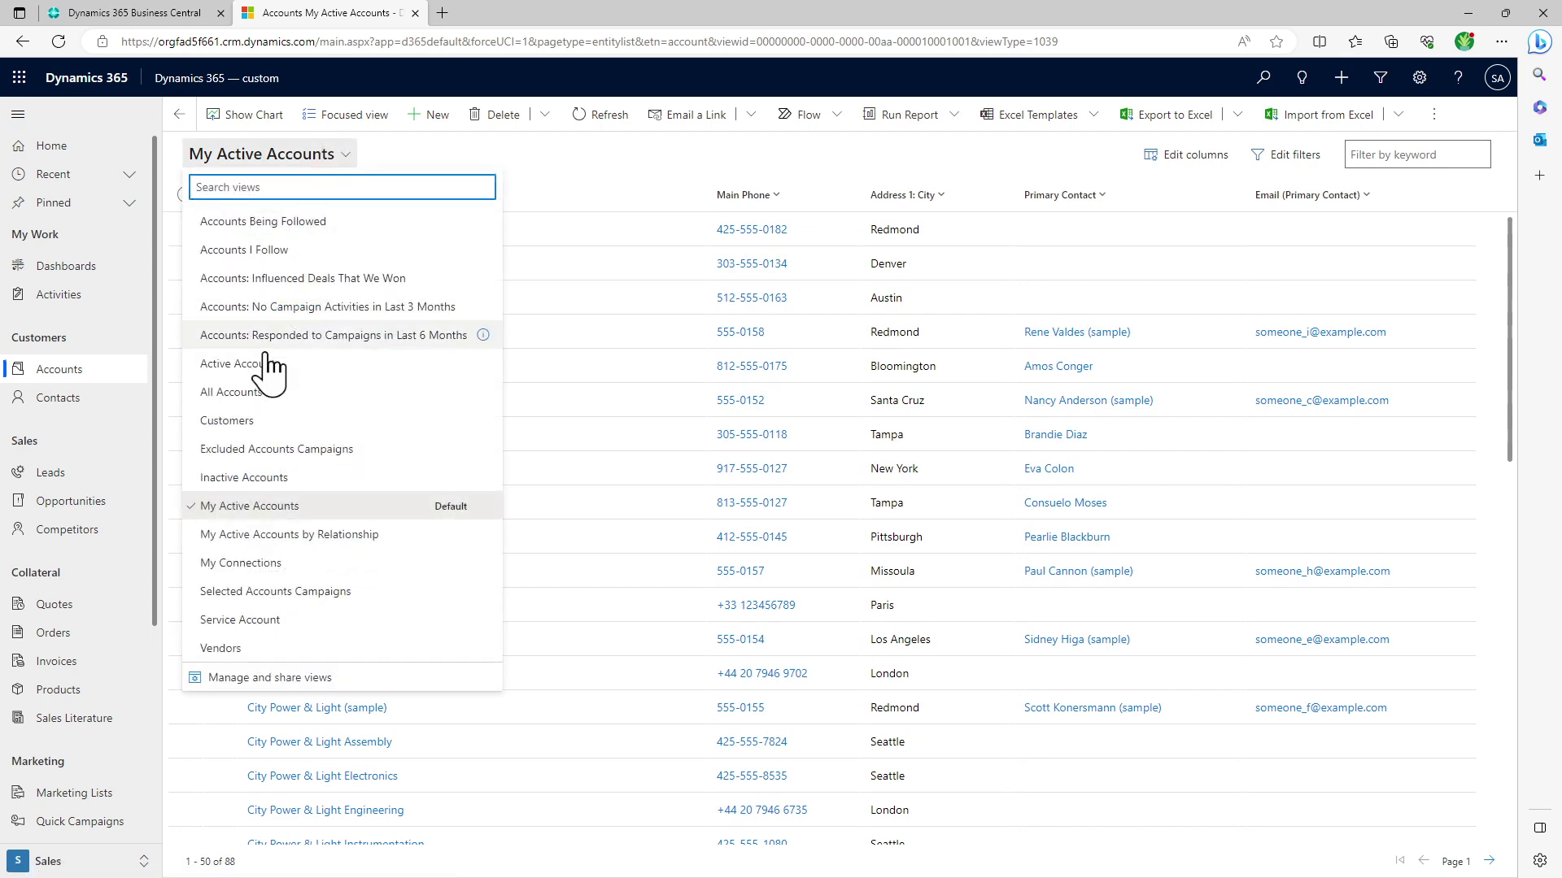
left_click(252, 421)
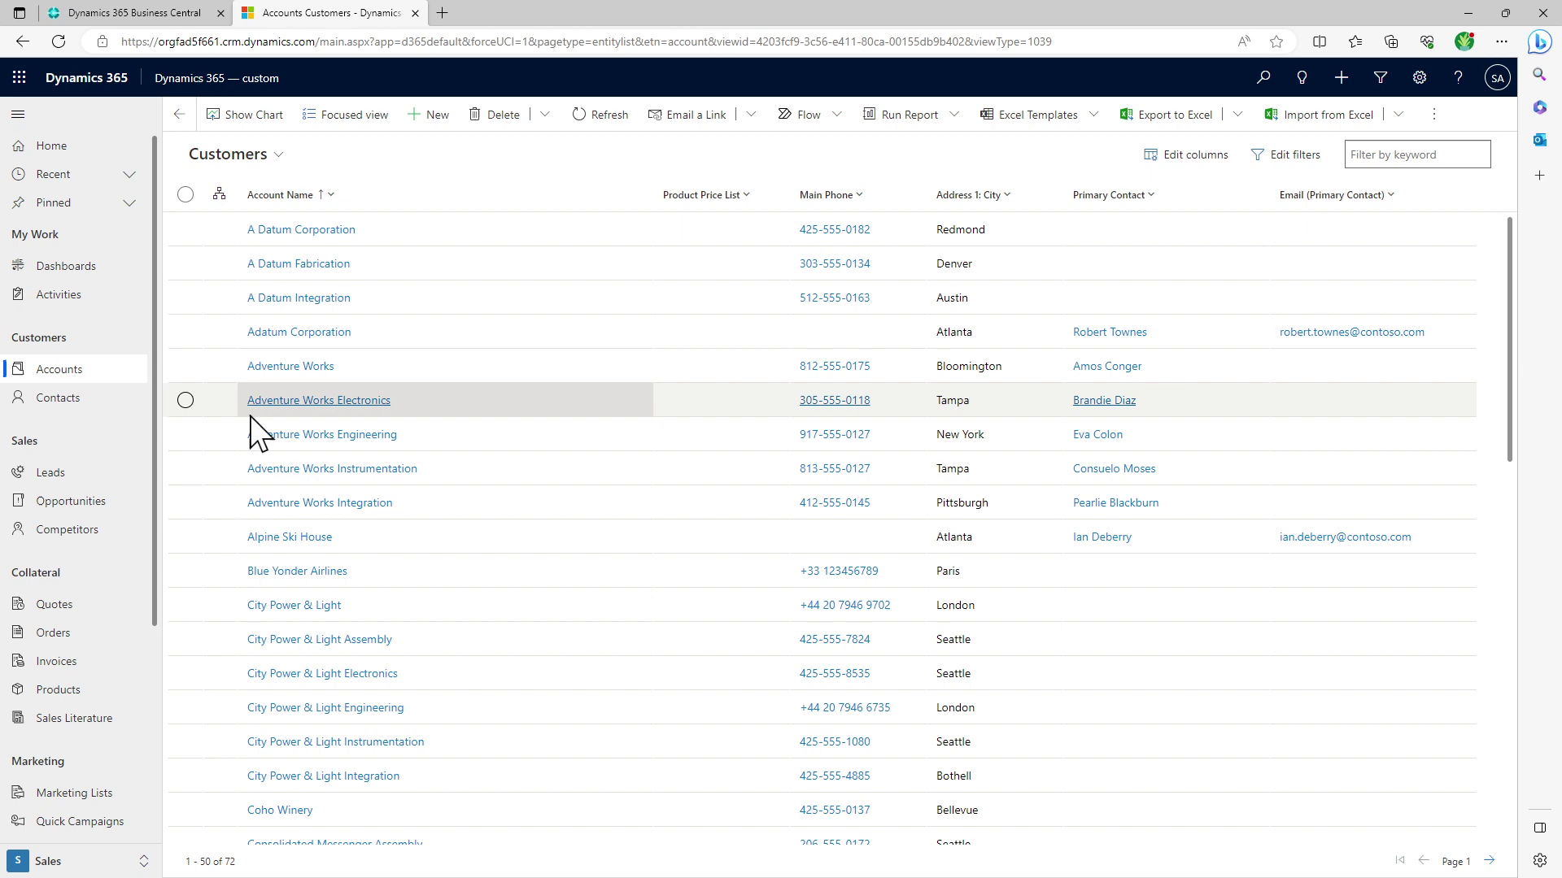
scroll(407, 625, "down", 5)
scroll(407, 625, "down", 10)
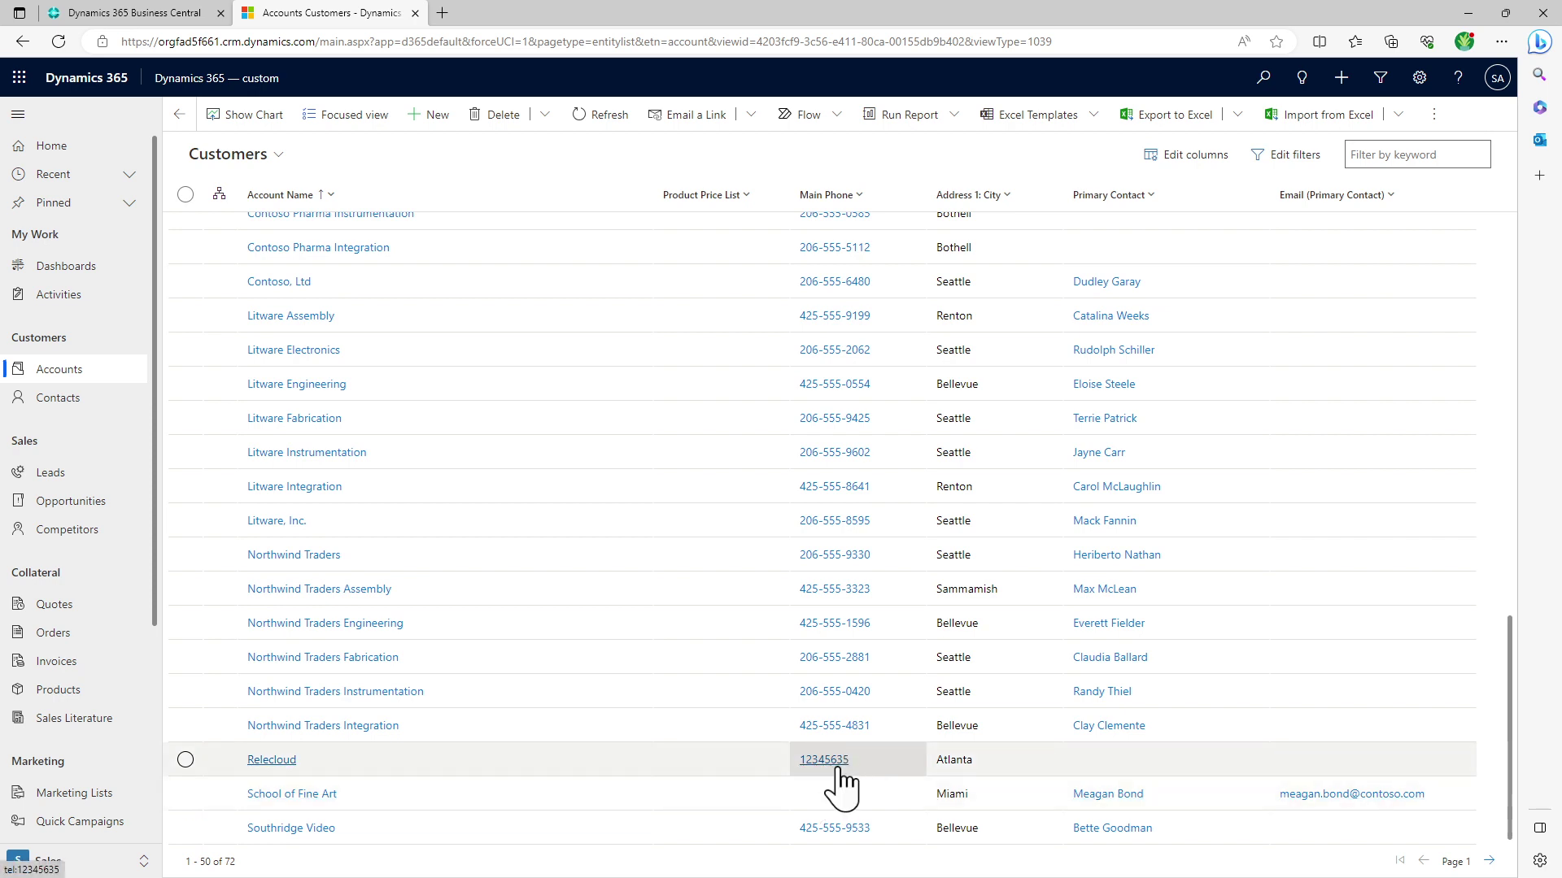
left_click(195, 14)
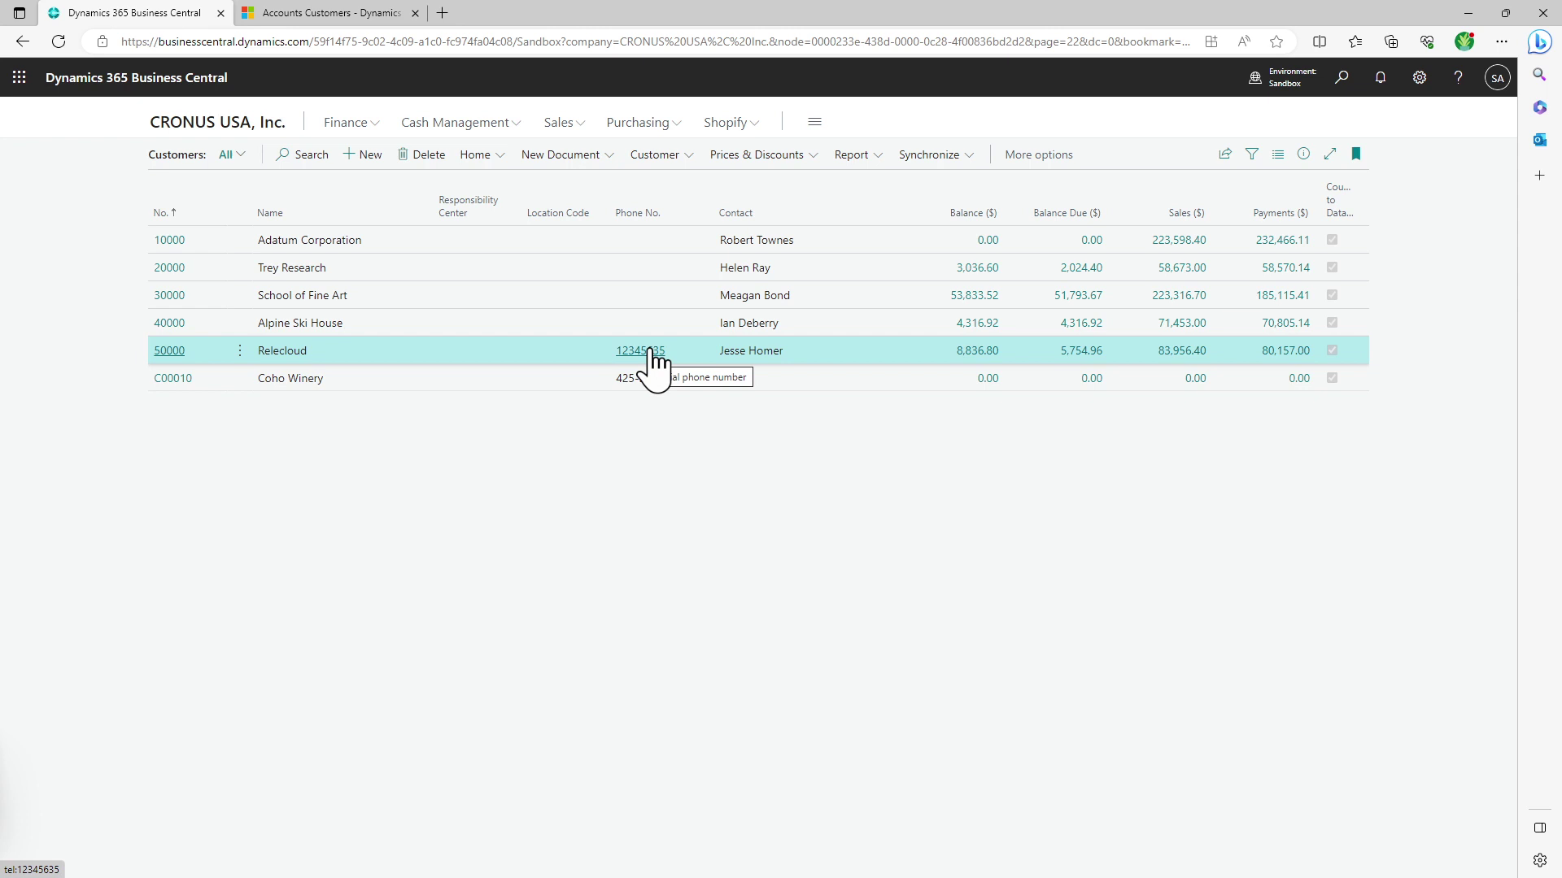
key("ctrl+plus")
key("ctrl+plus")
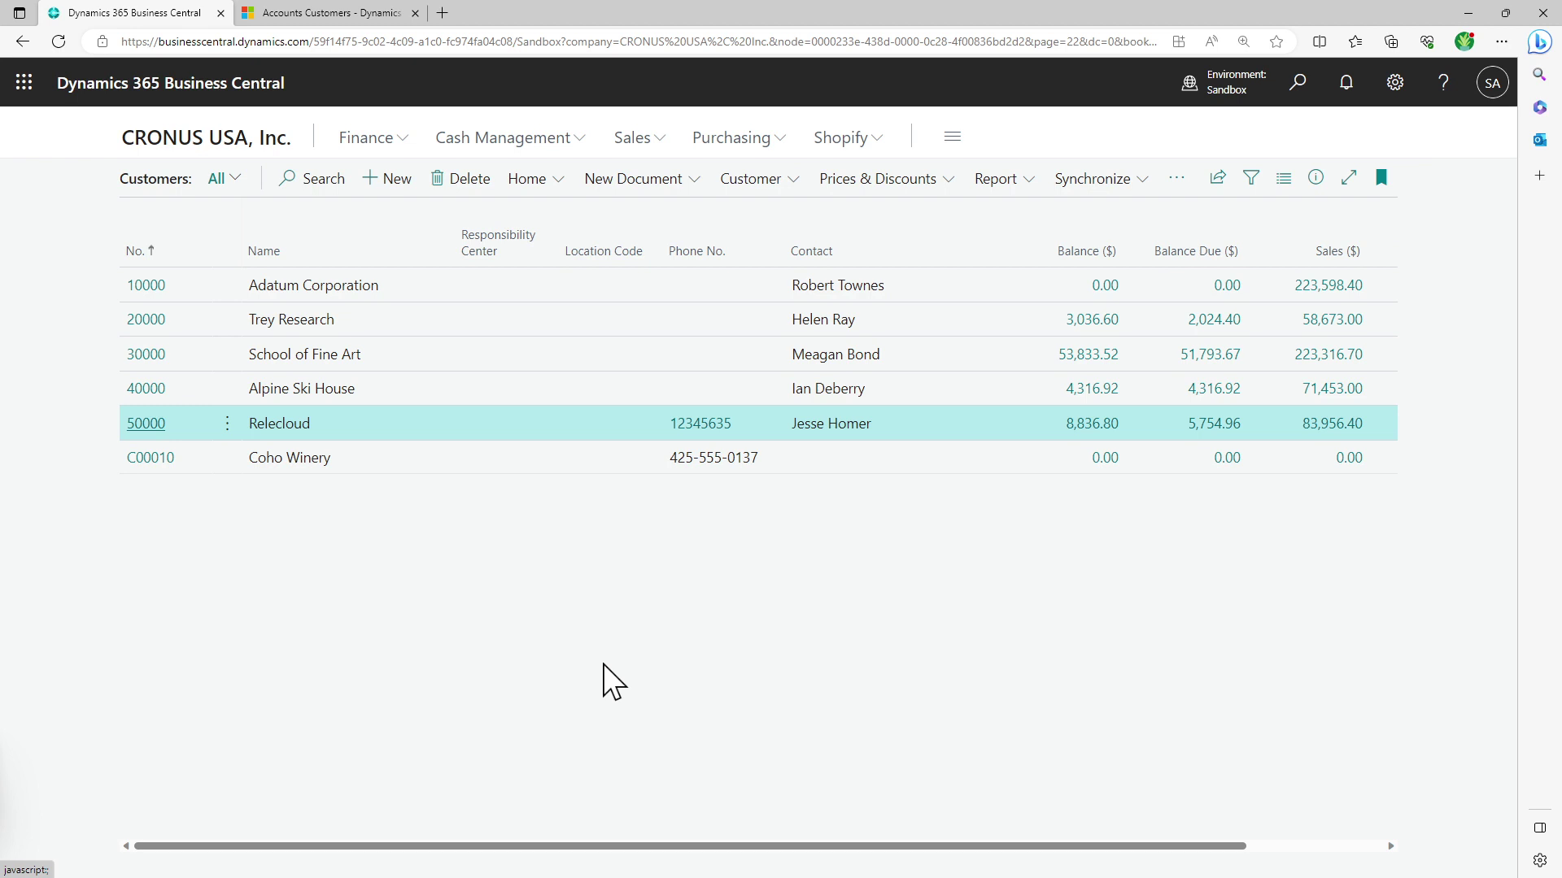
- Search Tell Me for 'dataver' and open the Accounts - Dataverse page
left_click(1295, 88)
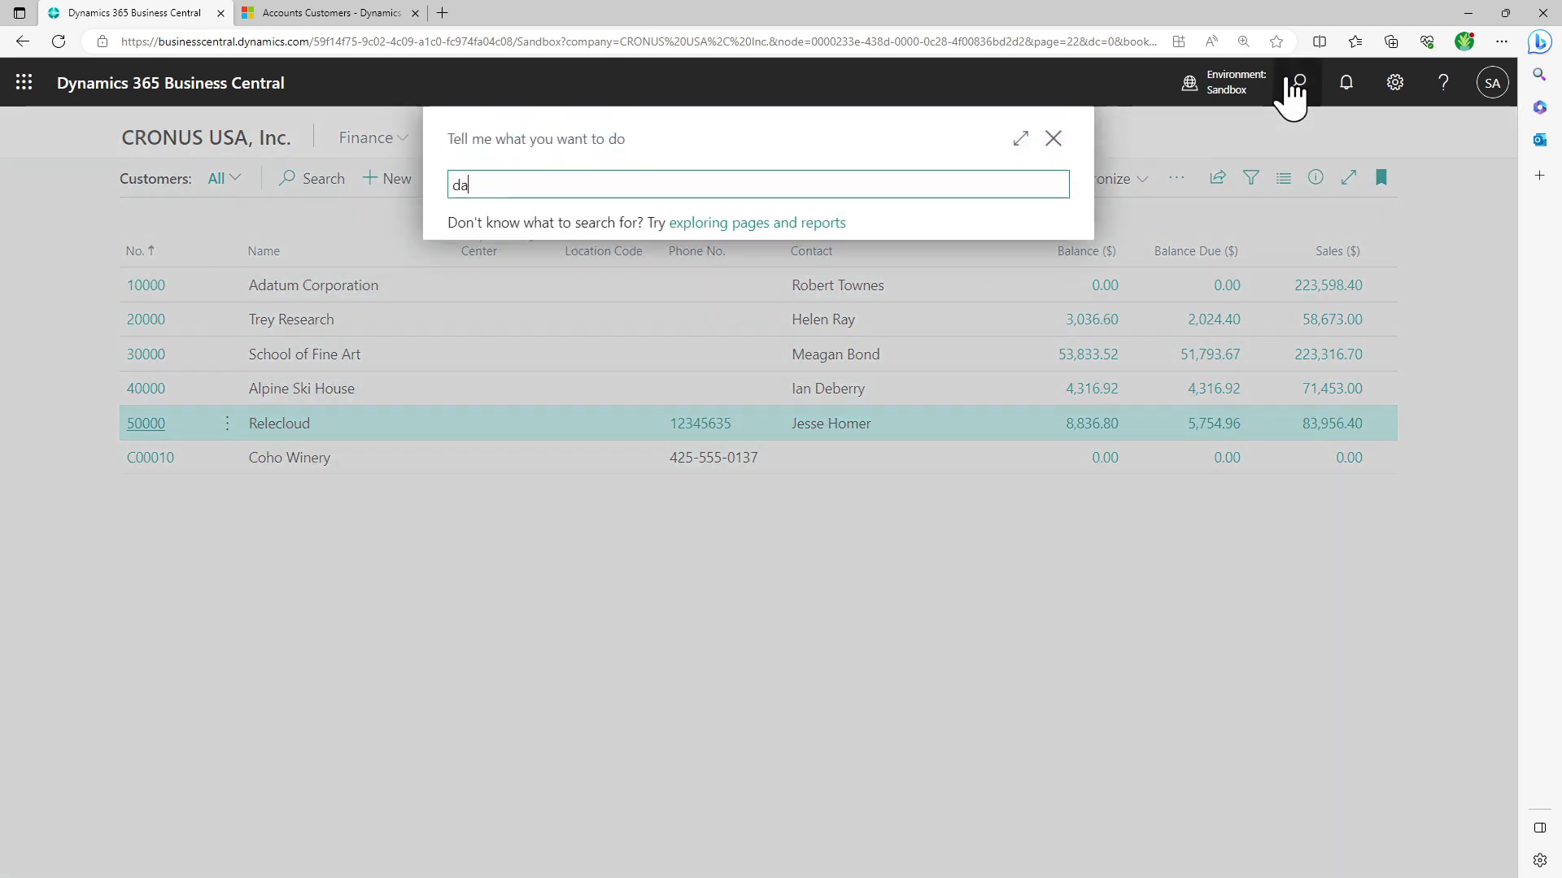
type("dataverse")
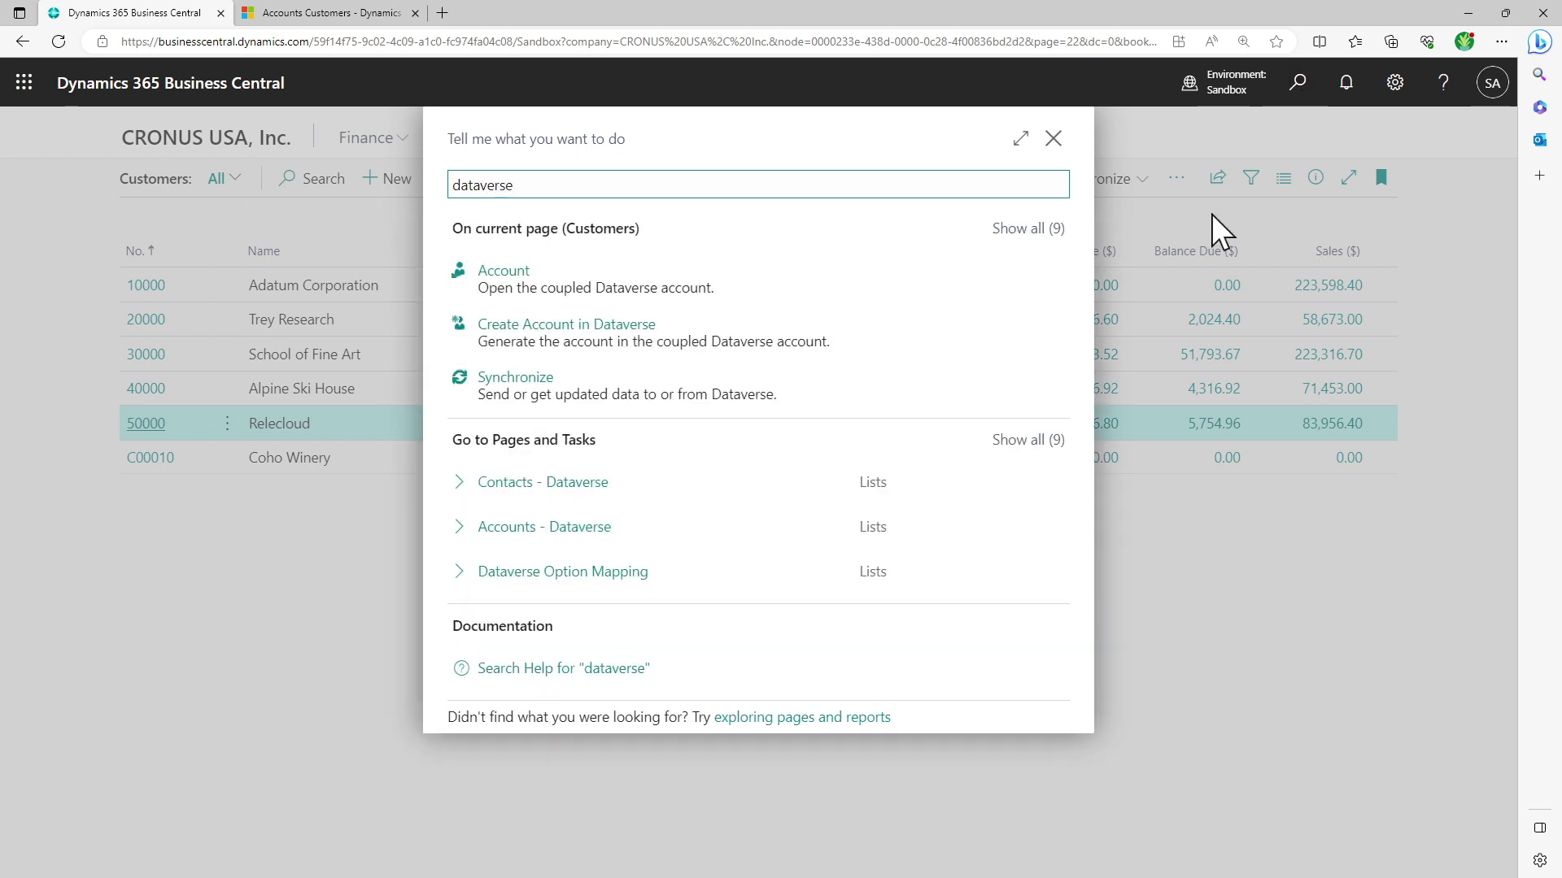
left_click(1044, 438)
left_click(321, 13)
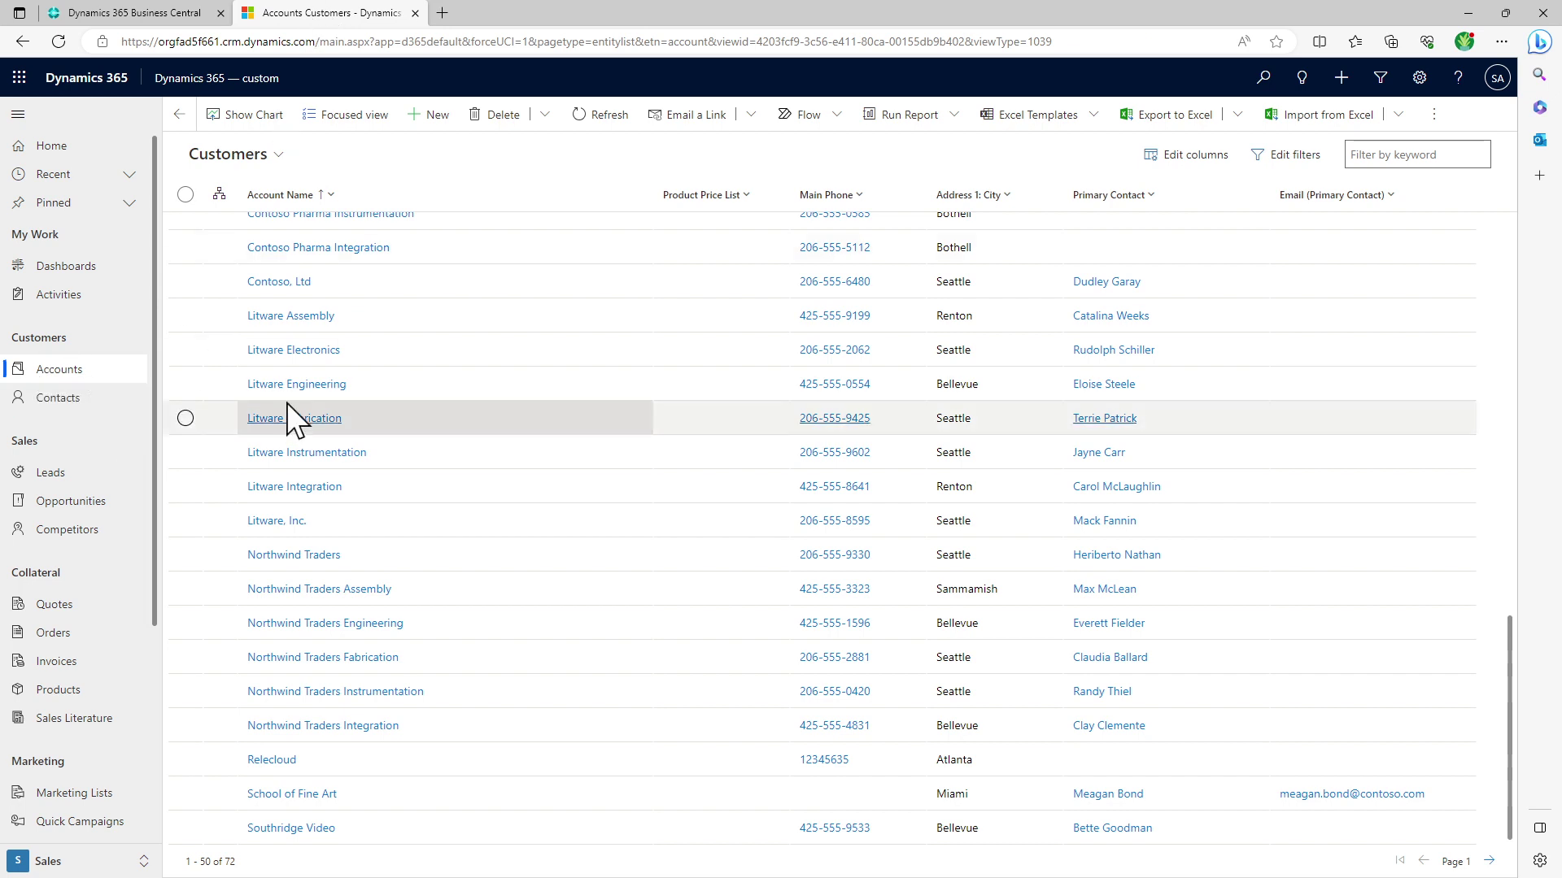
left_click(127, 13)
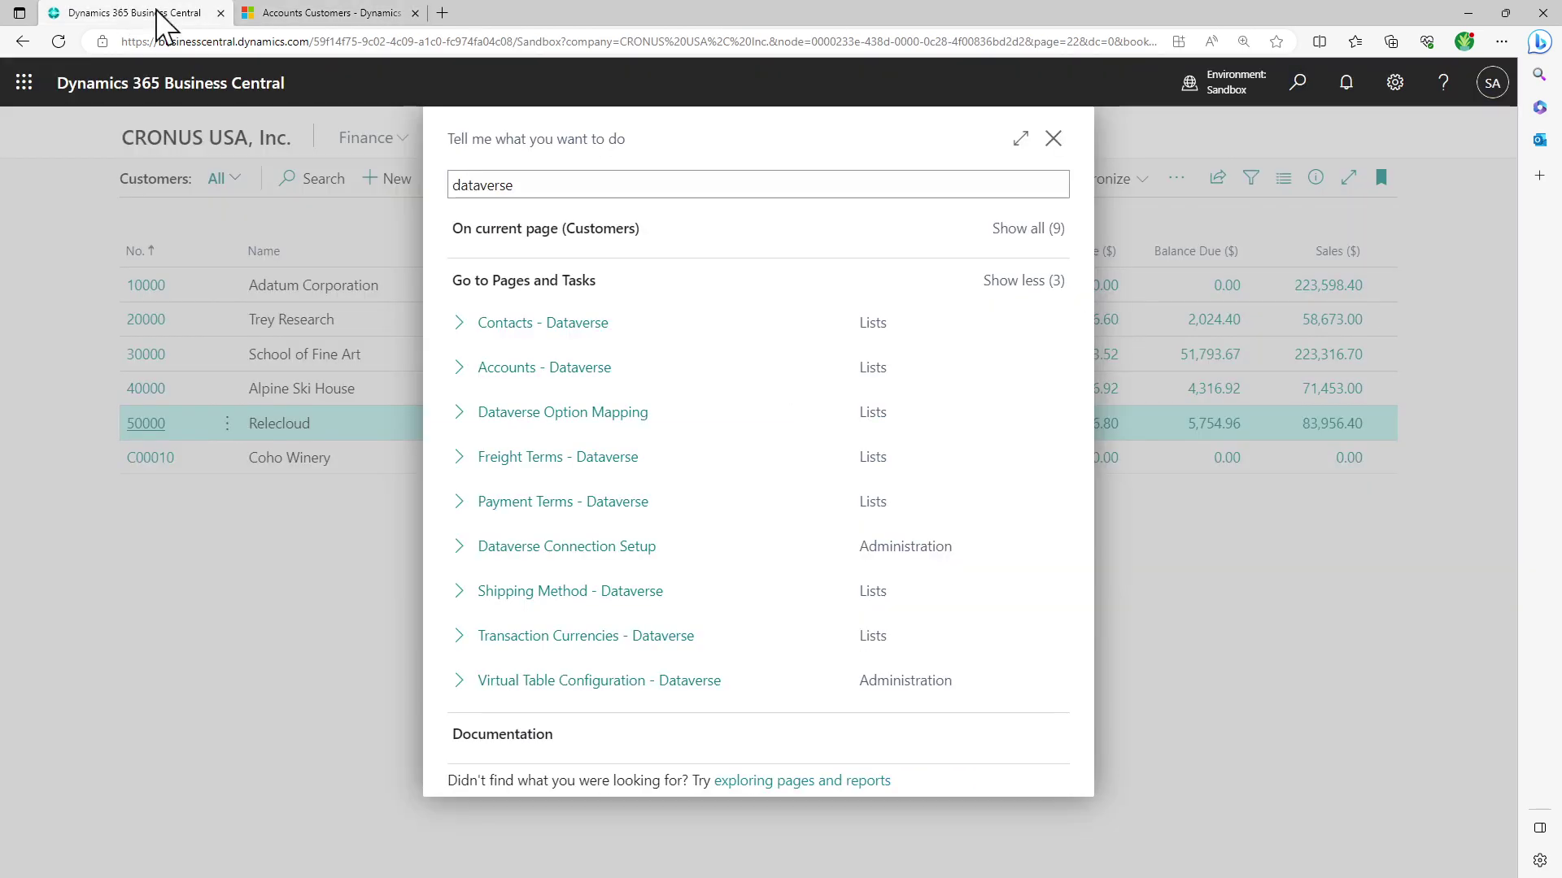
left_click(616, 374)
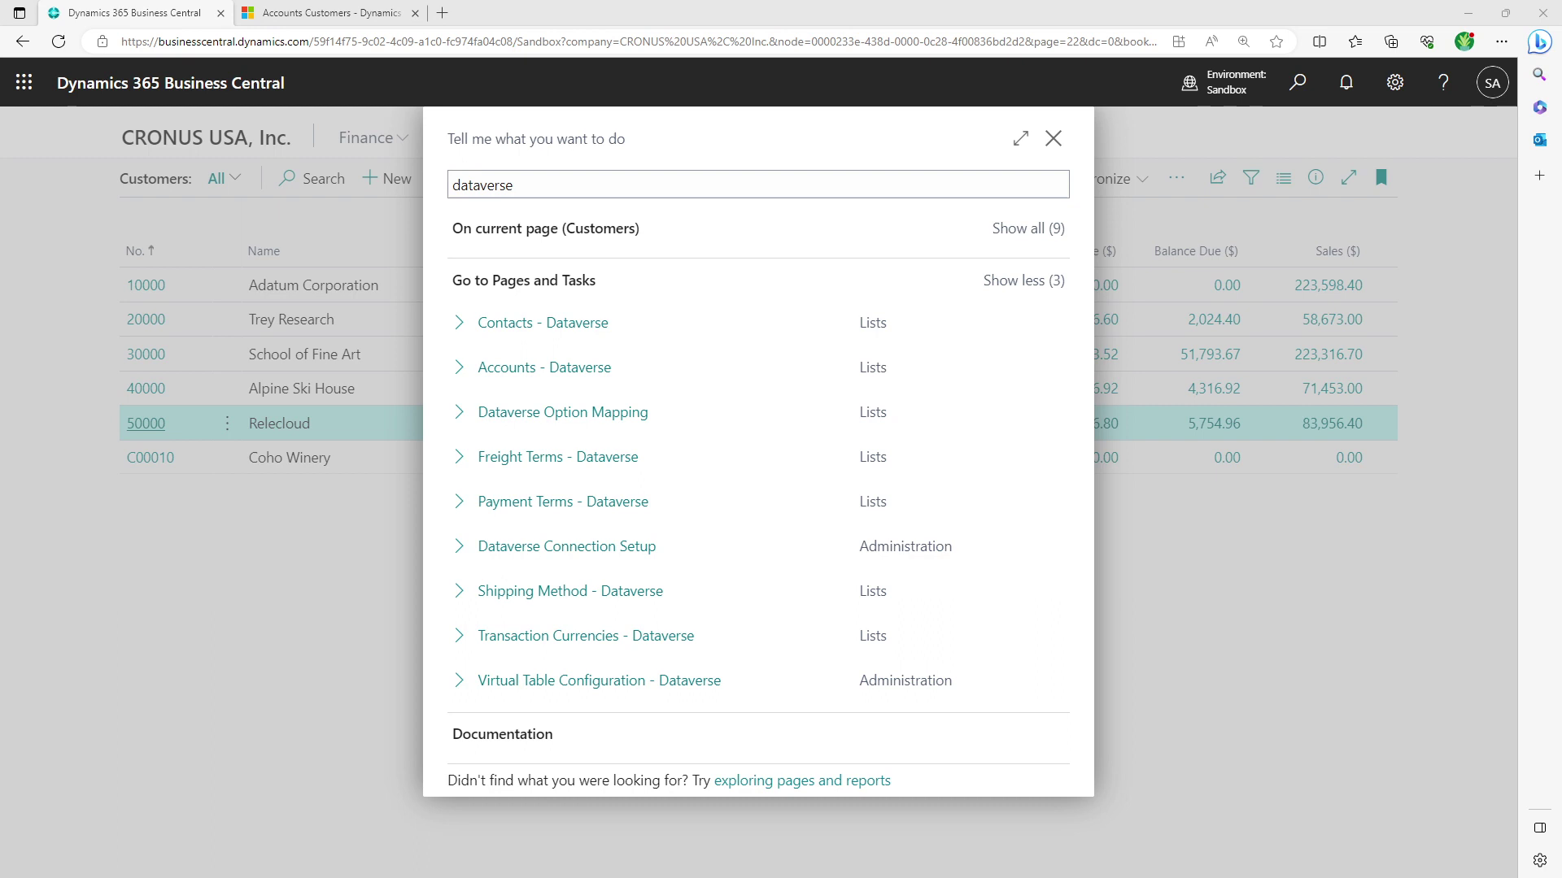
left_click(584, 373)
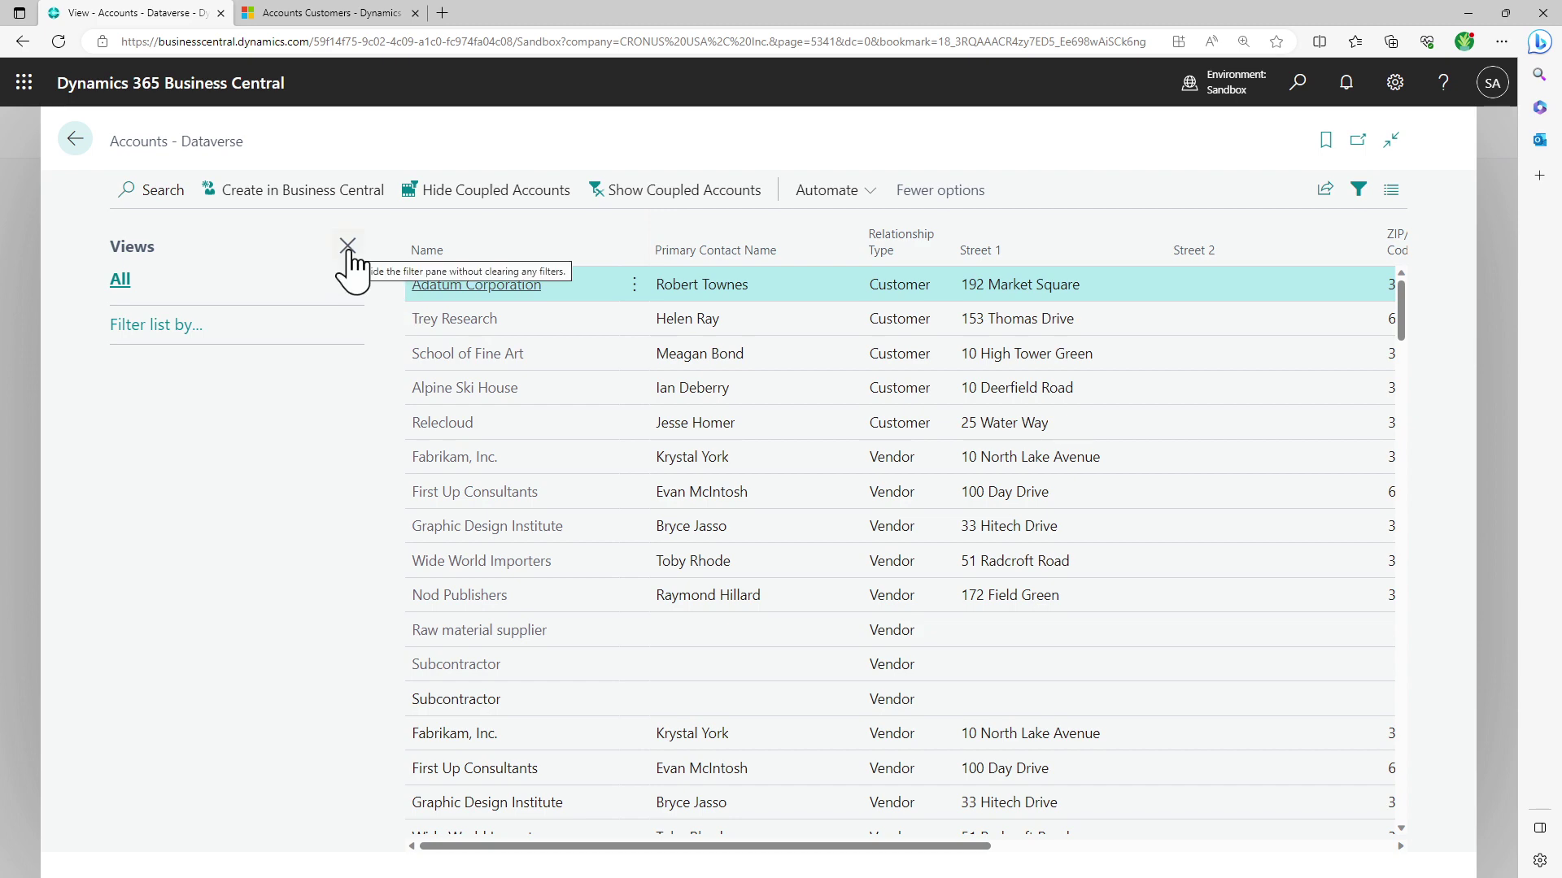
- Filter the Dataverse accounts list to Relationship Type Customer
scroll(506, 401, "down", 5)
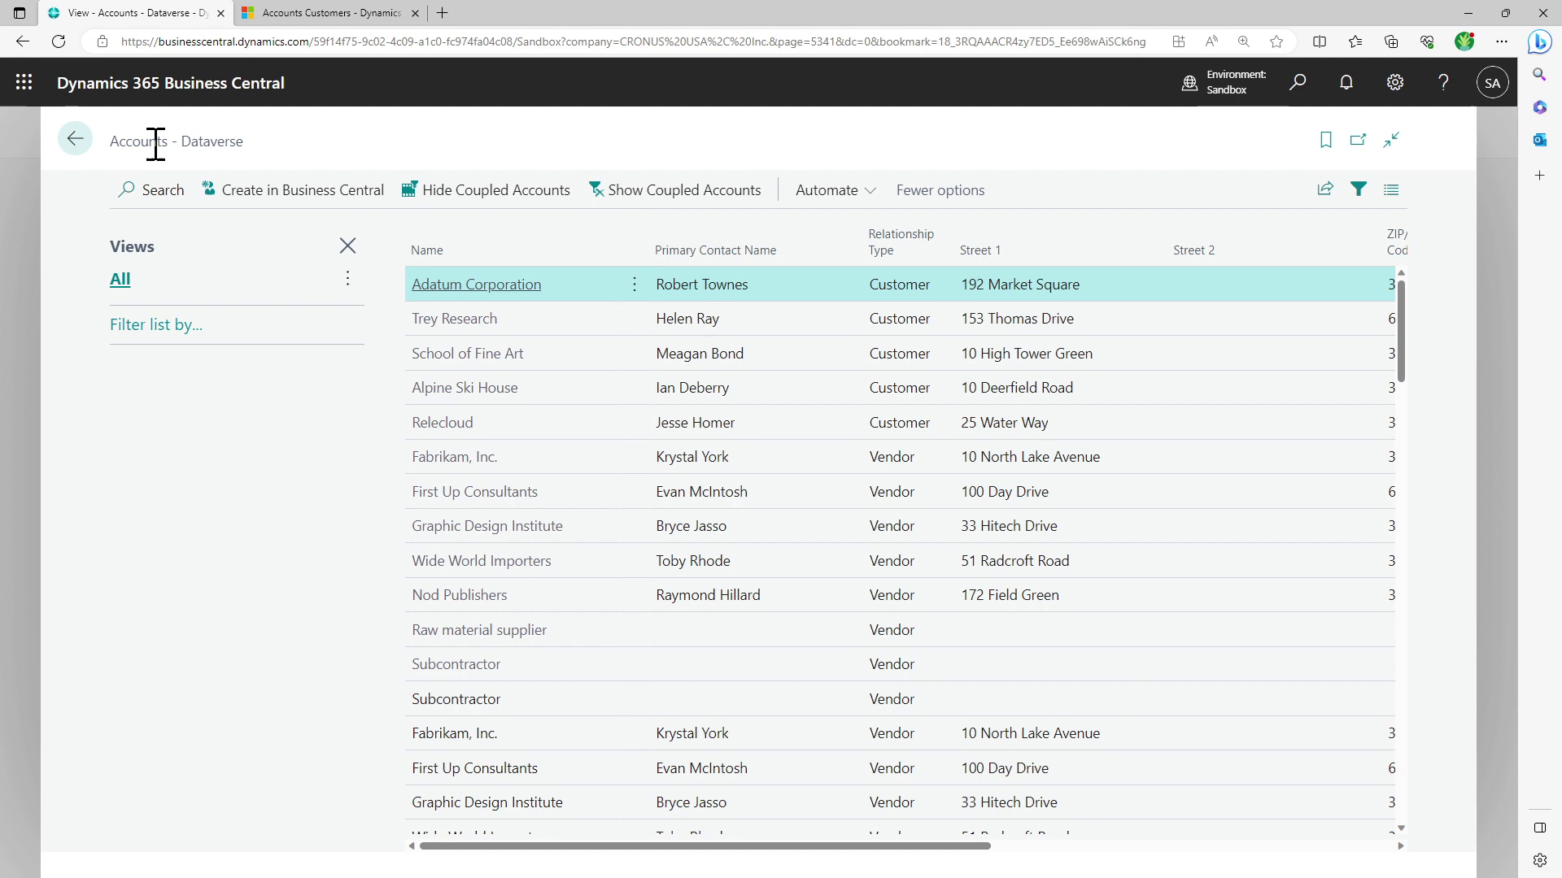
left_click(184, 327)
left_click(169, 370)
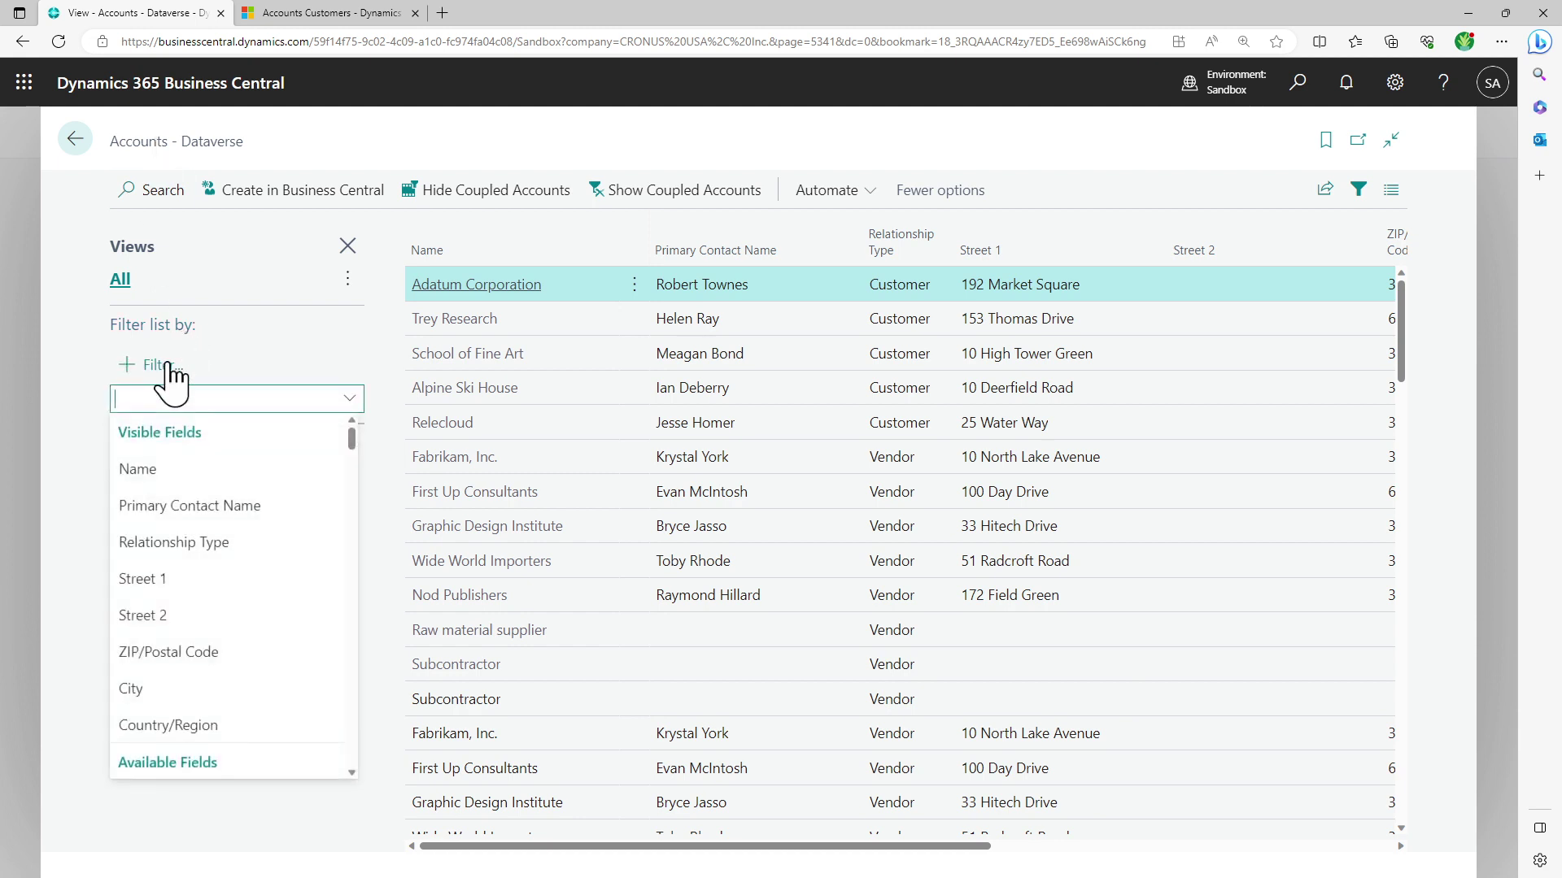
type("r")
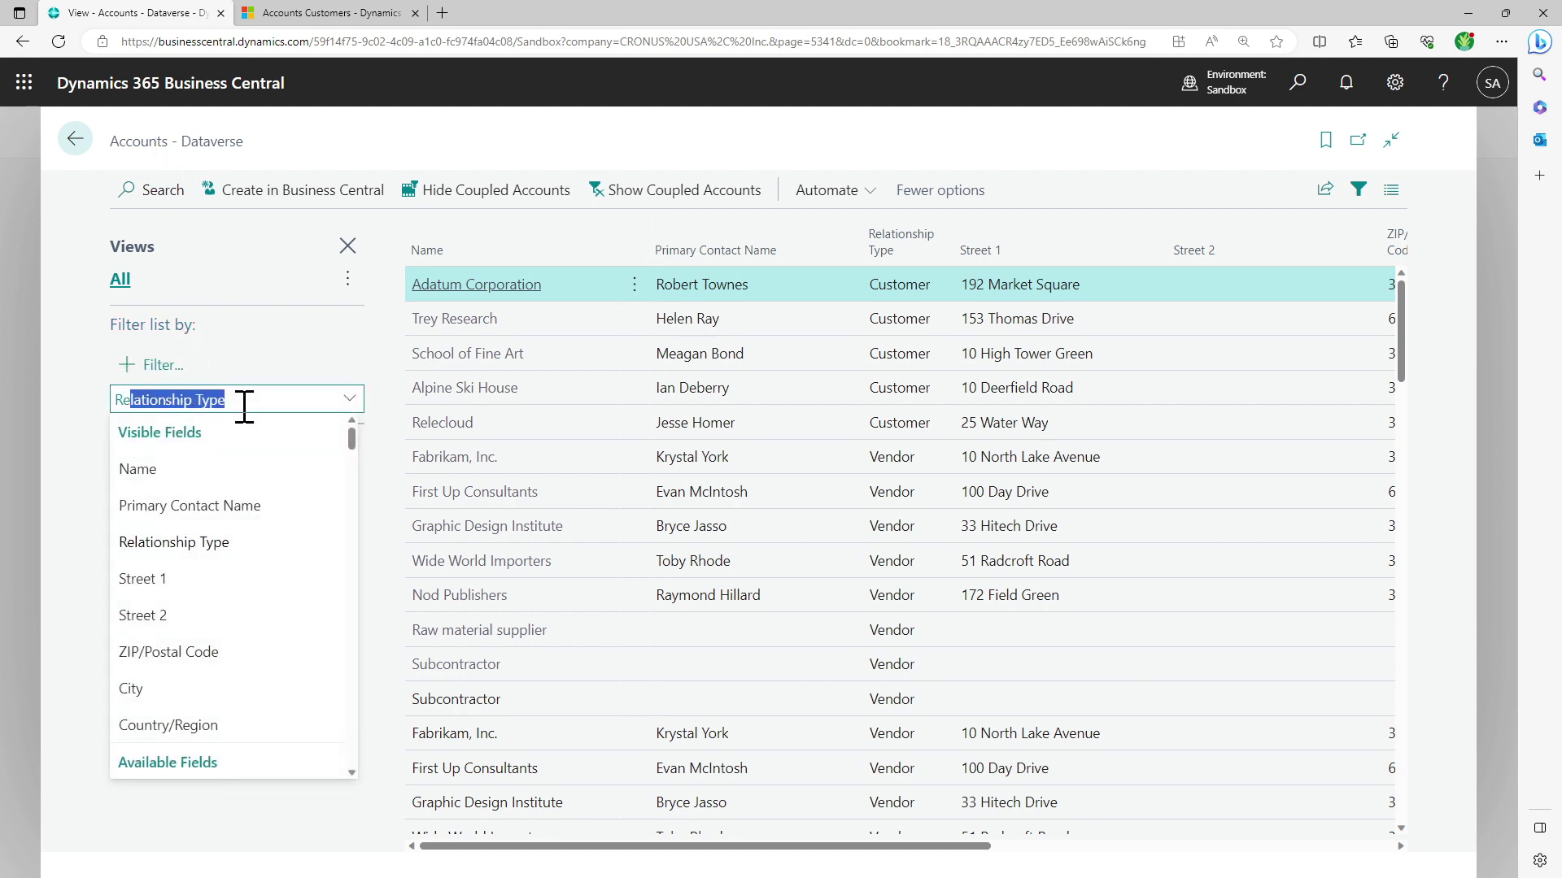
key("Return")
left_click(257, 386)
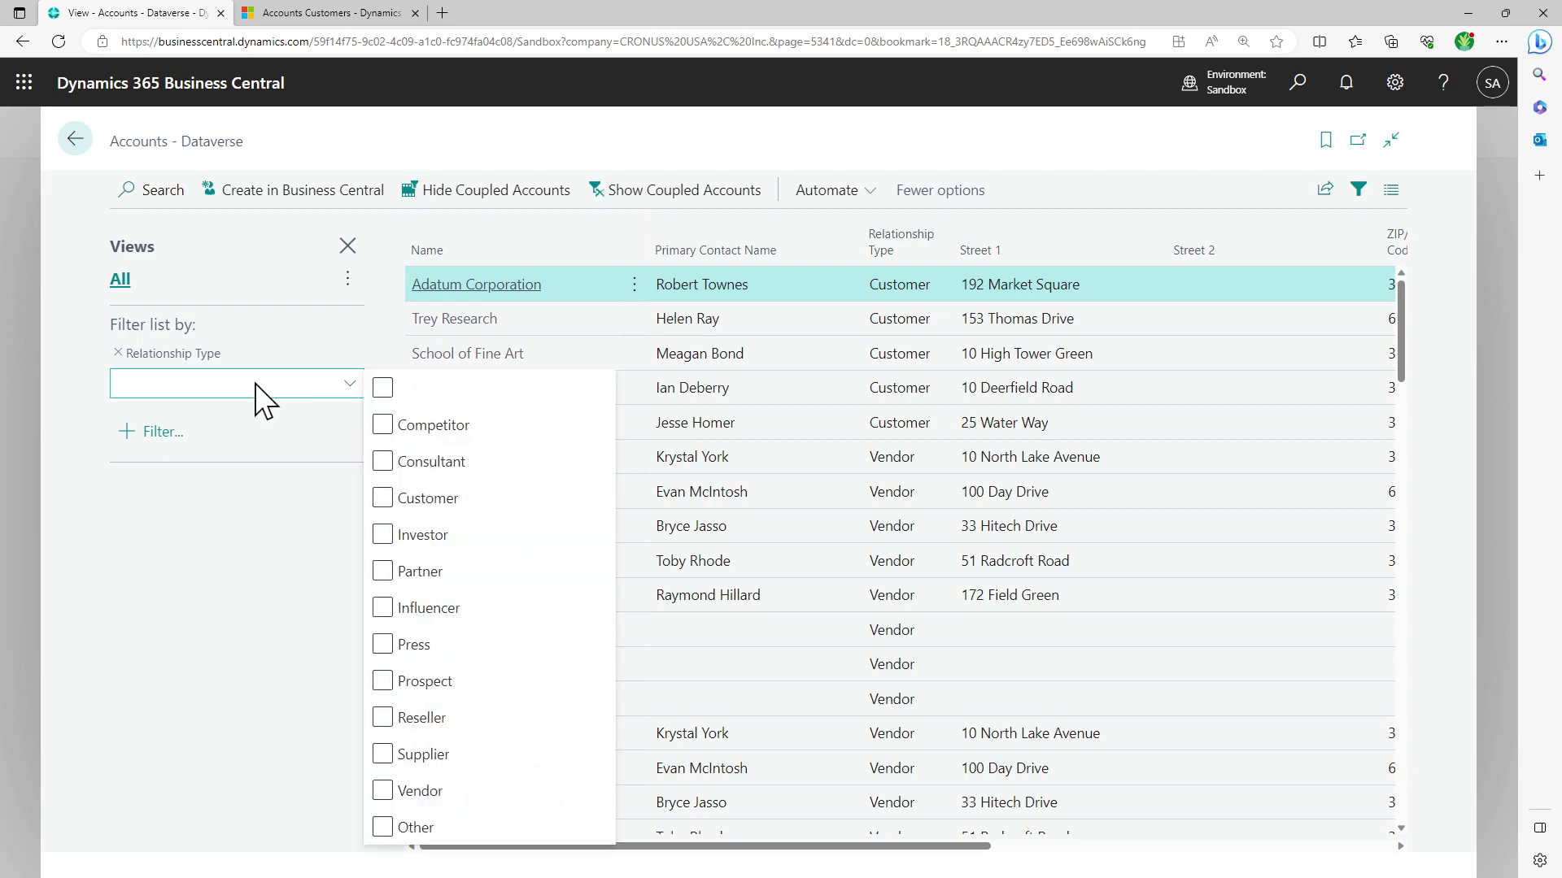
left_click(383, 498)
left_click(383, 498)
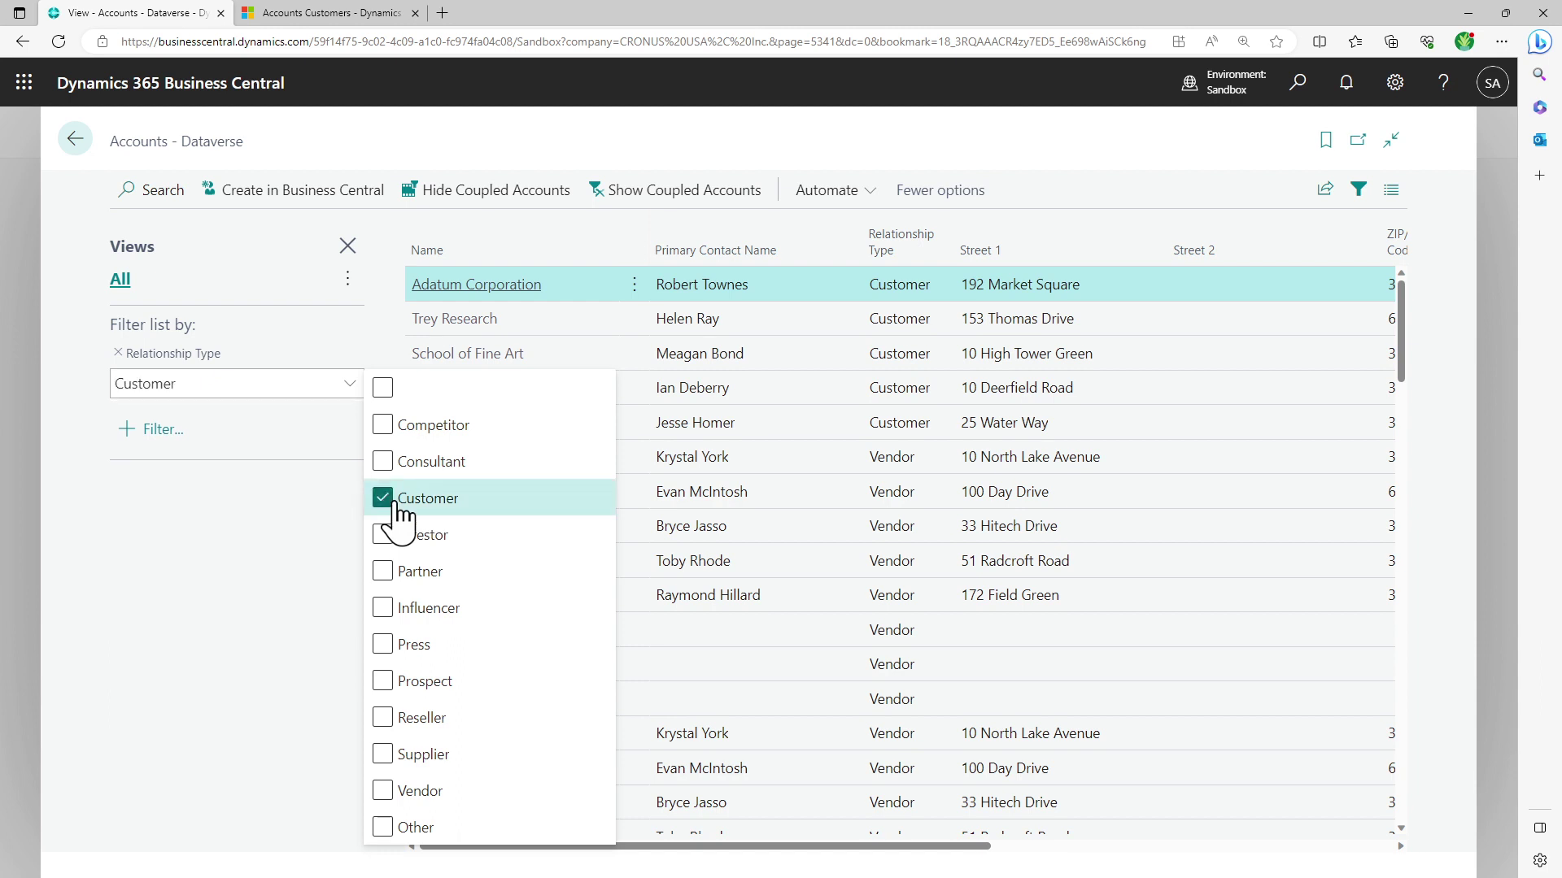
left_click(155, 524)
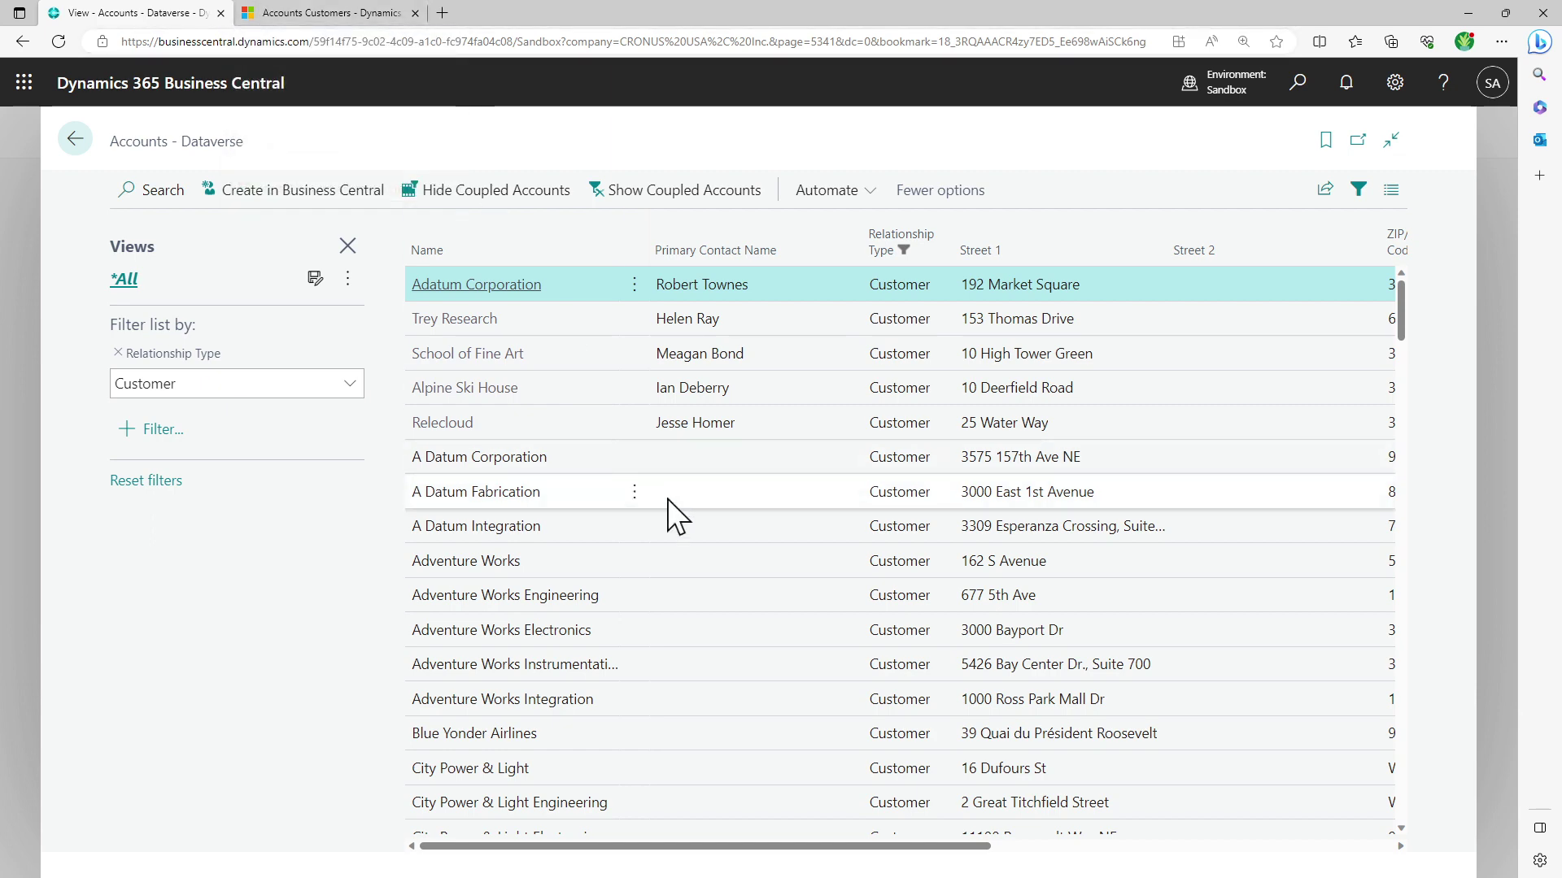
- Scroll the filtered list across to the Coupled column to see the five coupled accounts
scroll(669, 493, "down", 15)
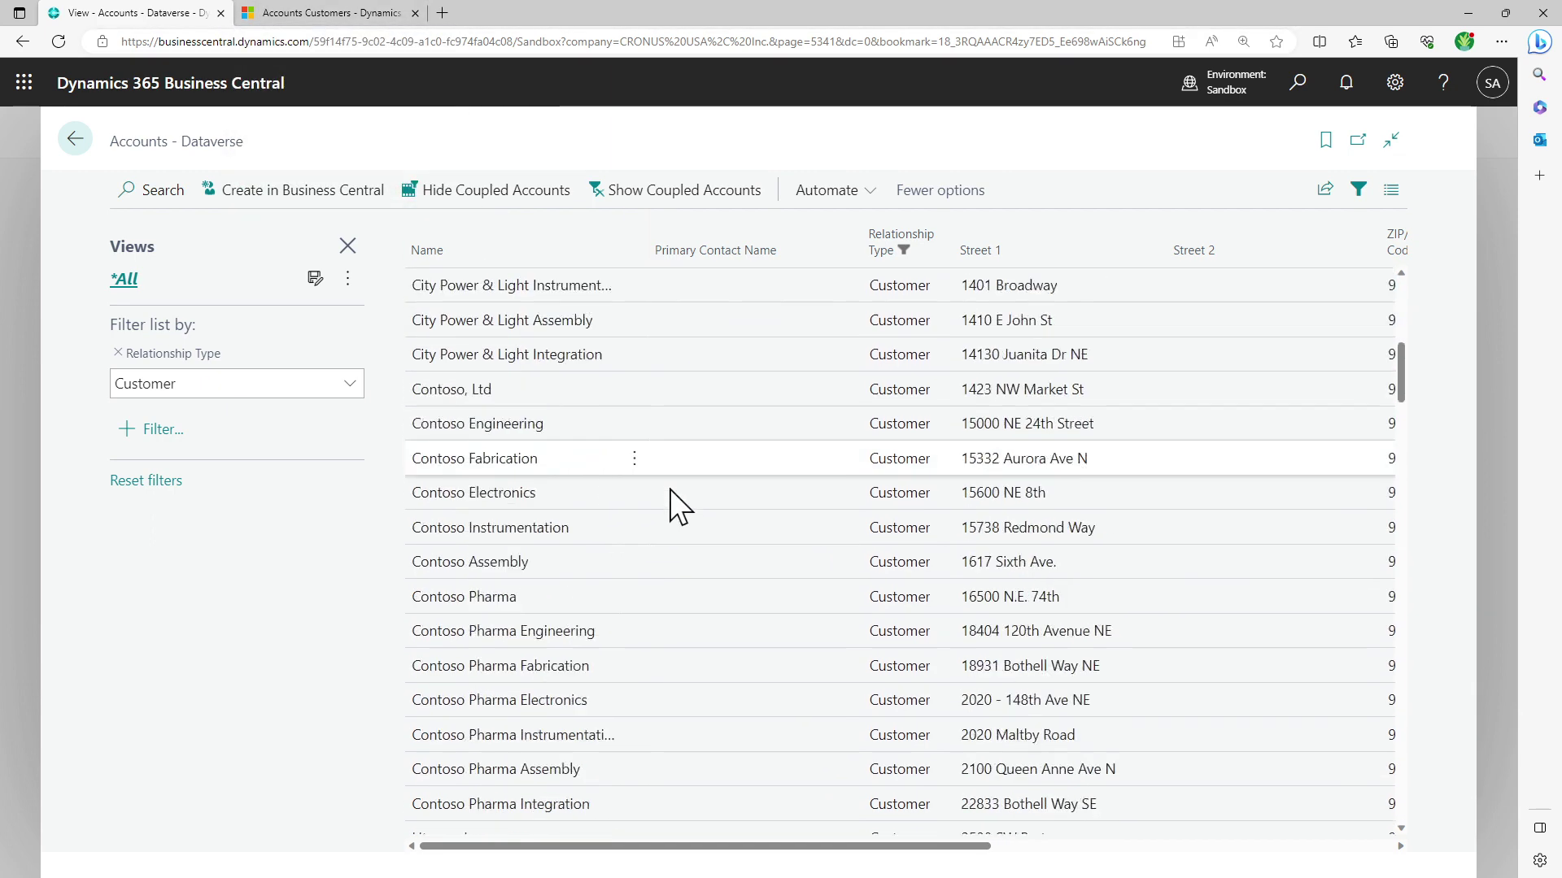
scroll(670, 489, "down", 10)
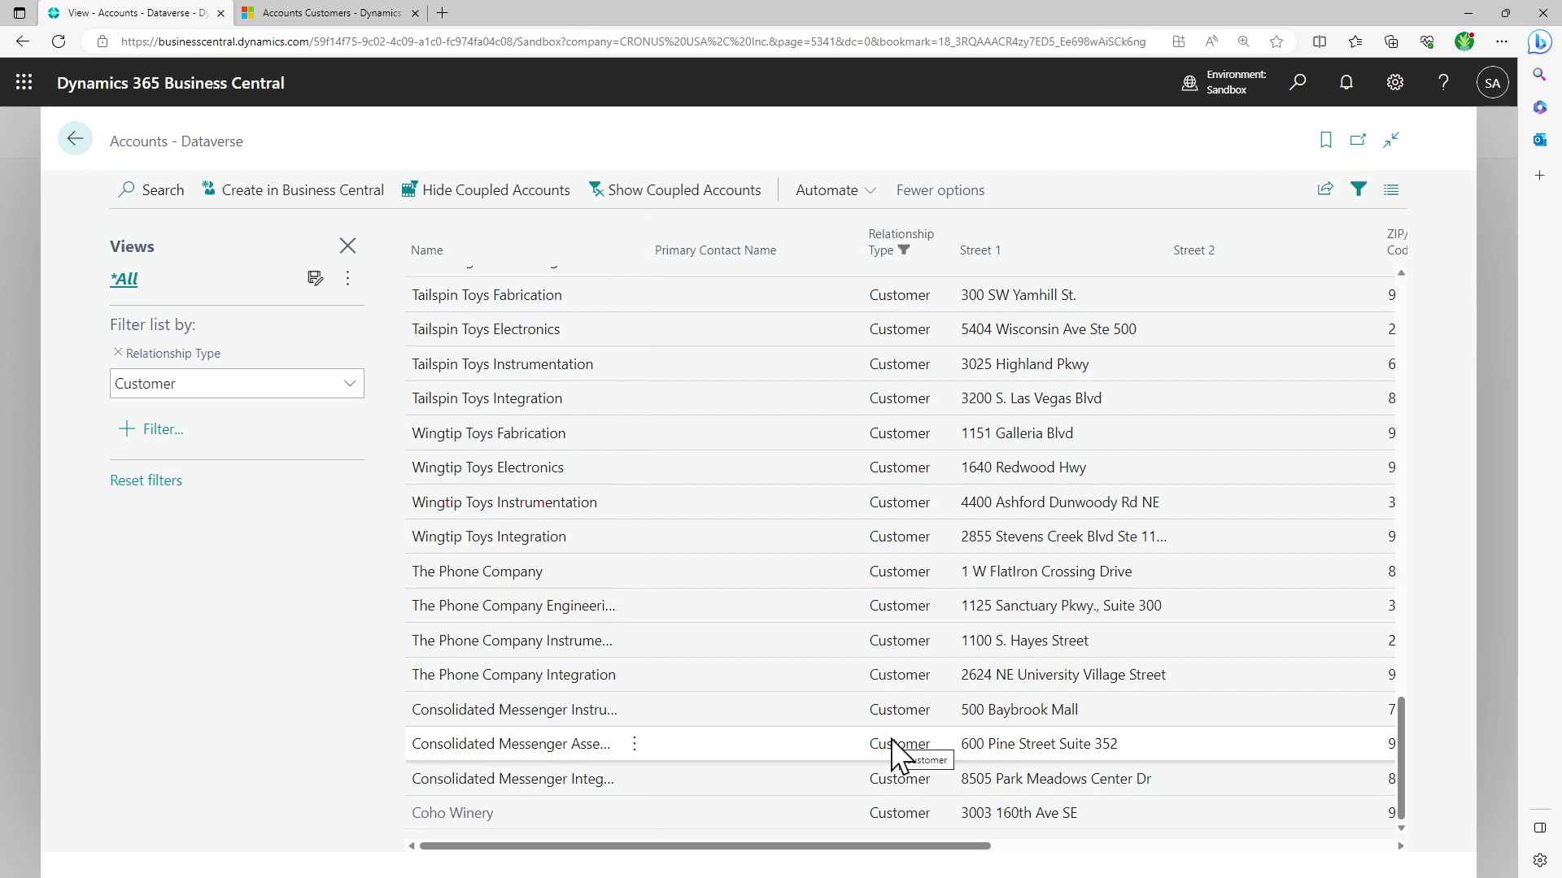
scroll(897, 748, "up", 1)
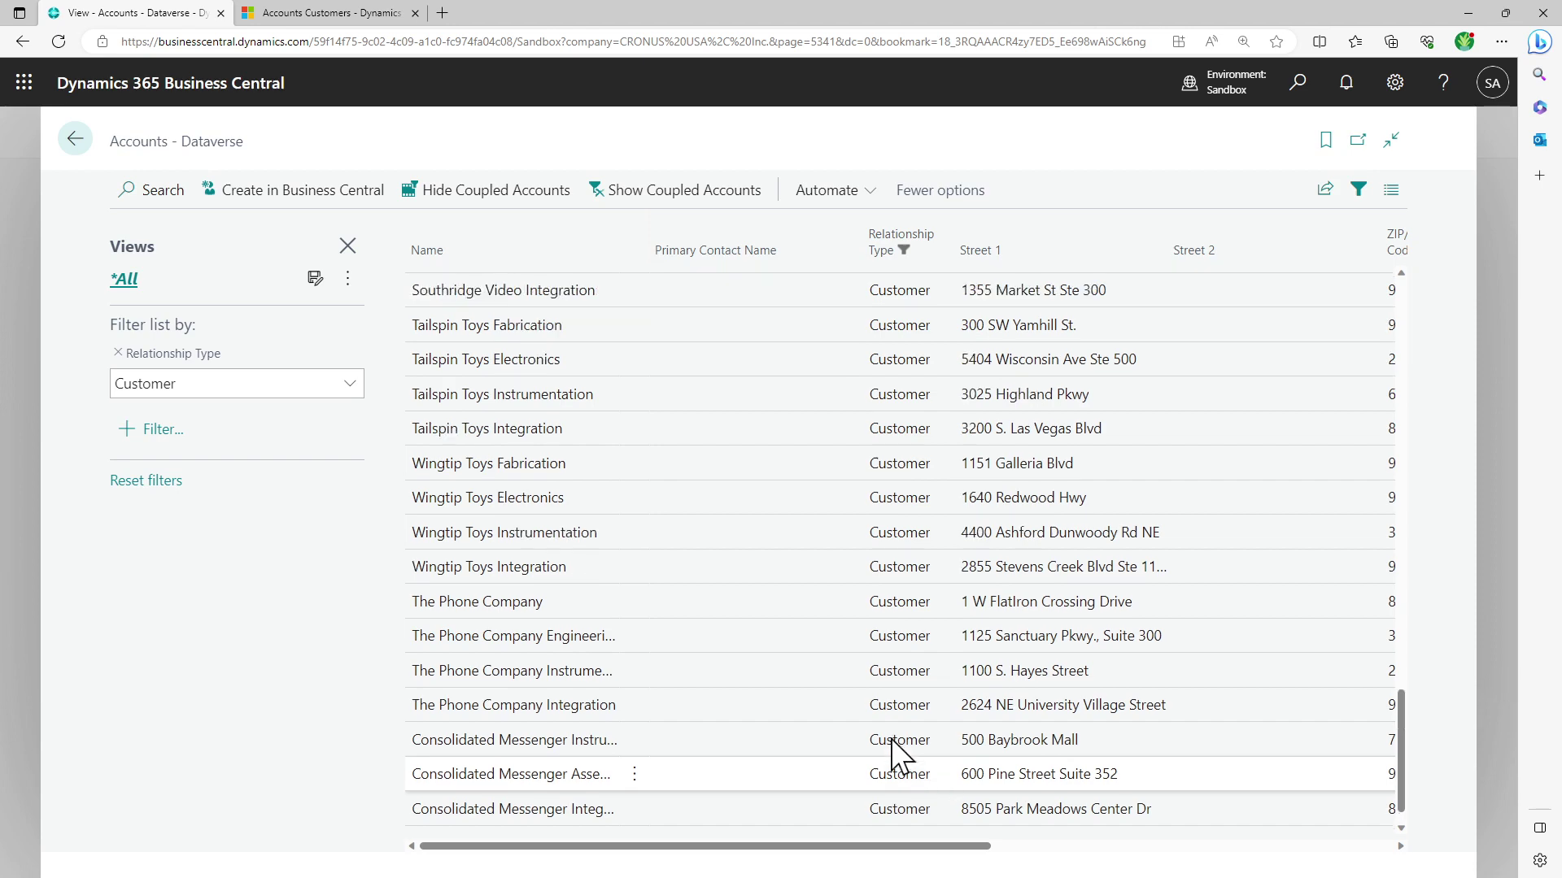
left_click_drag(968, 862, 1394, 857)
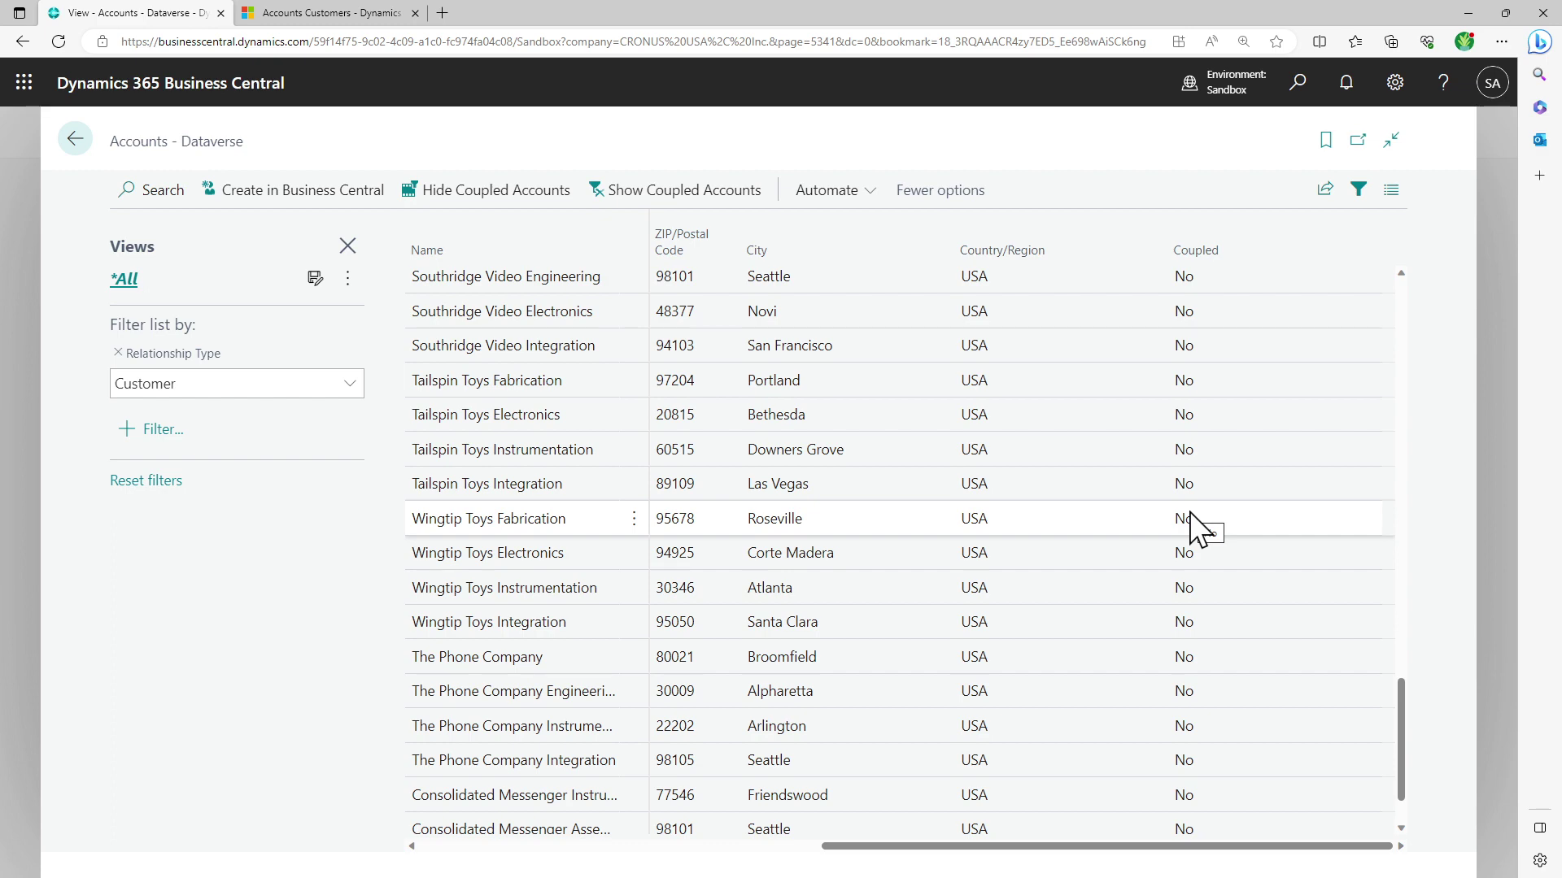
scroll(1196, 528, "up", 15)
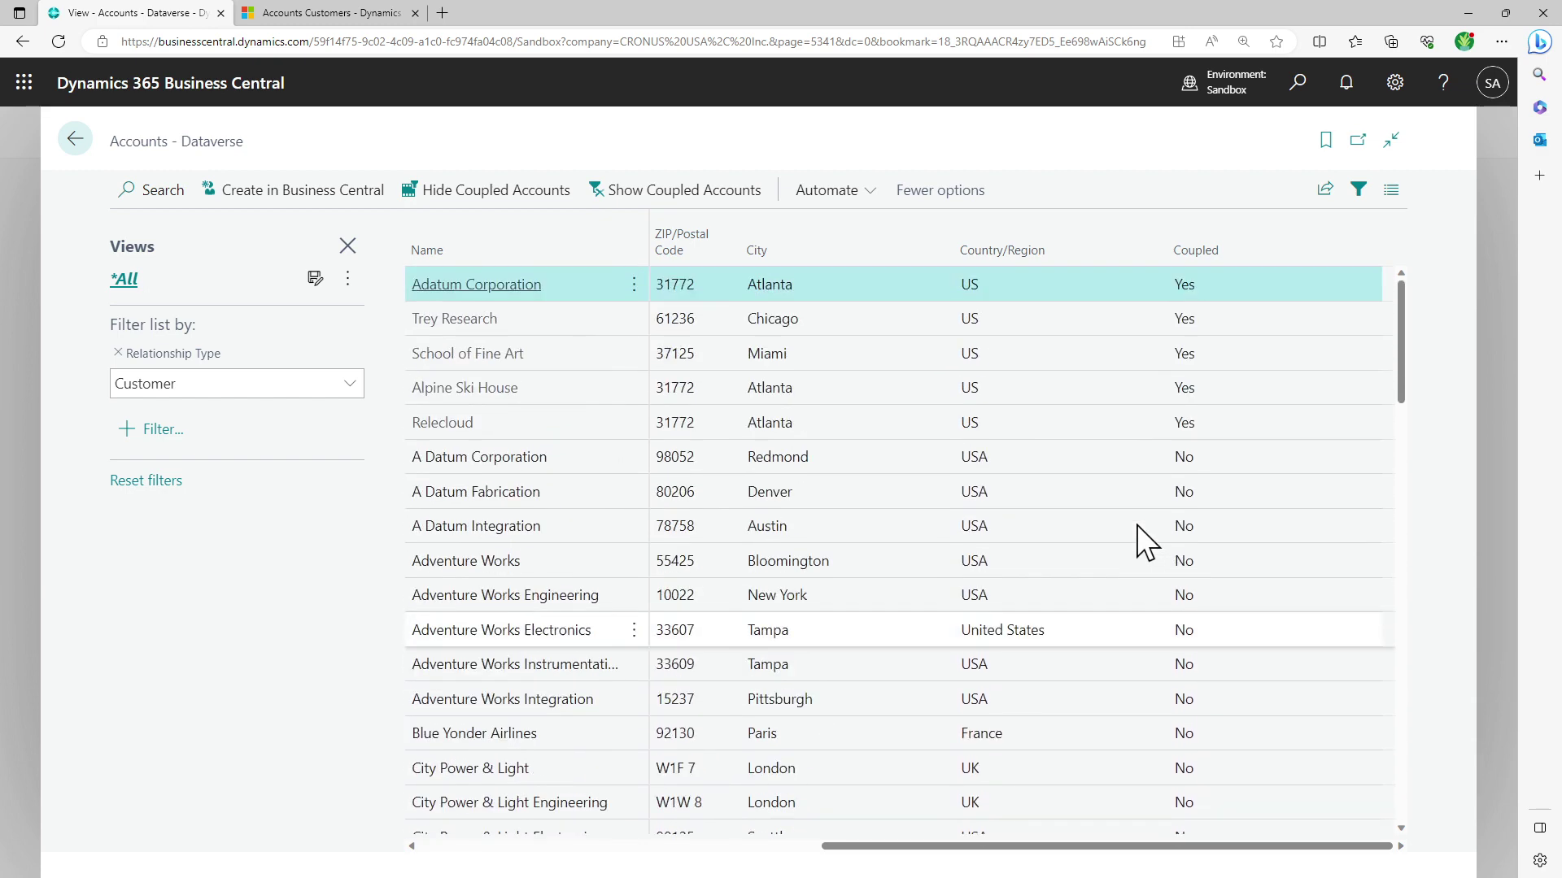
left_click_drag(1203, 423, 1208, 279)
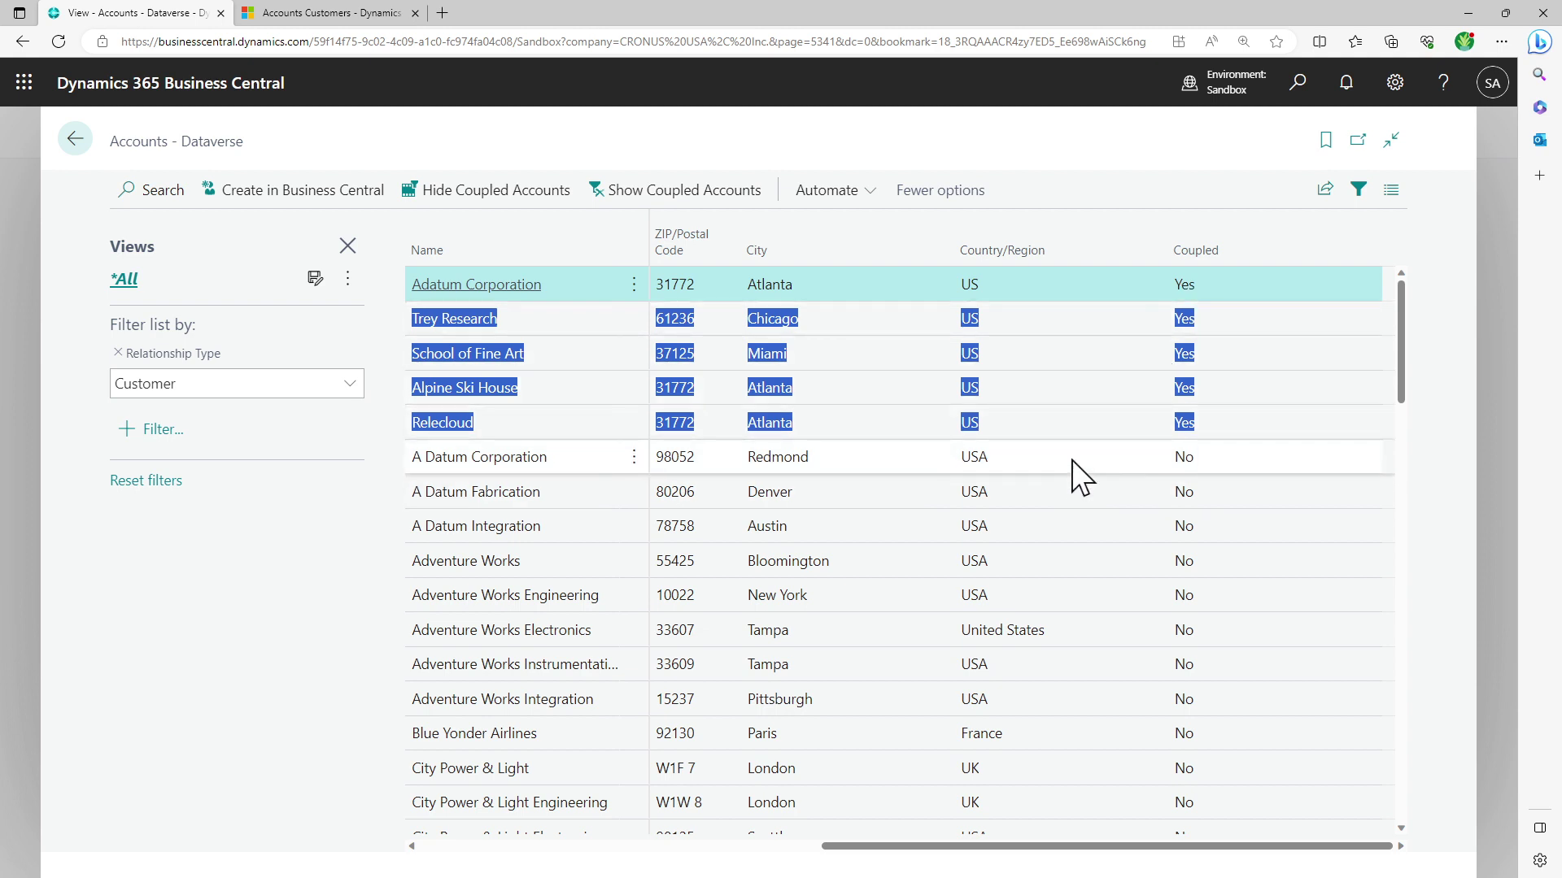
- Create Business Central customers from uncoupled accounts Blue Yonder Airlines, Contoso, Ltd and Contoso Pharma
left_click(562, 565)
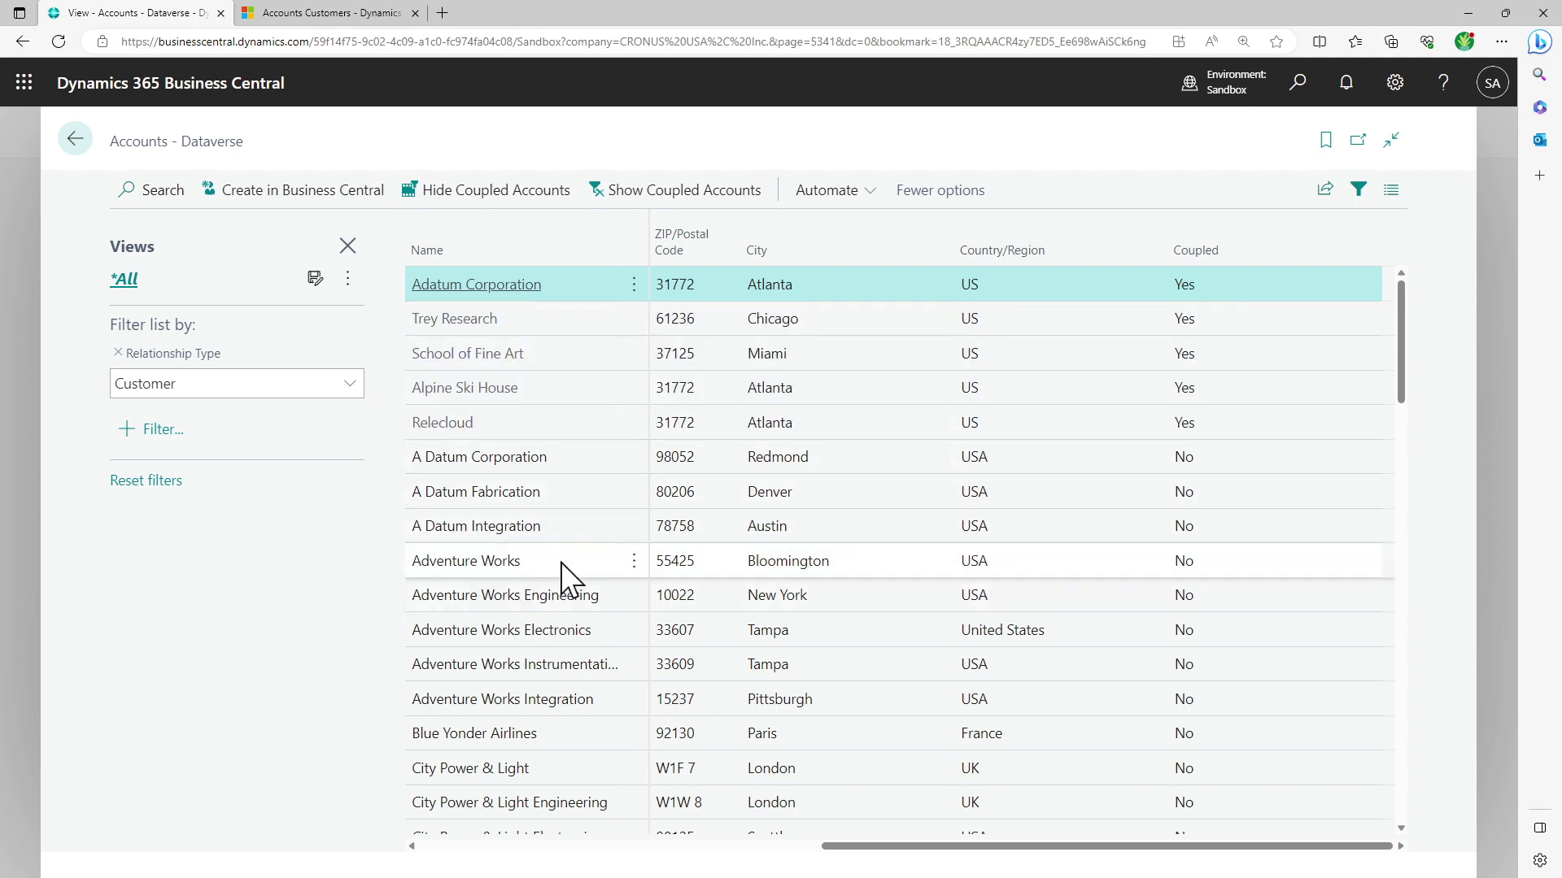
left_click(284, 213)
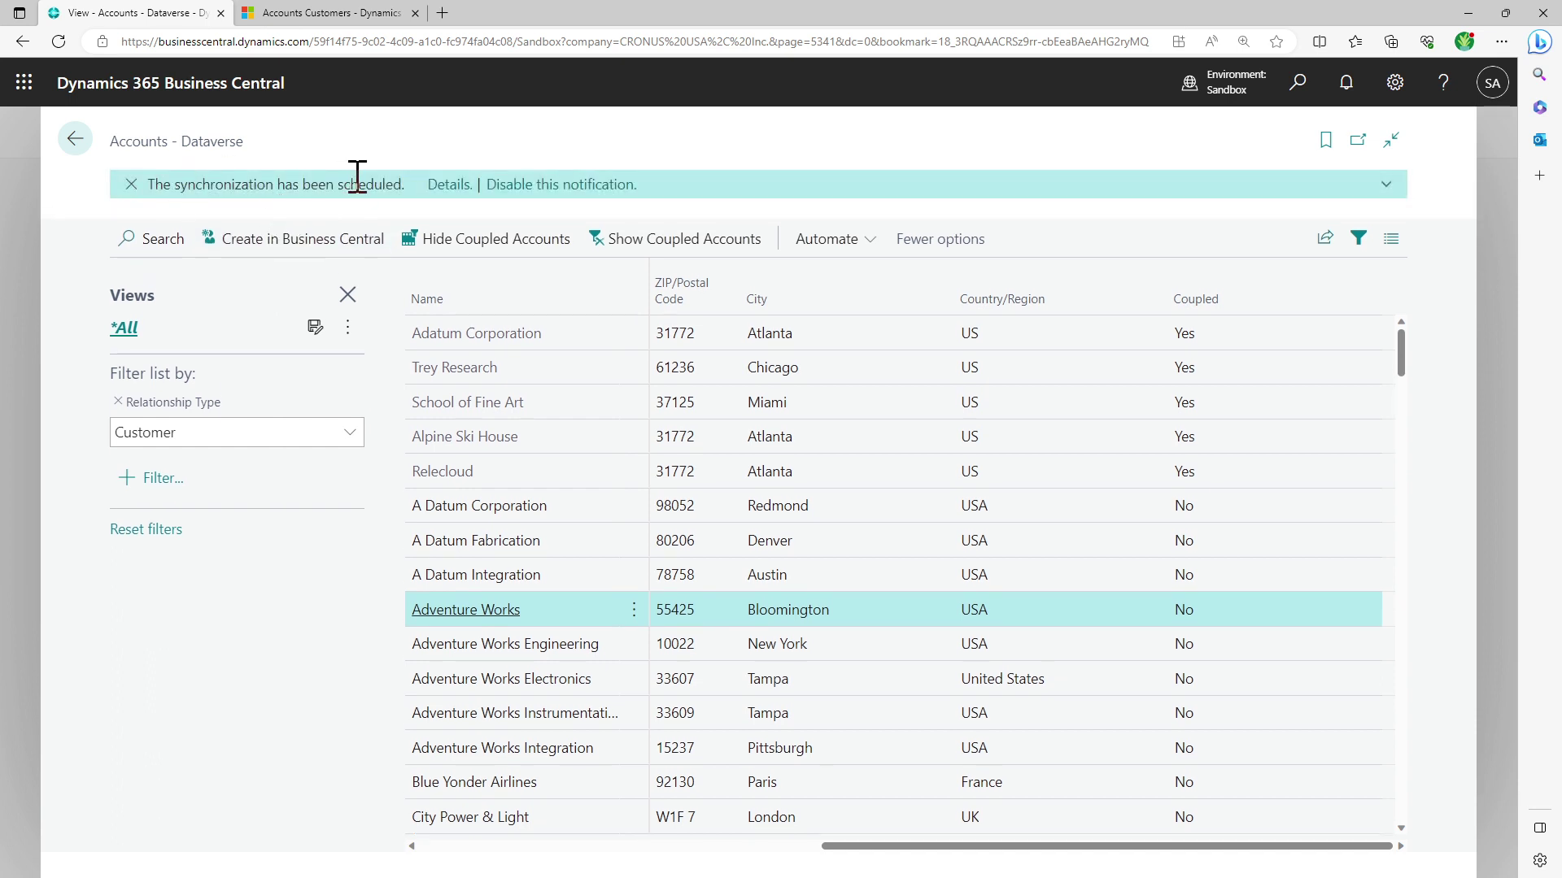
left_click(592, 644)
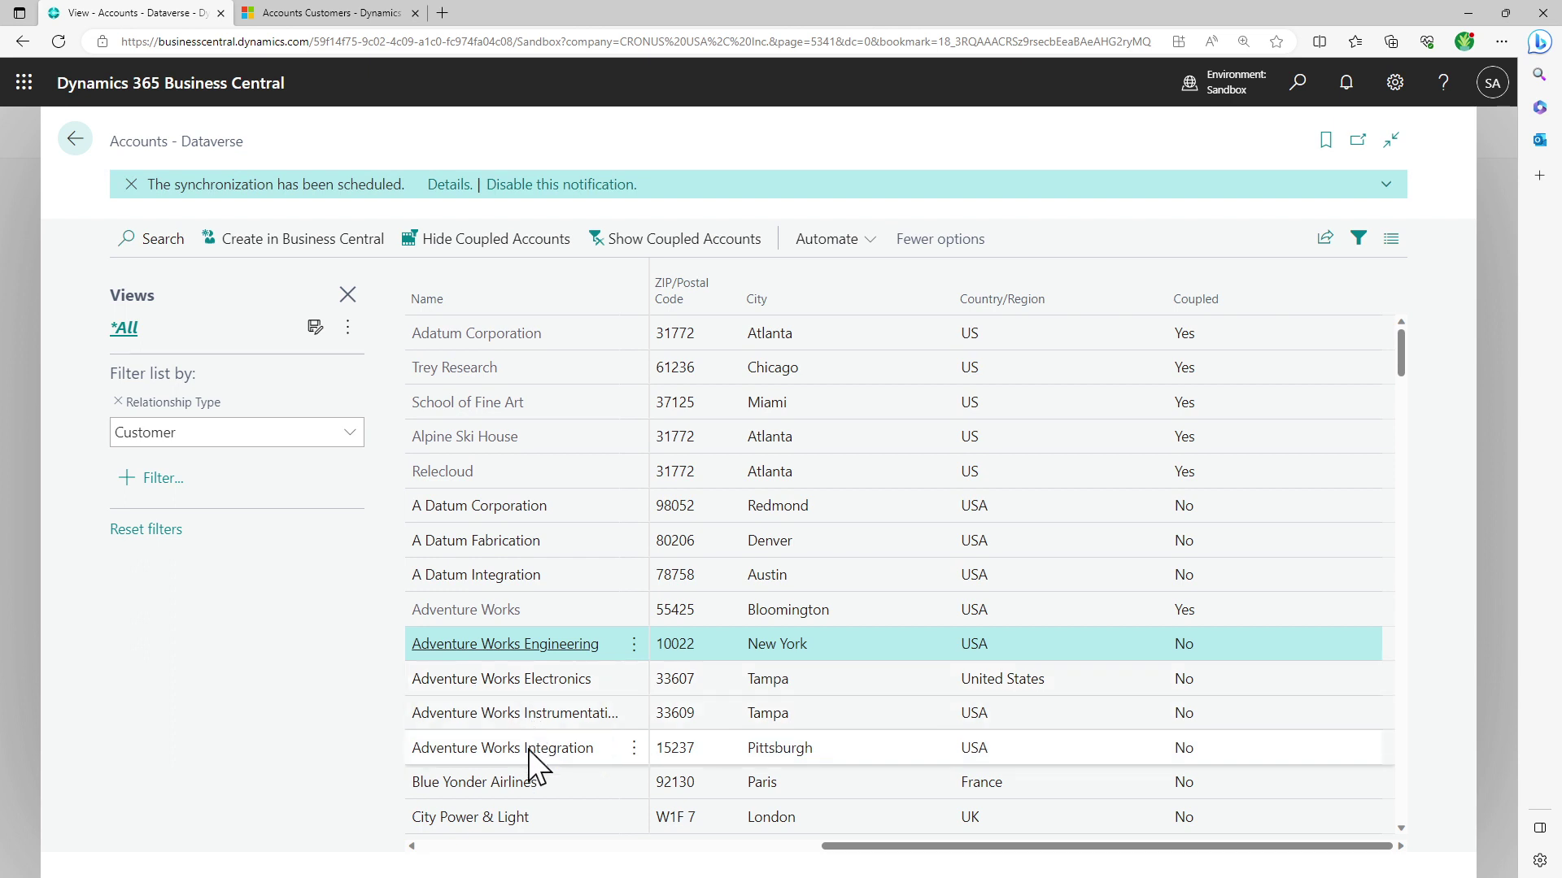
left_click(510, 784)
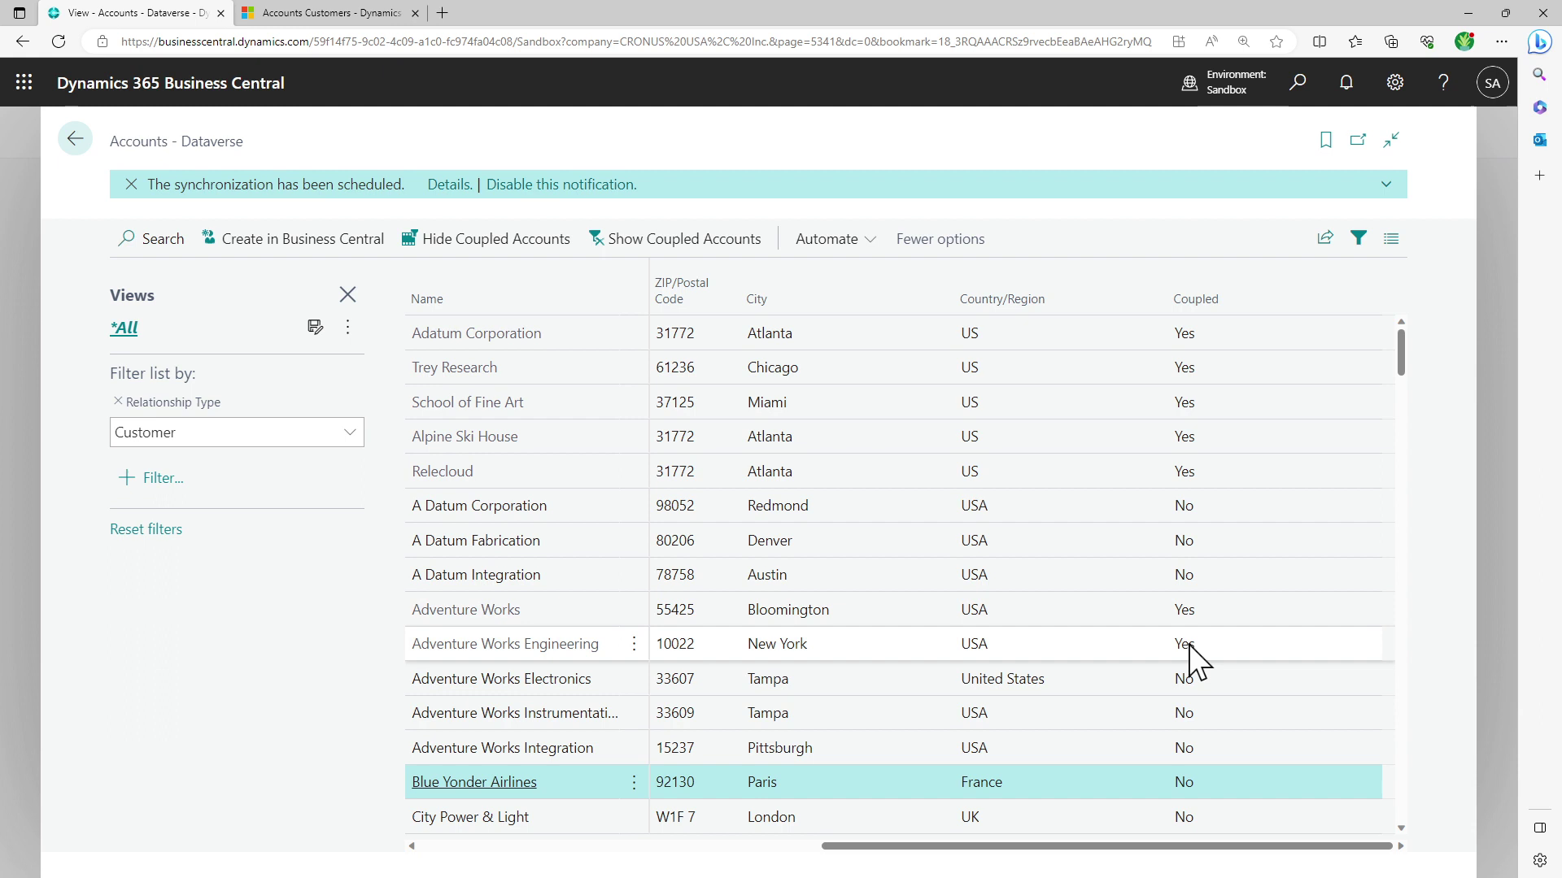
scroll(1135, 750, "down", 3)
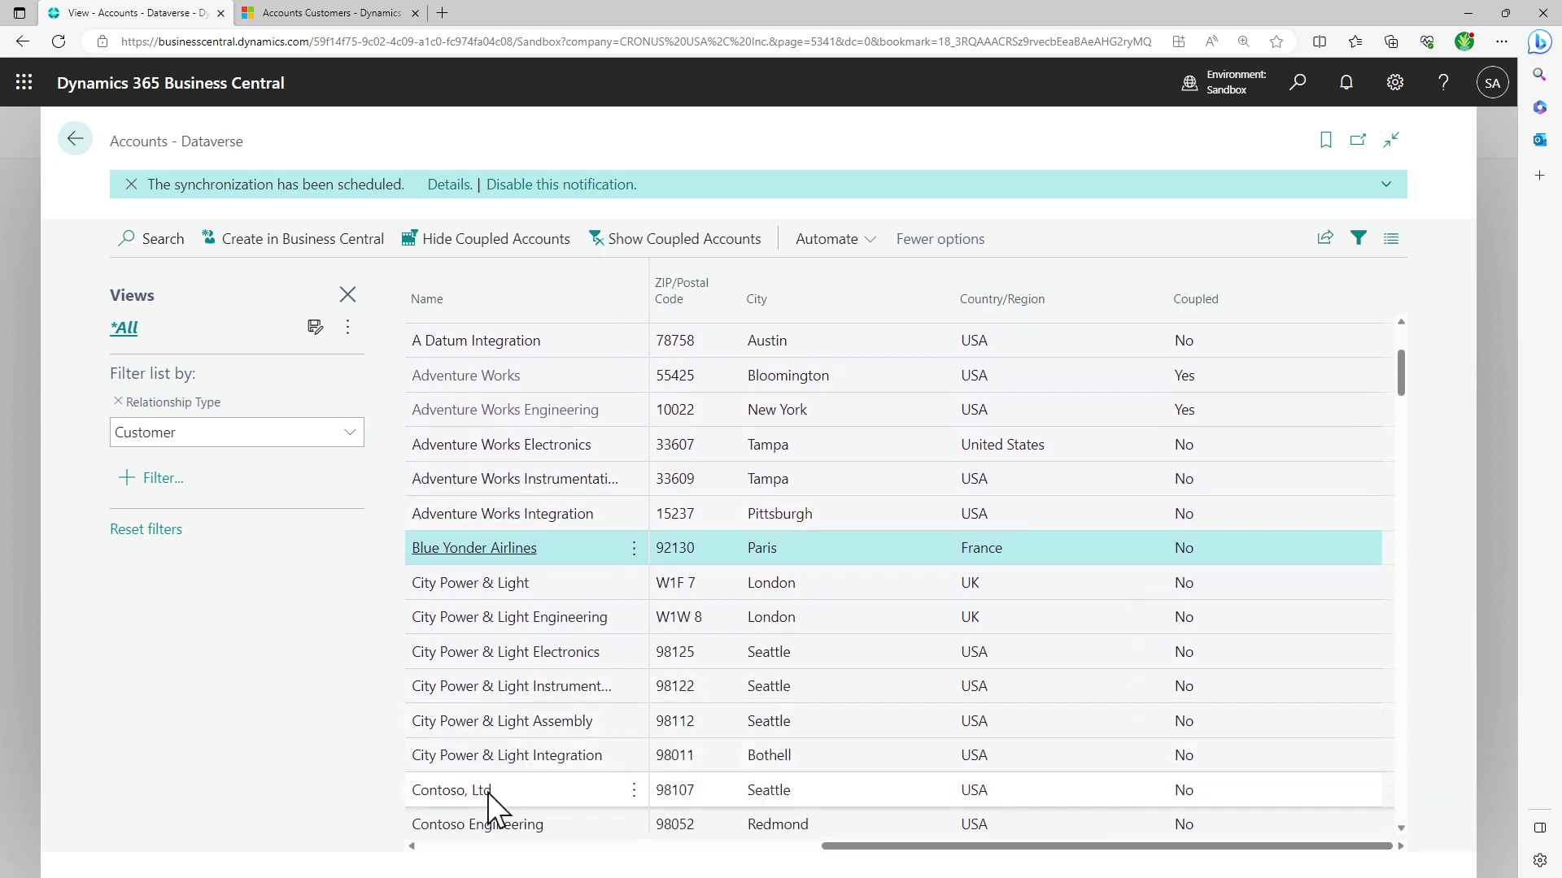
left_click(488, 791)
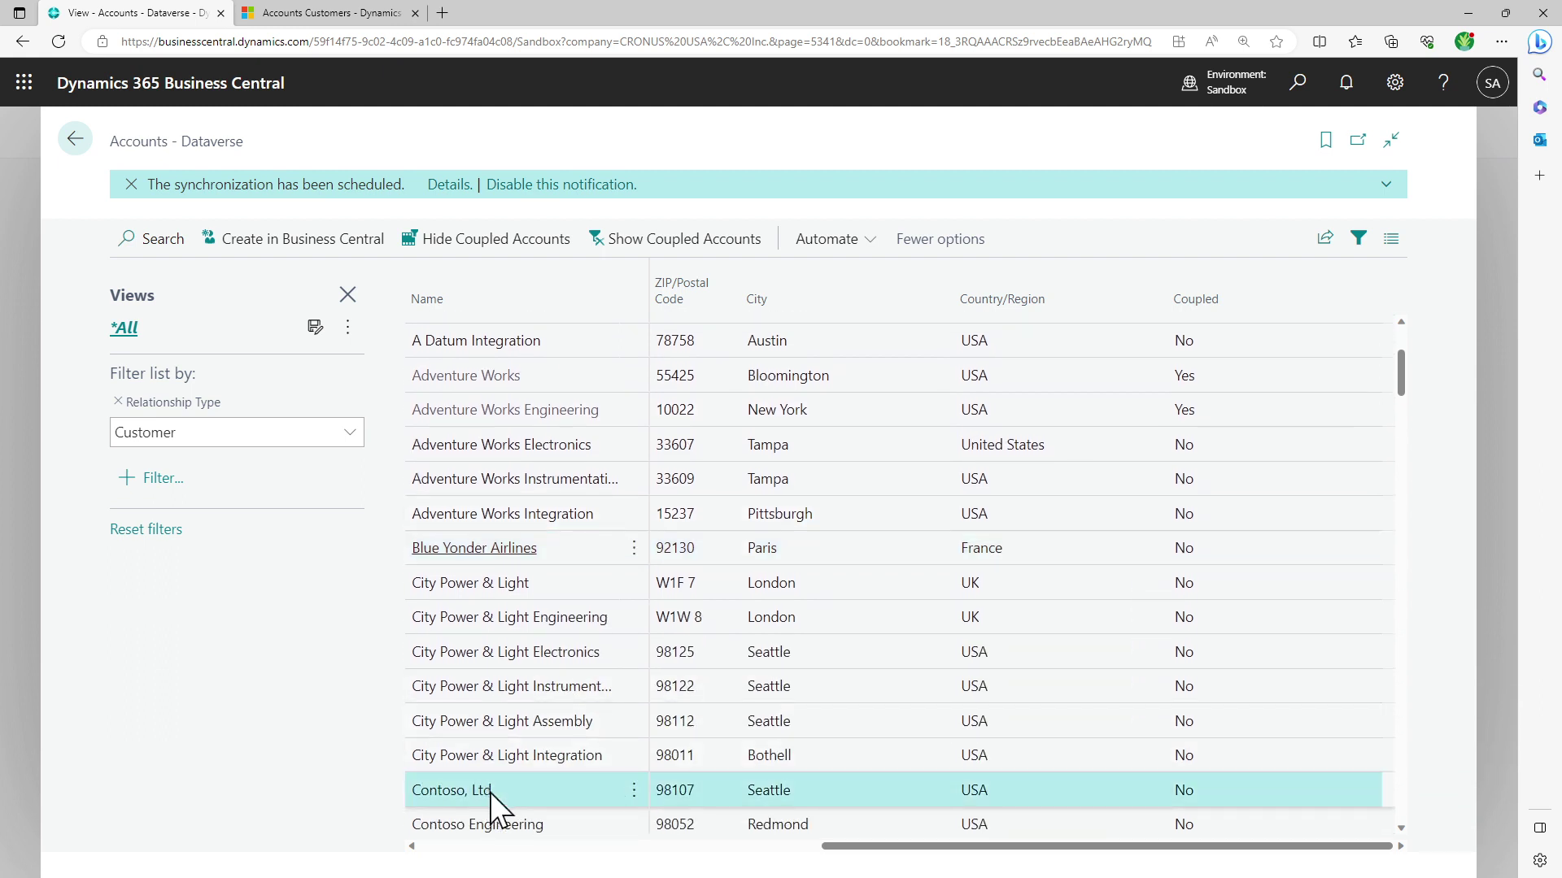
left_click(291, 261)
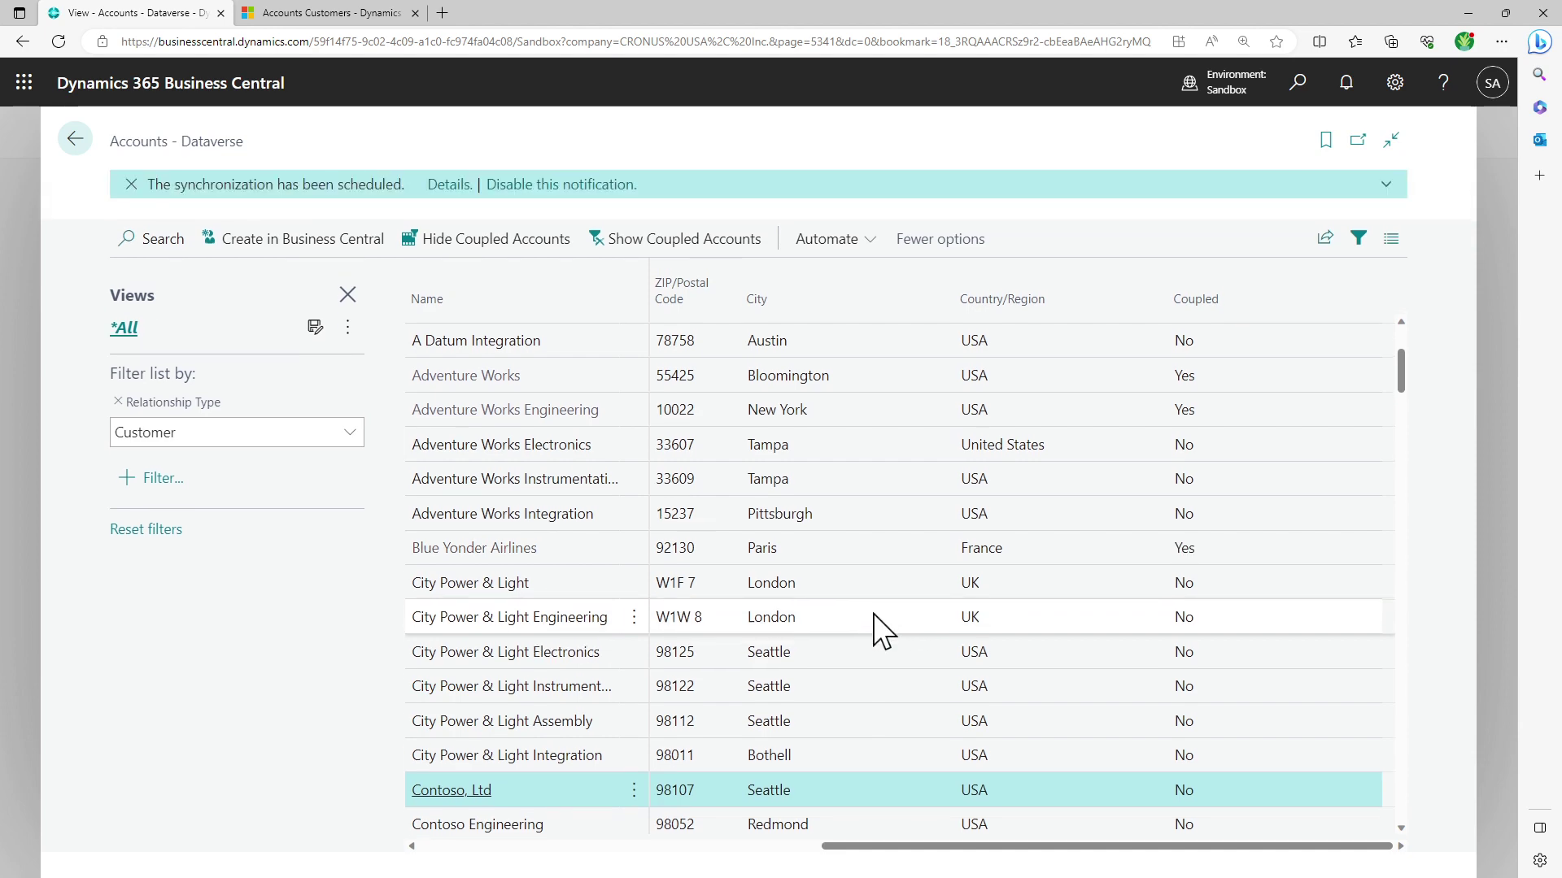
scroll(874, 616, "down", 4)
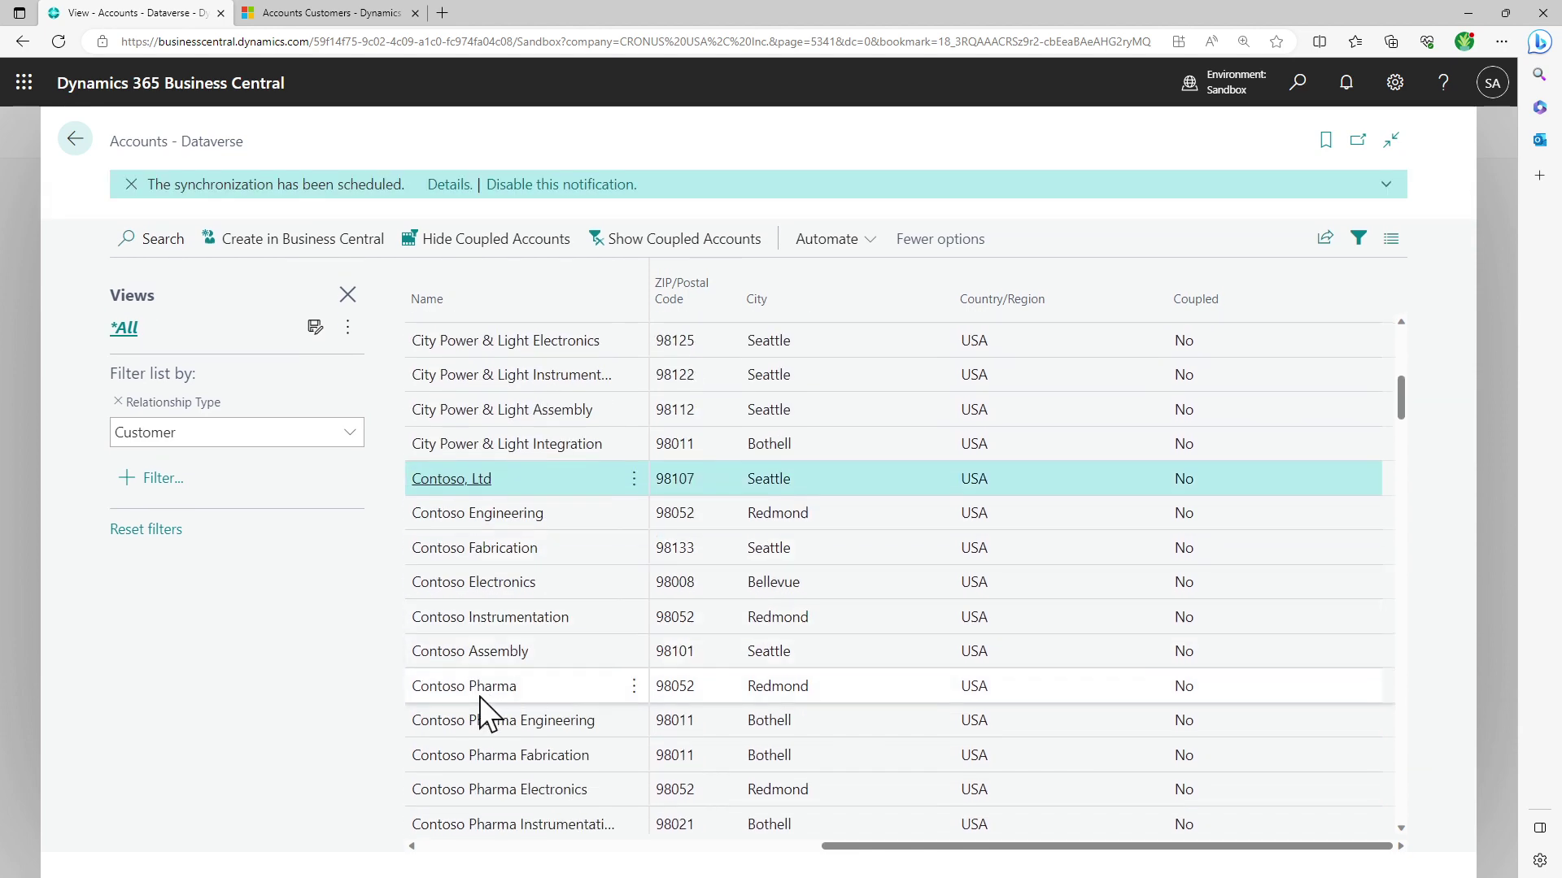
left_click(502, 692)
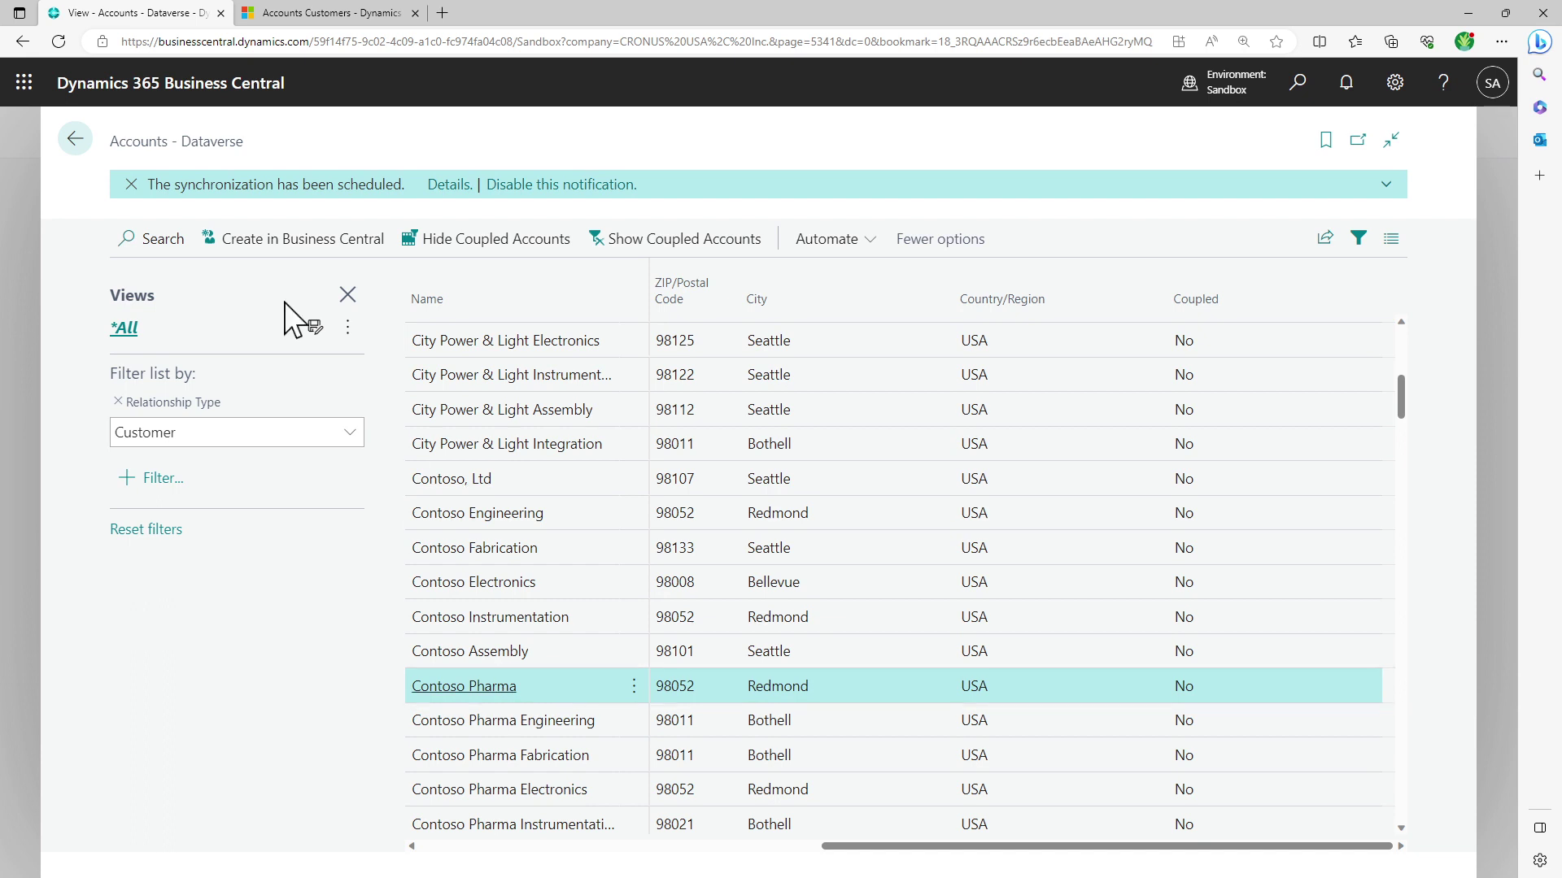
left_click(246, 262)
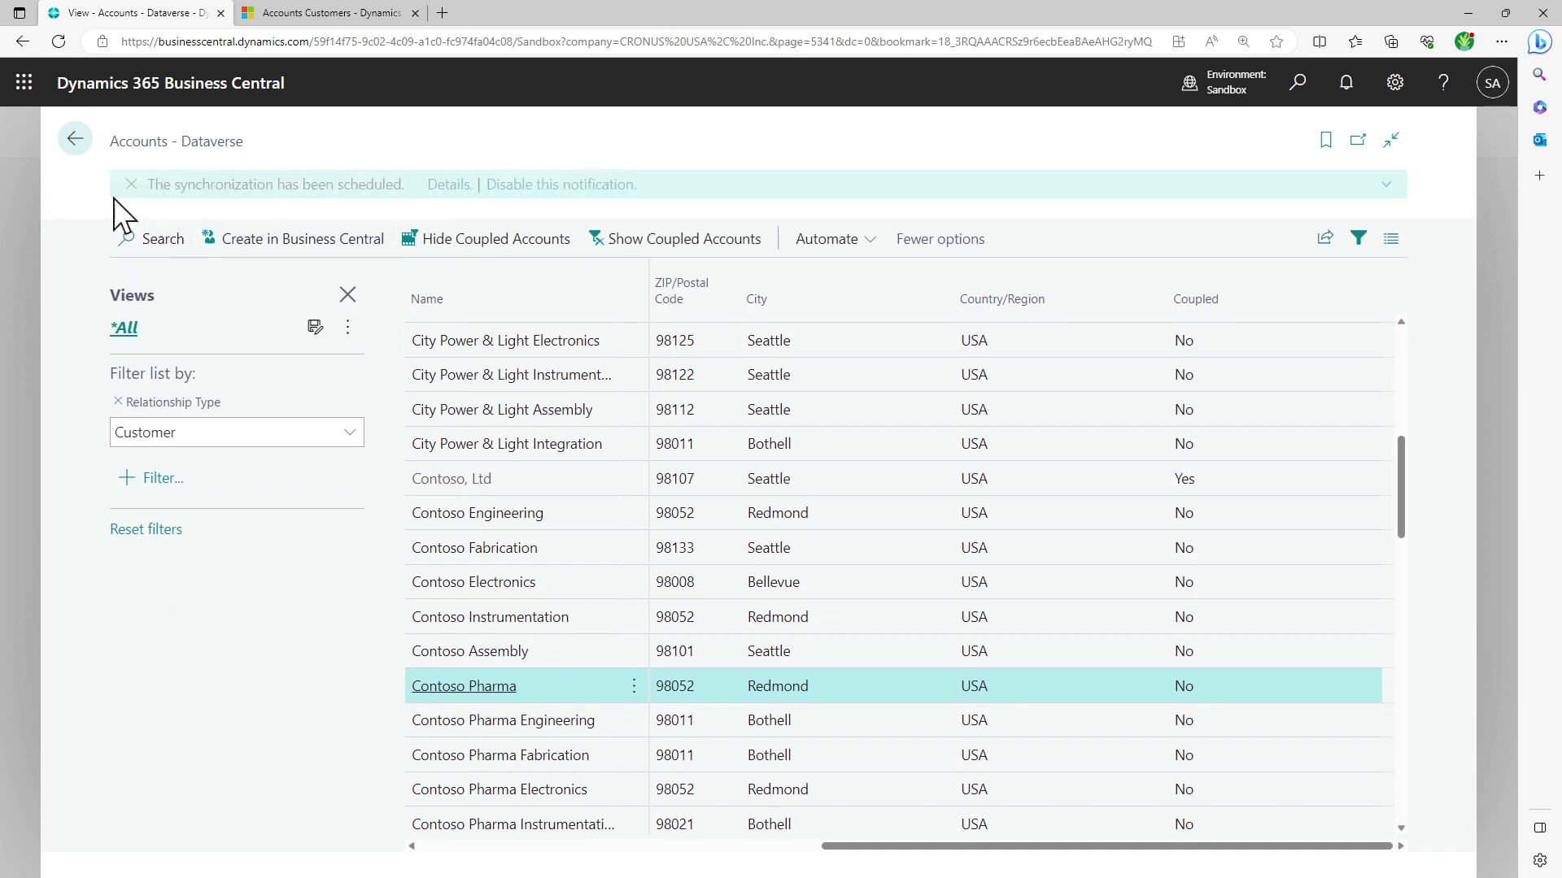
left_click(78, 139)
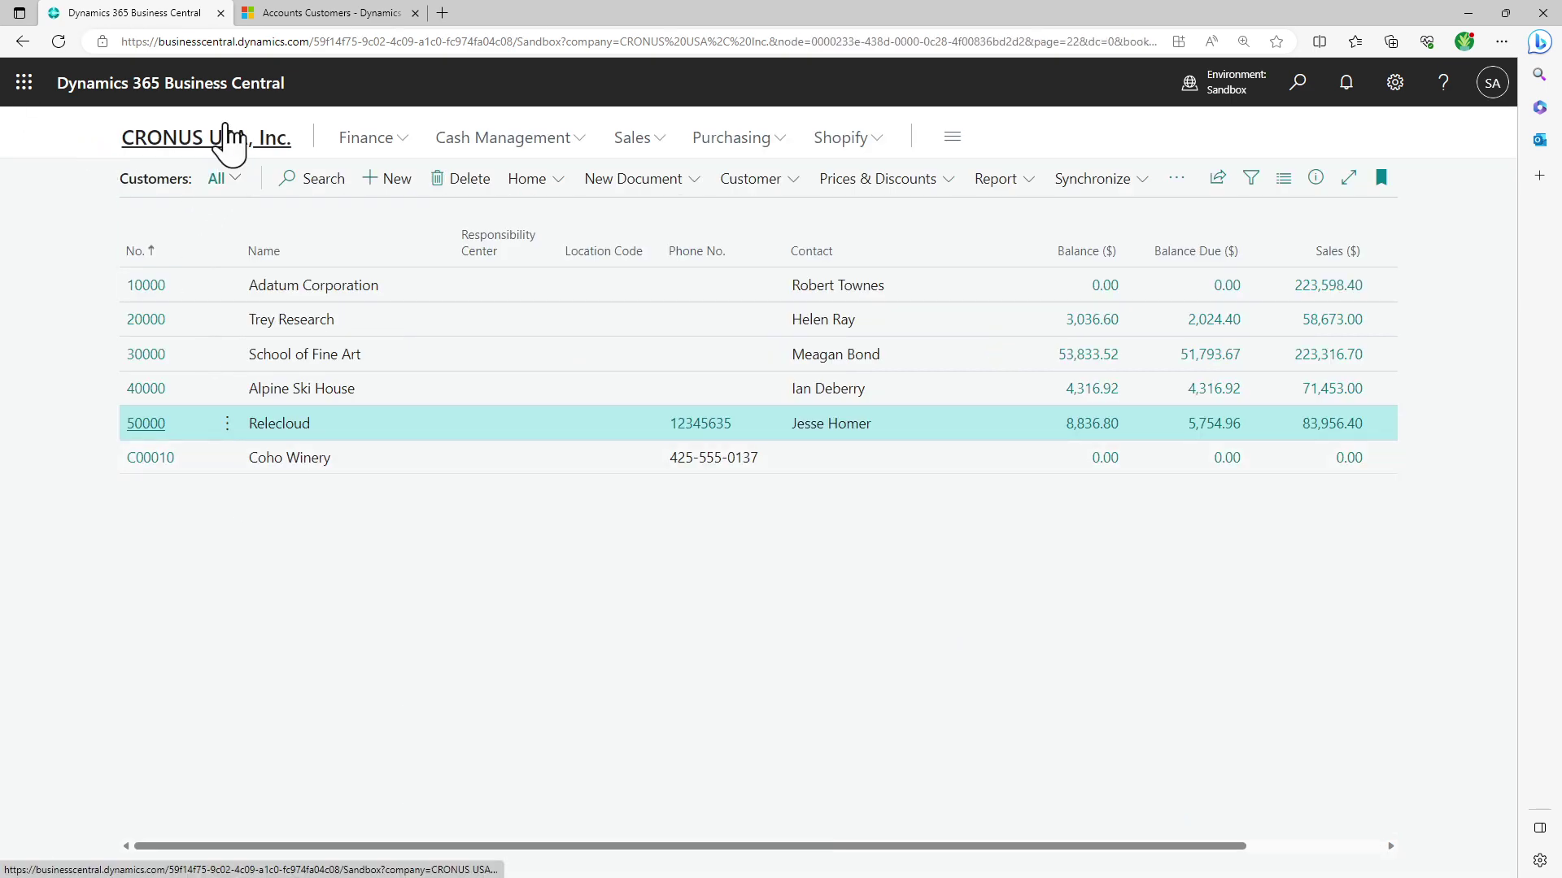
- Review the Customers list for the newly created Dataverse customers, then go to the Vendors list
left_click(225, 128)
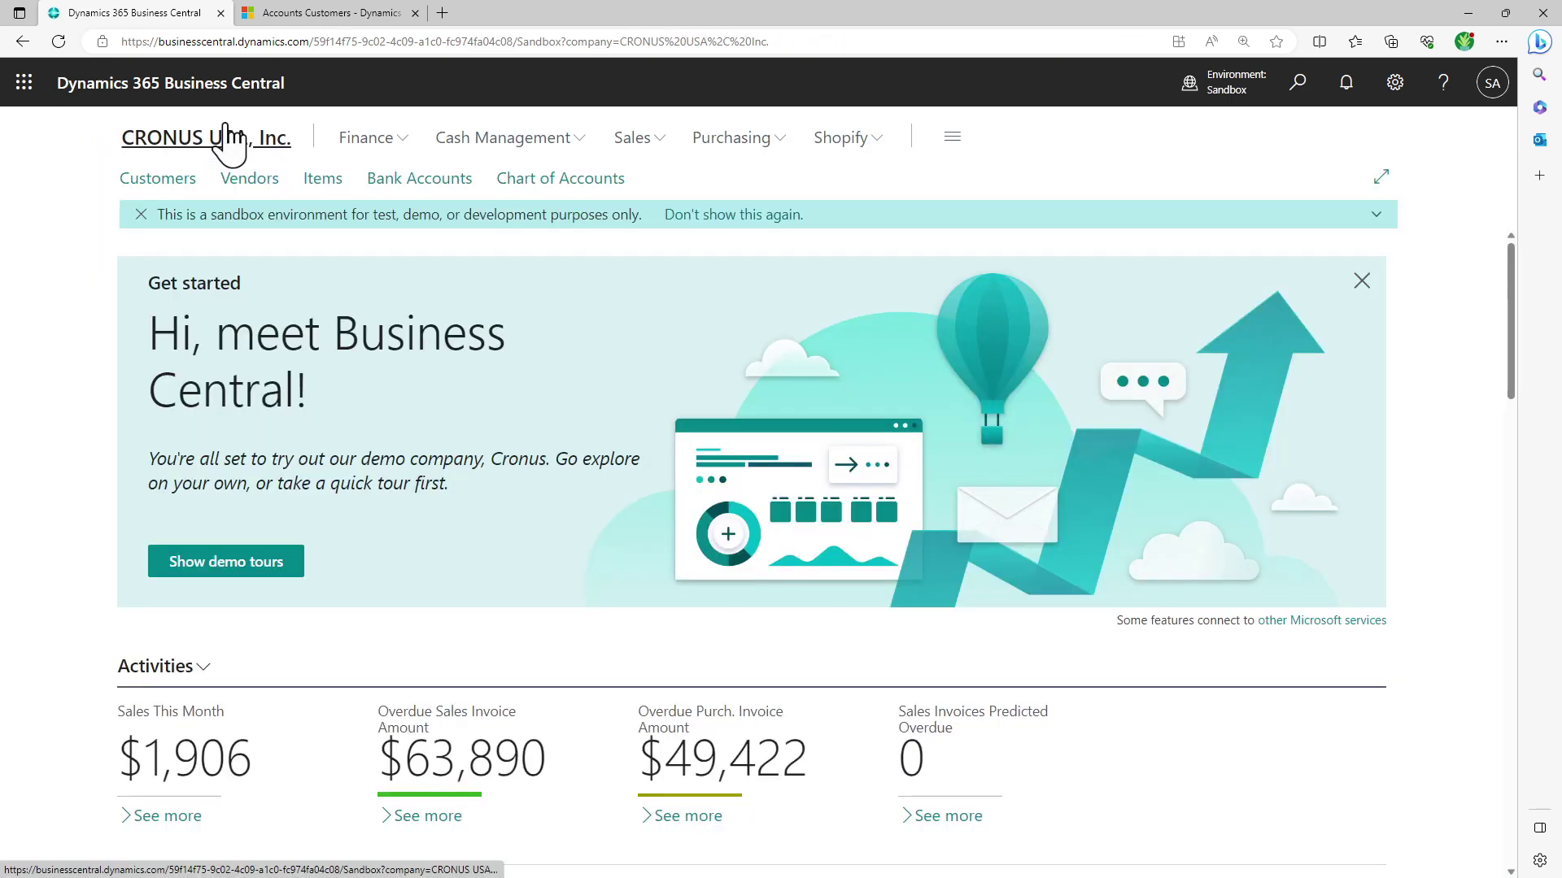
left_click(174, 187)
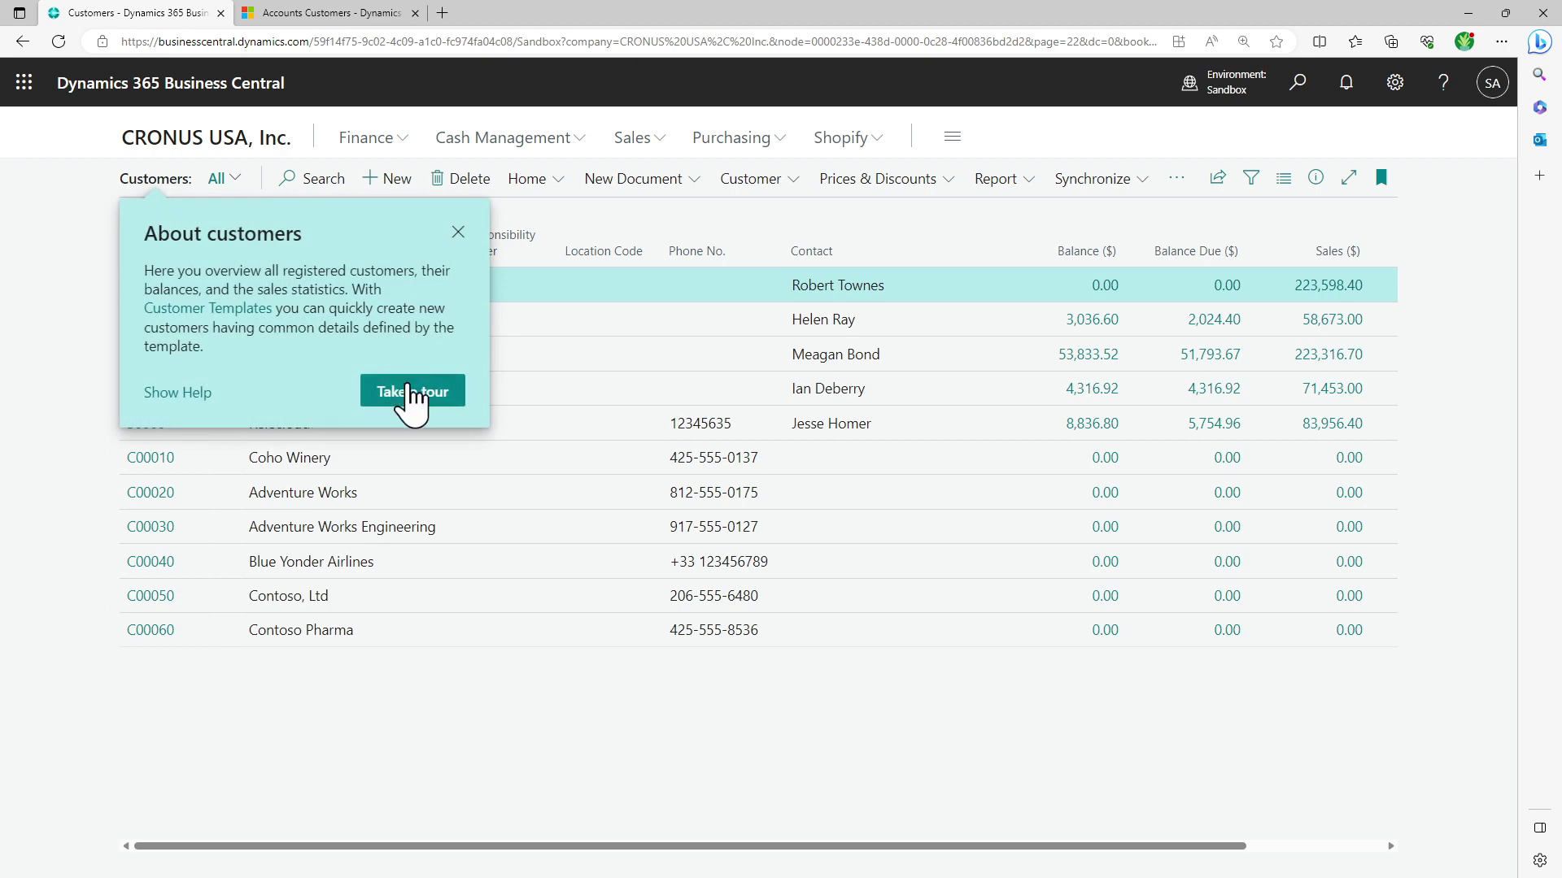
left_click(409, 391)
left_click(413, 390)
left_click(910, 243)
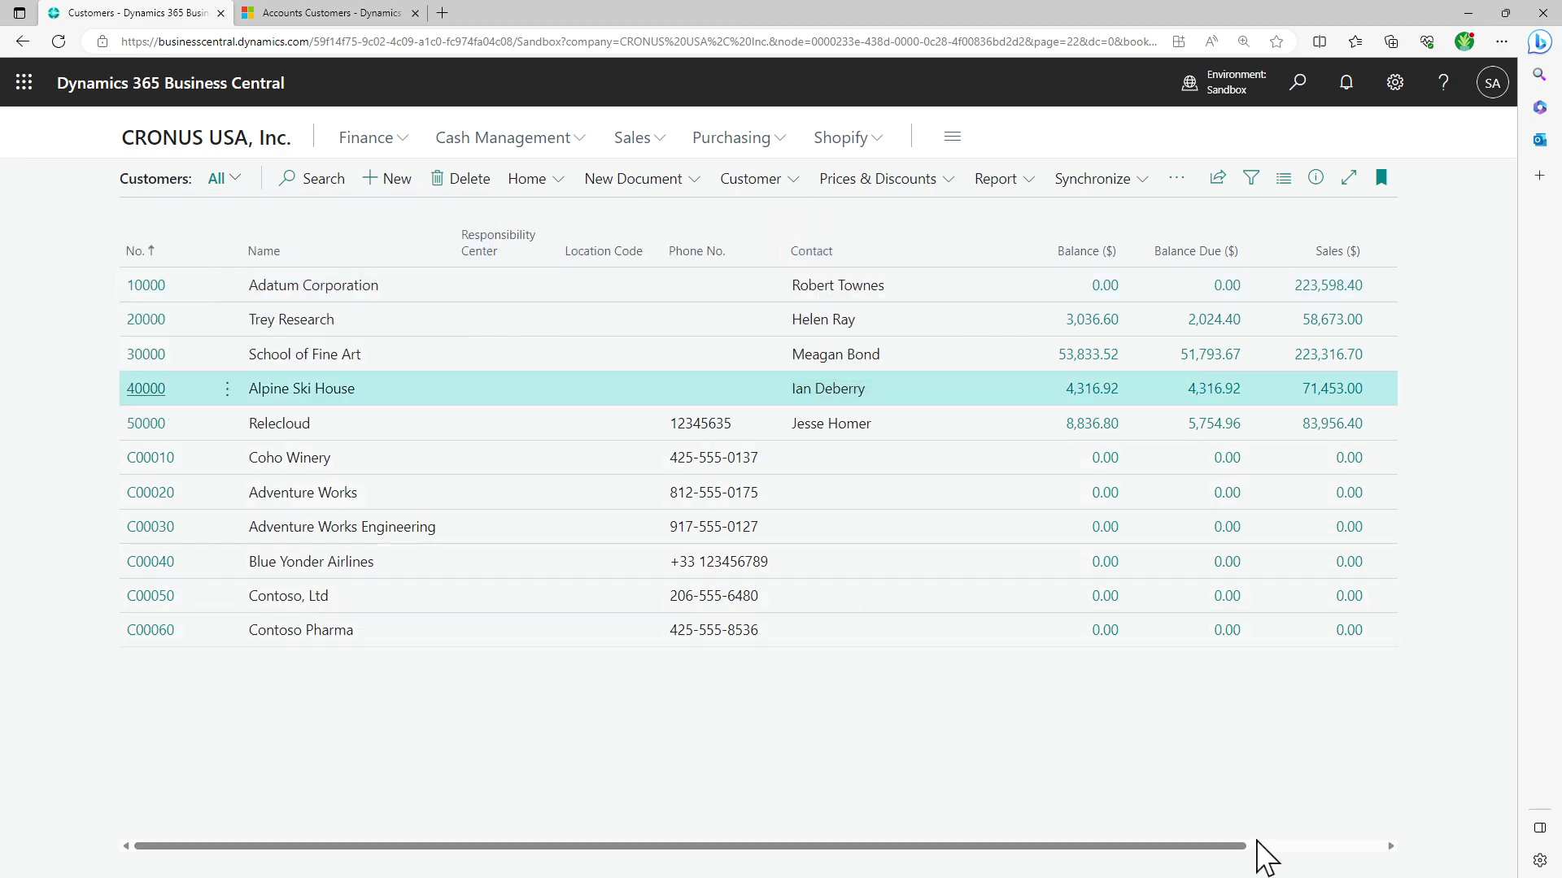
scroll(1306, 852, "right", 3)
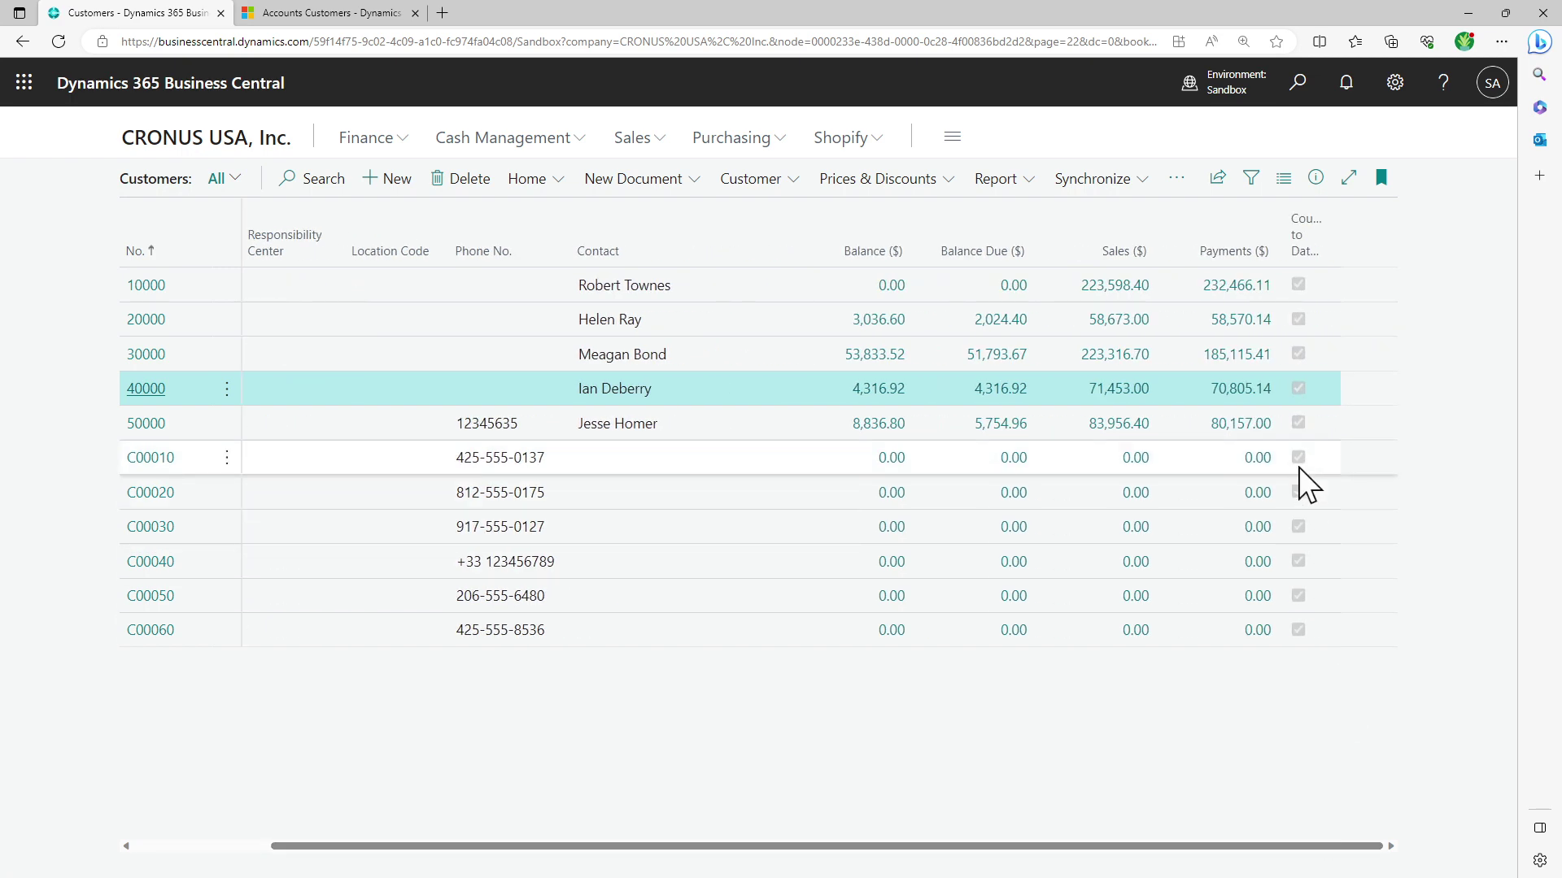
left_click_drag(584, 846, 262, 847)
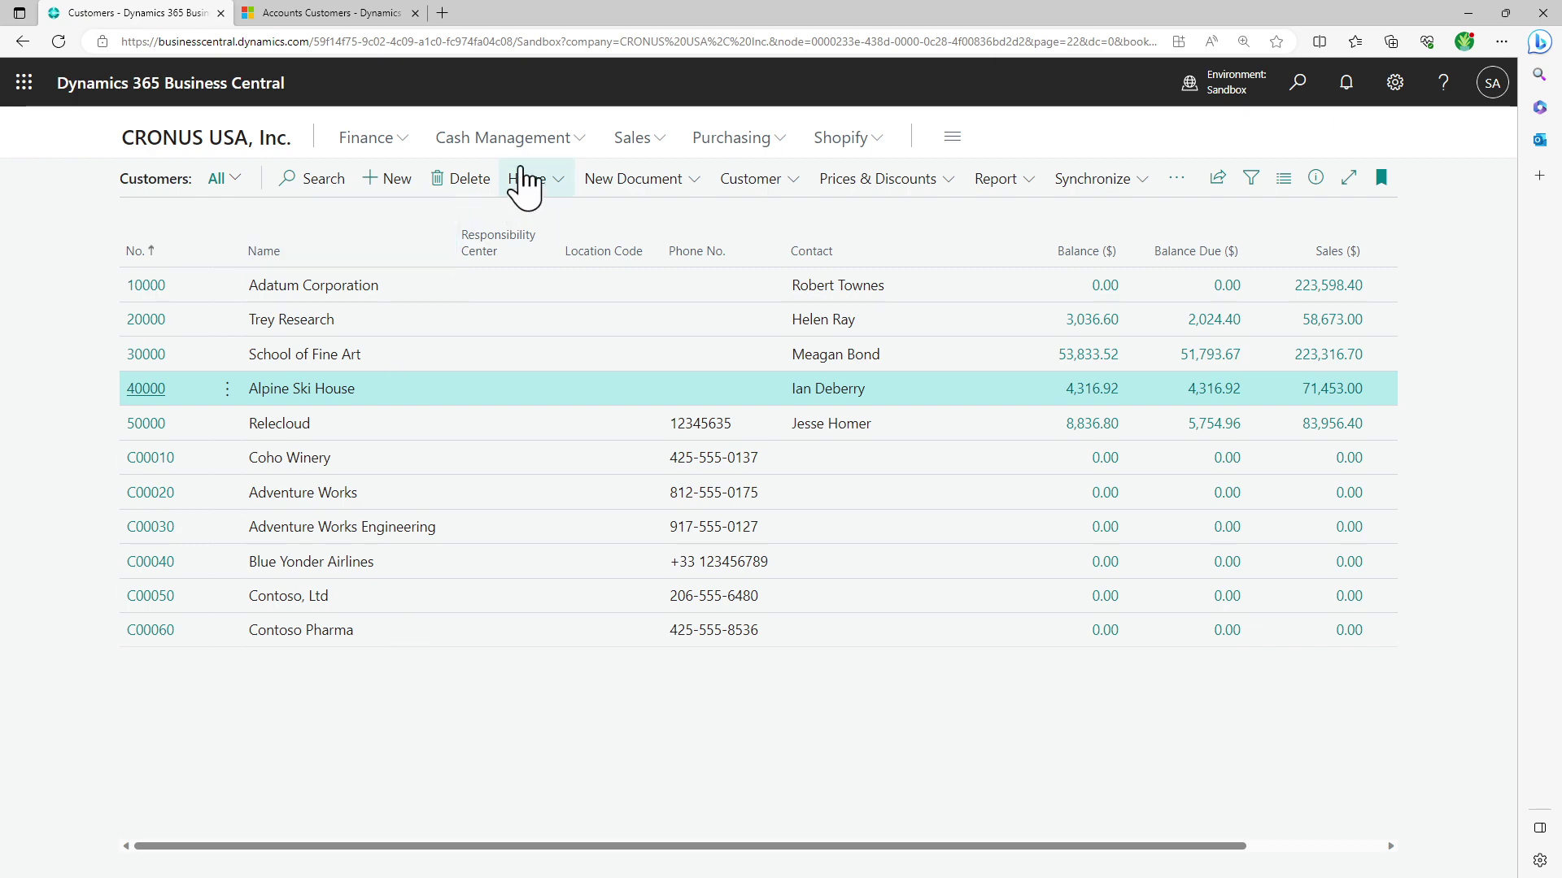
left_click(203, 140)
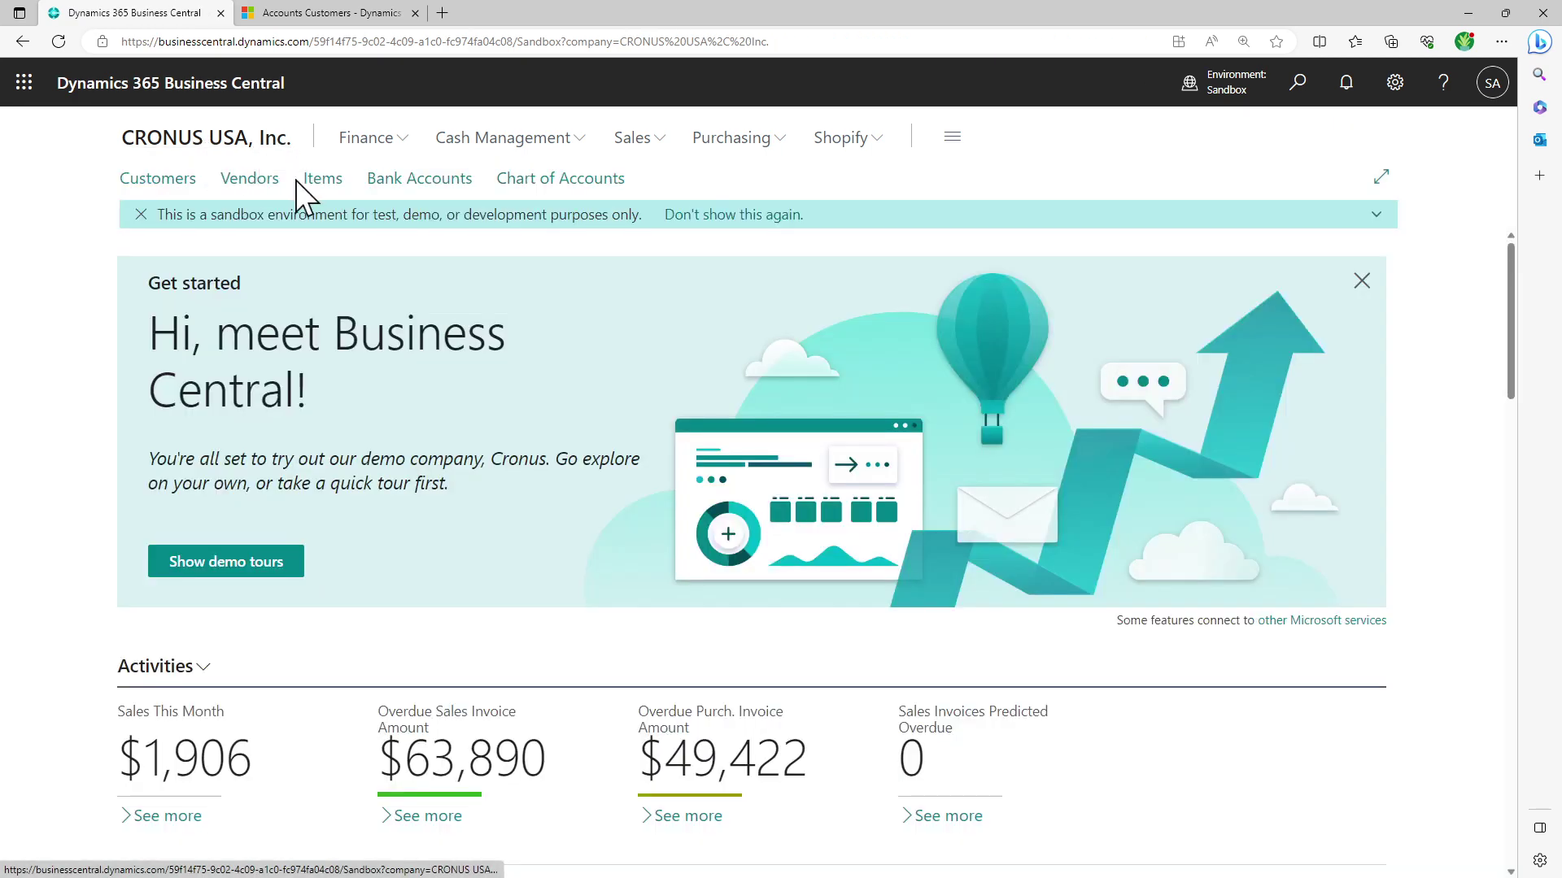
left_click(234, 178)
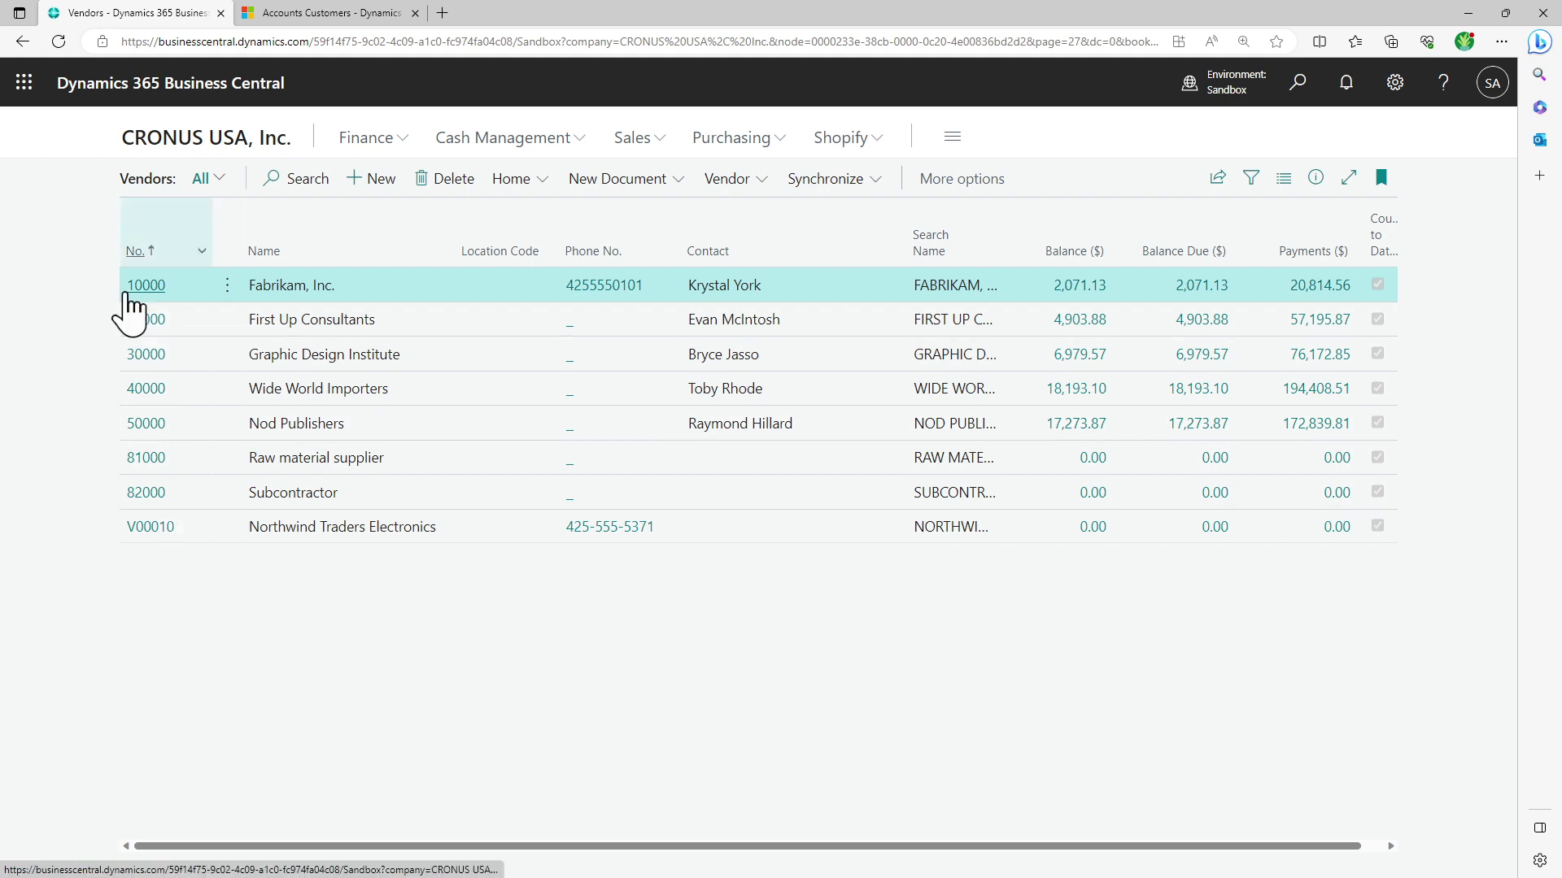
- Search 'dataverse ac', open Accounts - Dataverse, and filter Relationship Type to Vendor
left_click(1297, 82)
type("data")
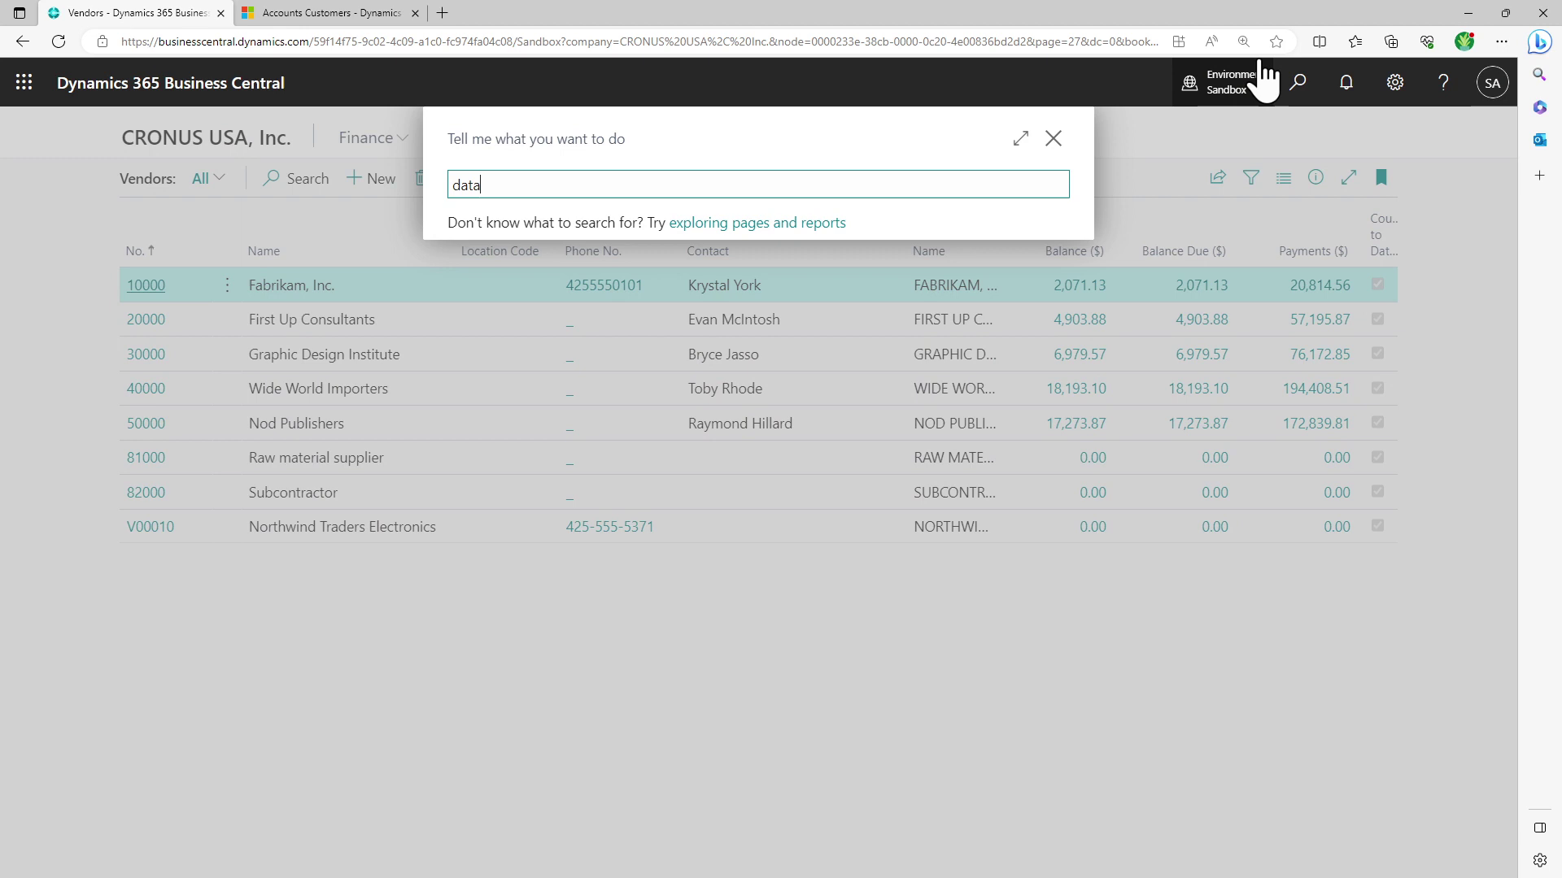
type("verse ac")
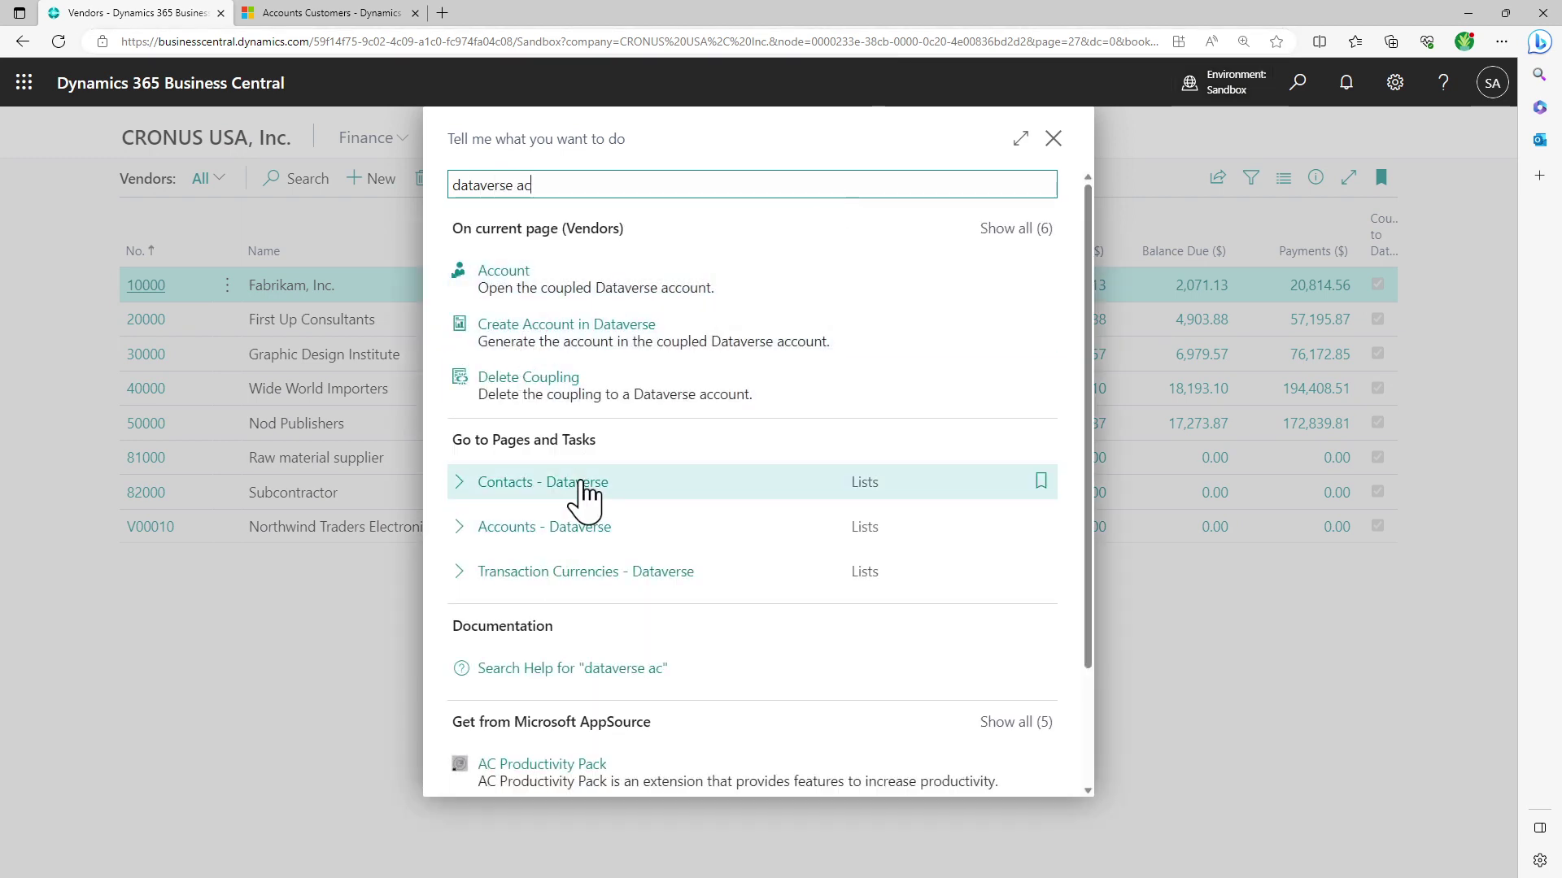
left_click(580, 530)
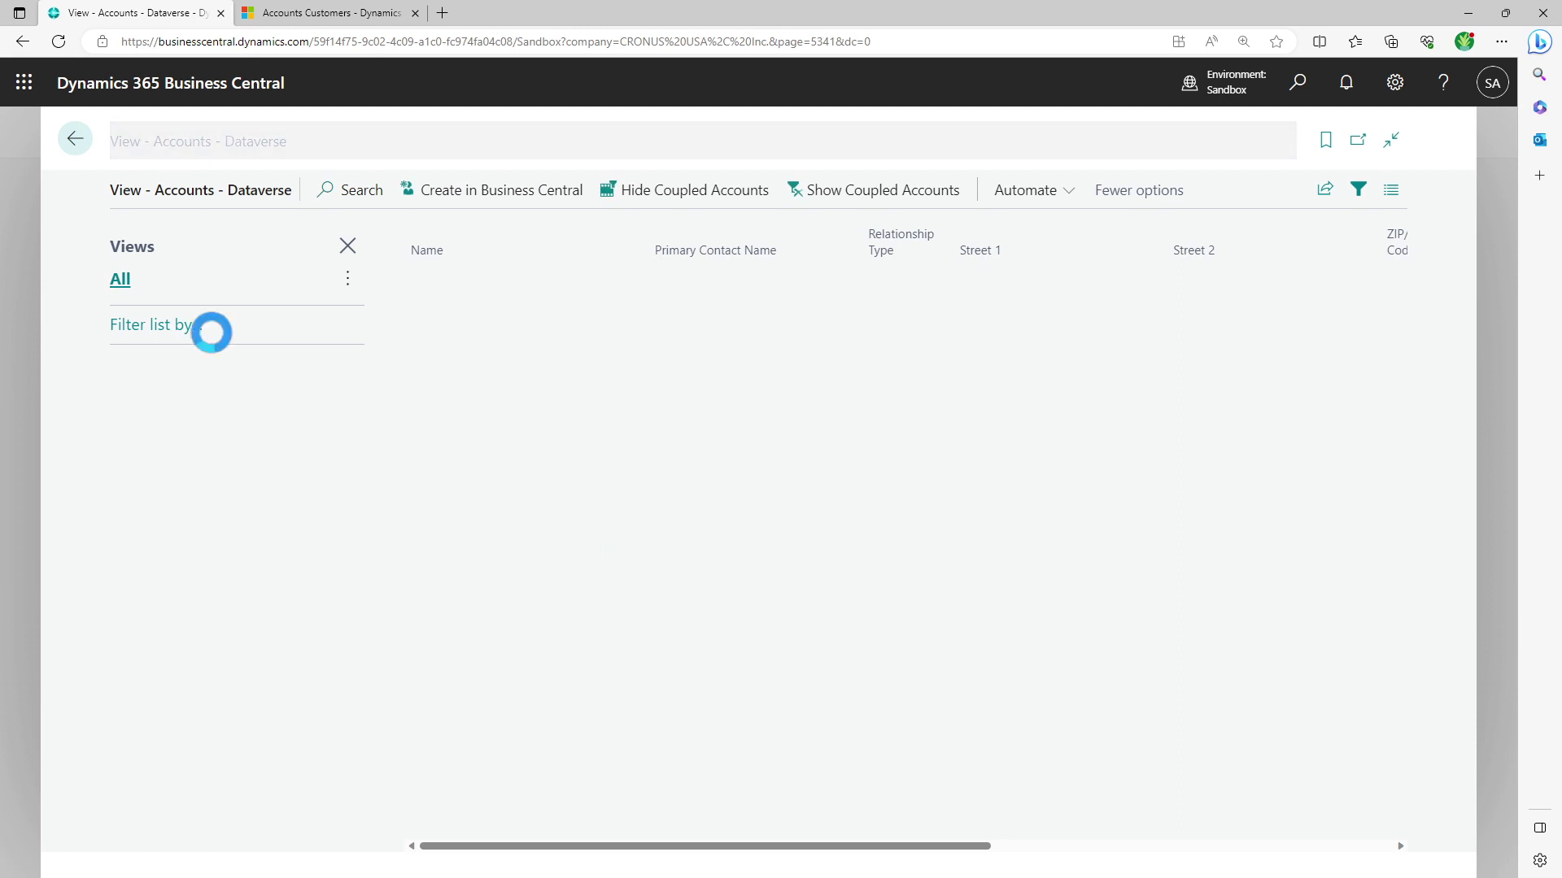
left_click(157, 325)
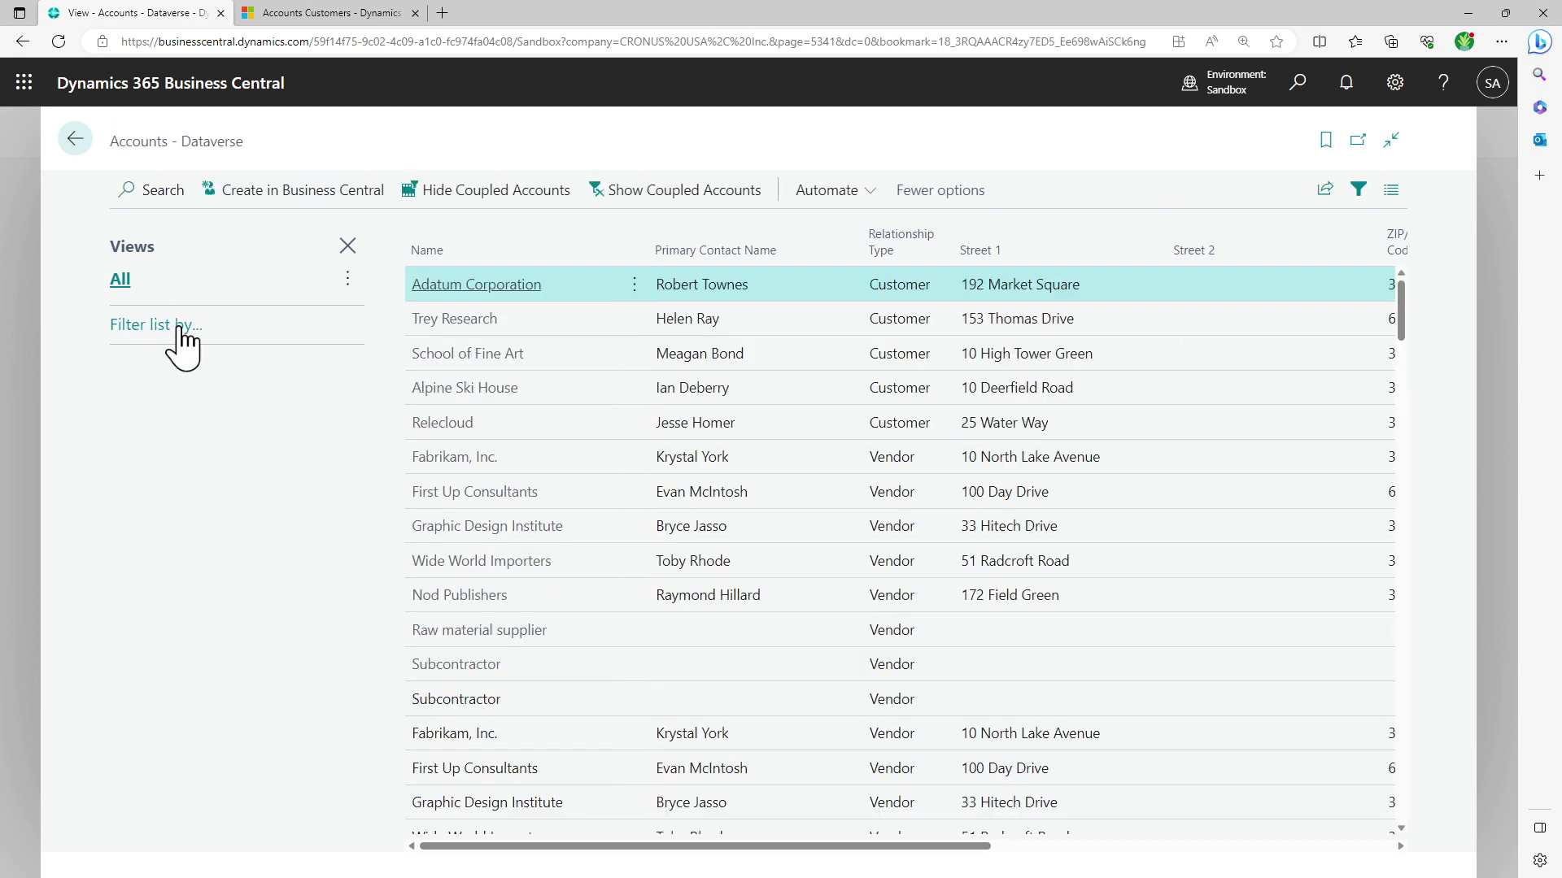
left_click(160, 376)
type("rel")
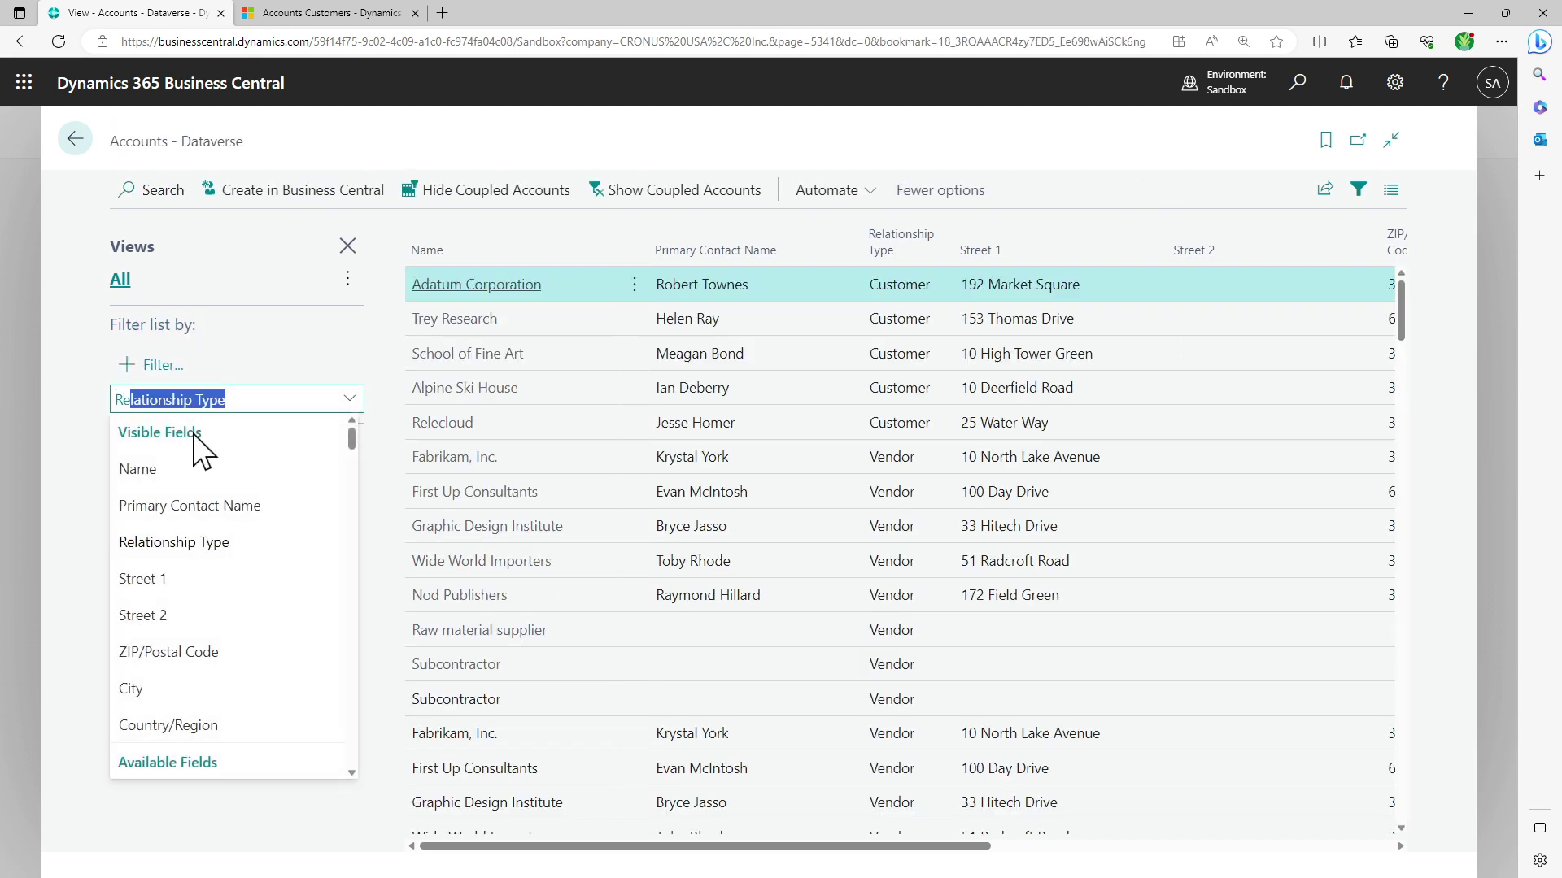
key("Return")
left_click(213, 390)
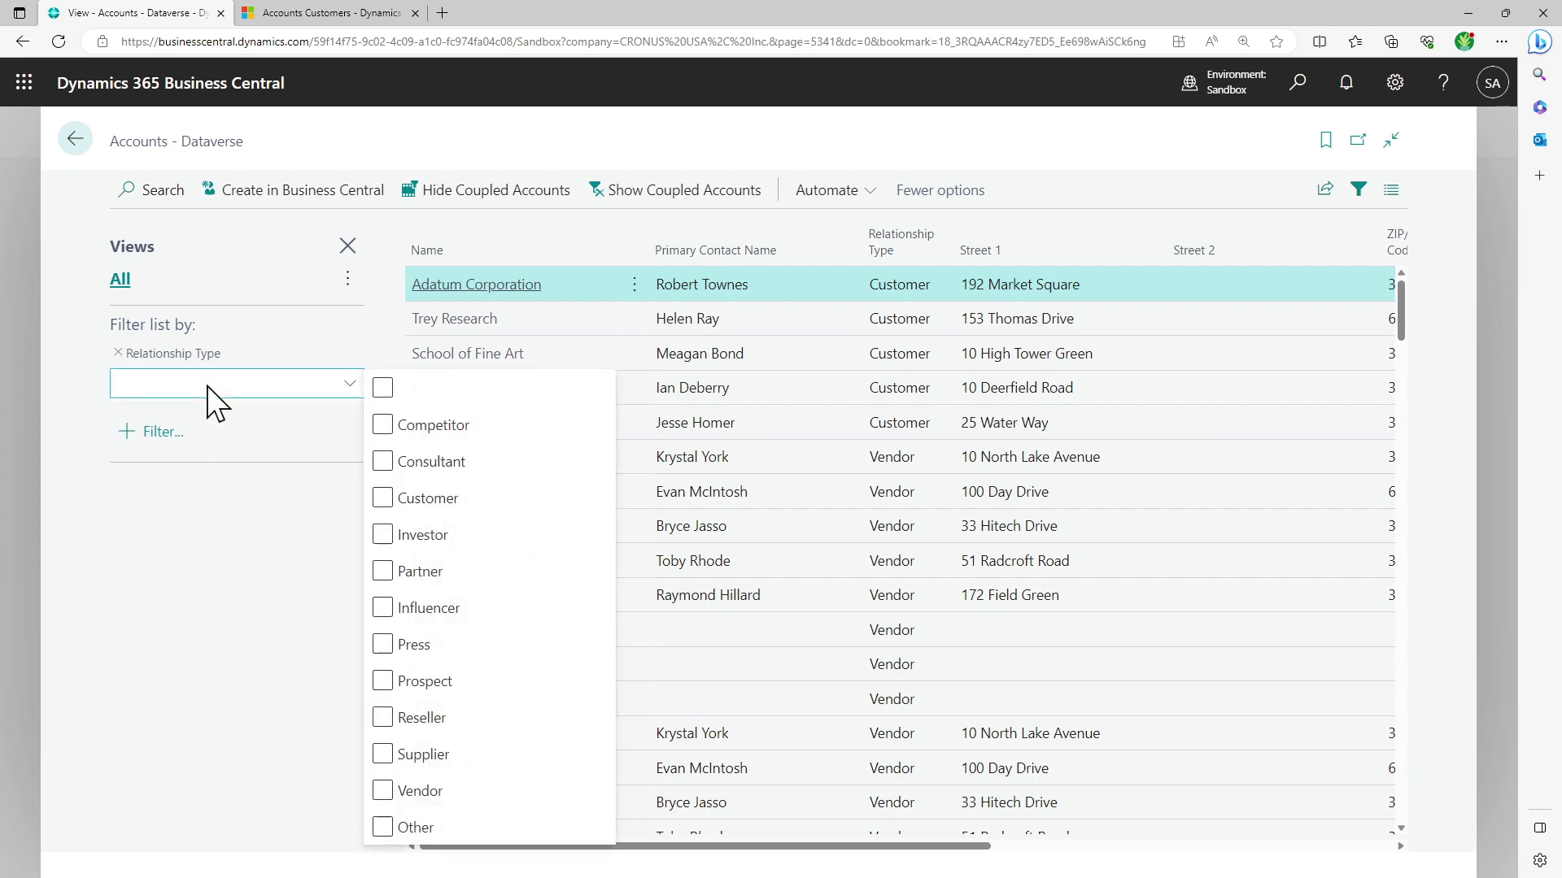
left_click(392, 791)
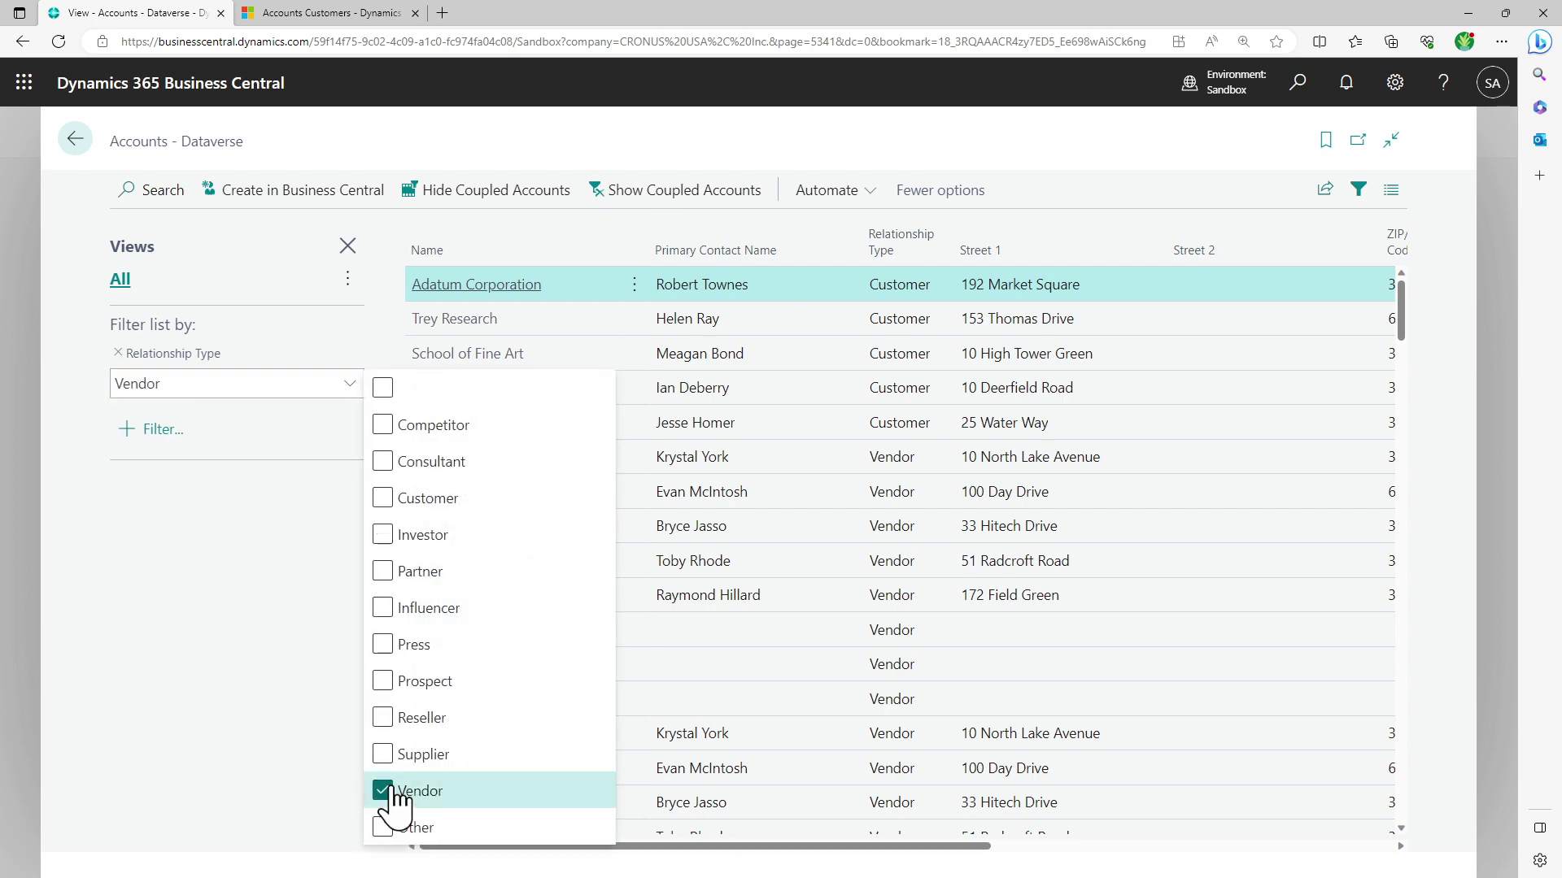
left_click(218, 553)
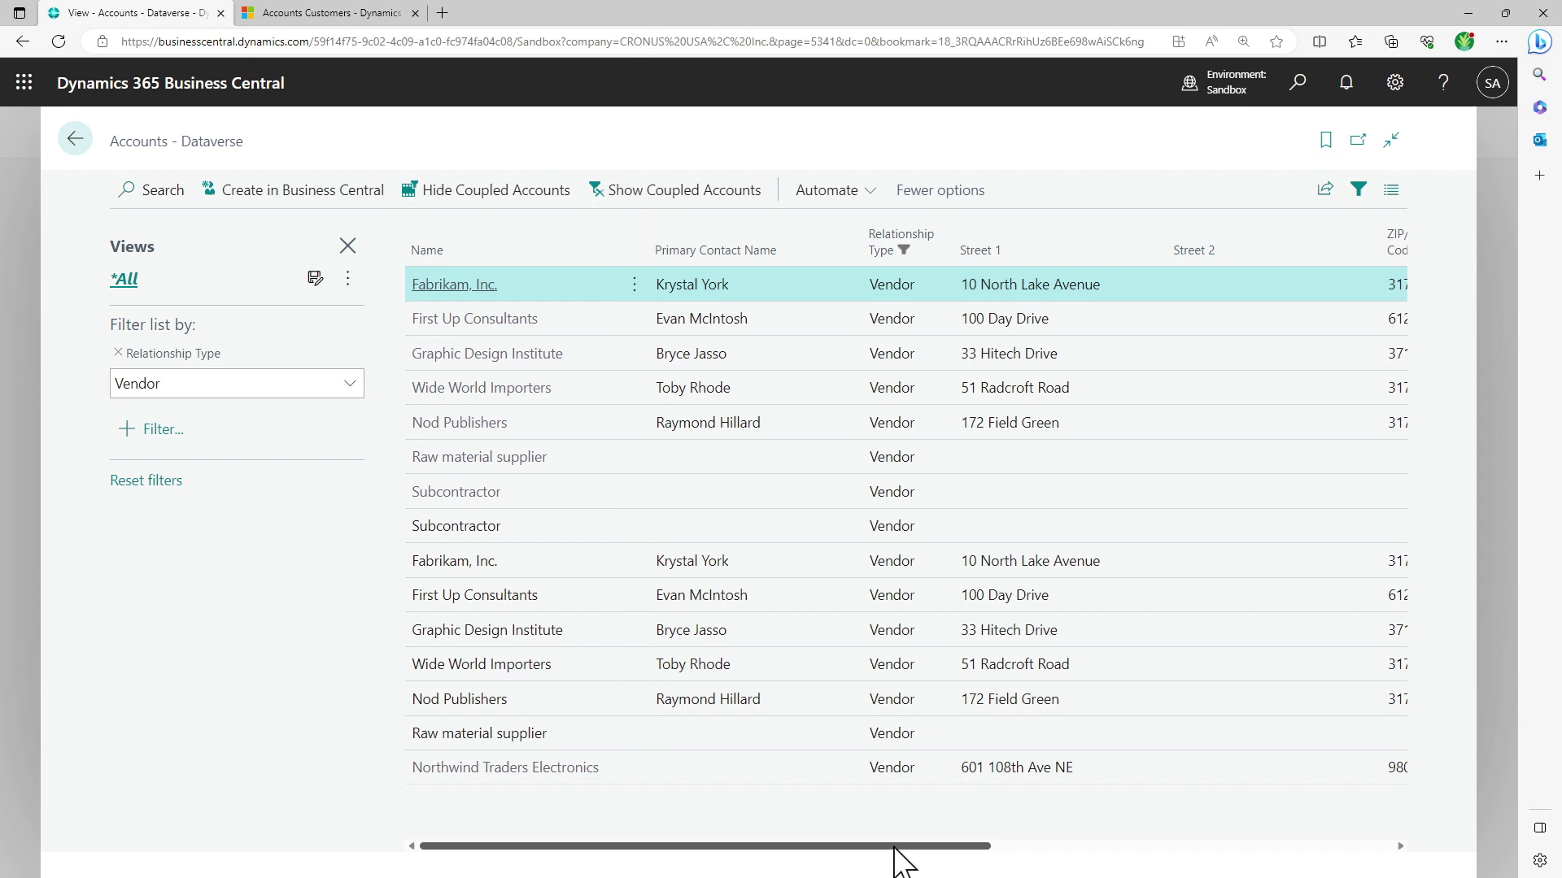
- Create a Business Central vendor from the uncoupled Fabrikam, Inc. account
left_click_drag(894, 846, 1309, 861)
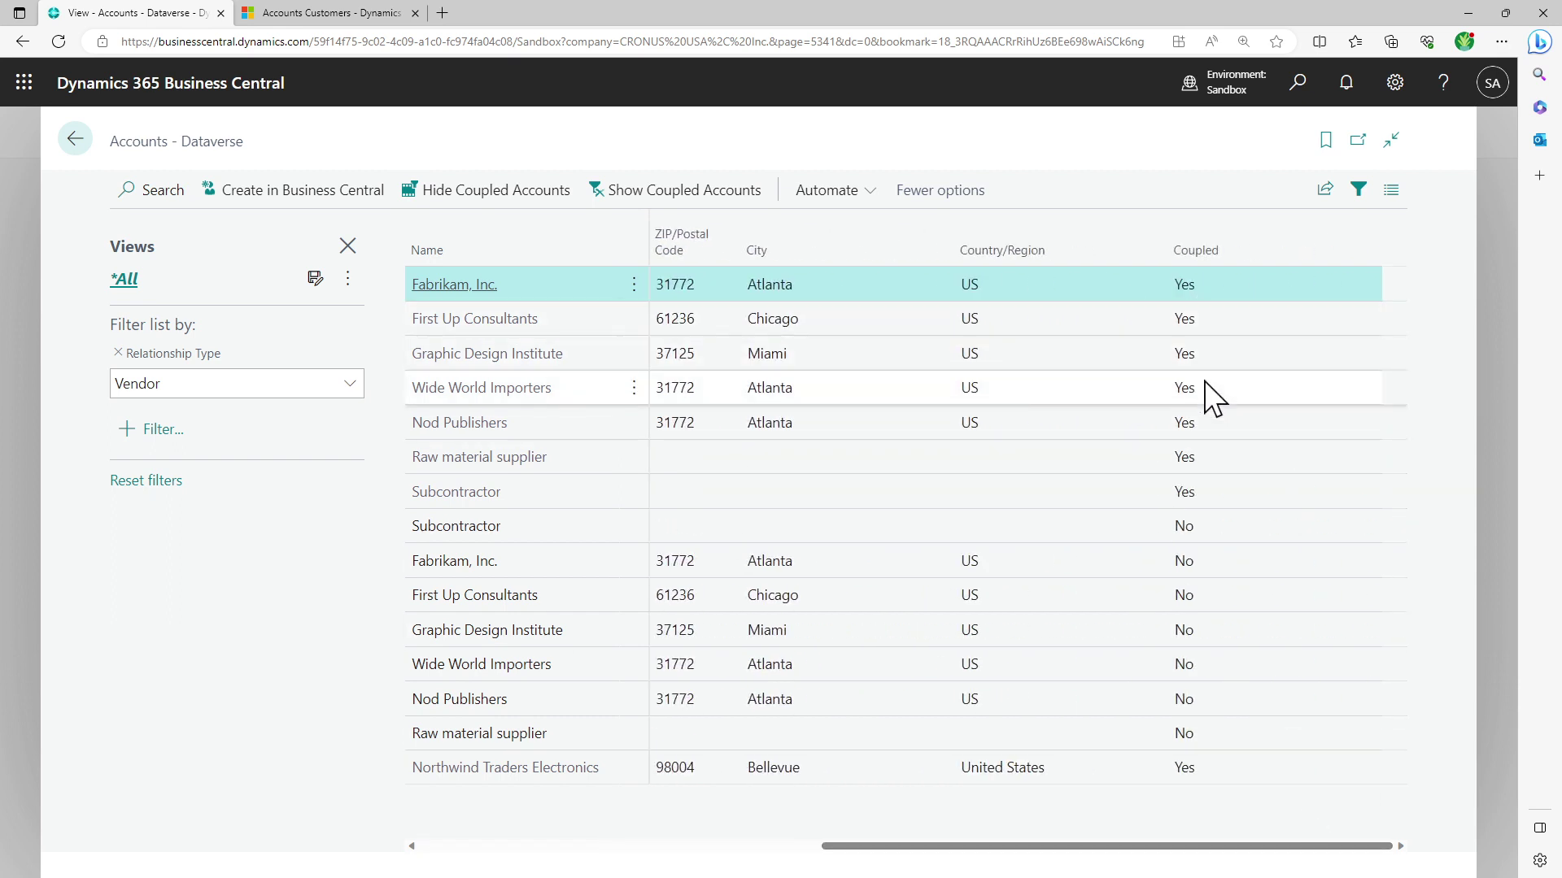
left_click(1142, 527)
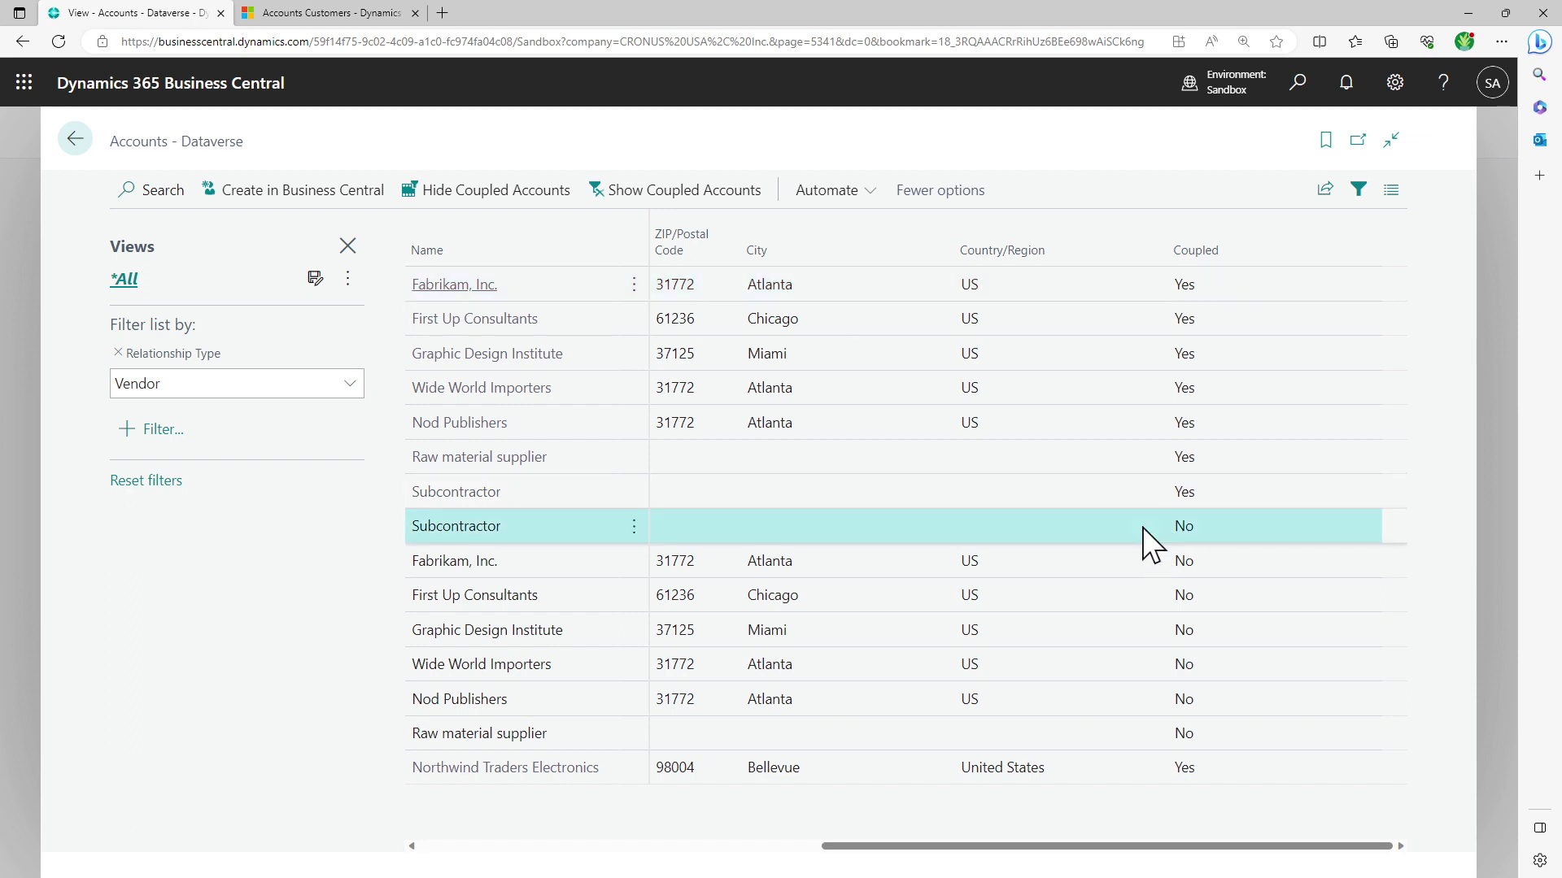
left_click(1050, 574)
left_click(769, 847)
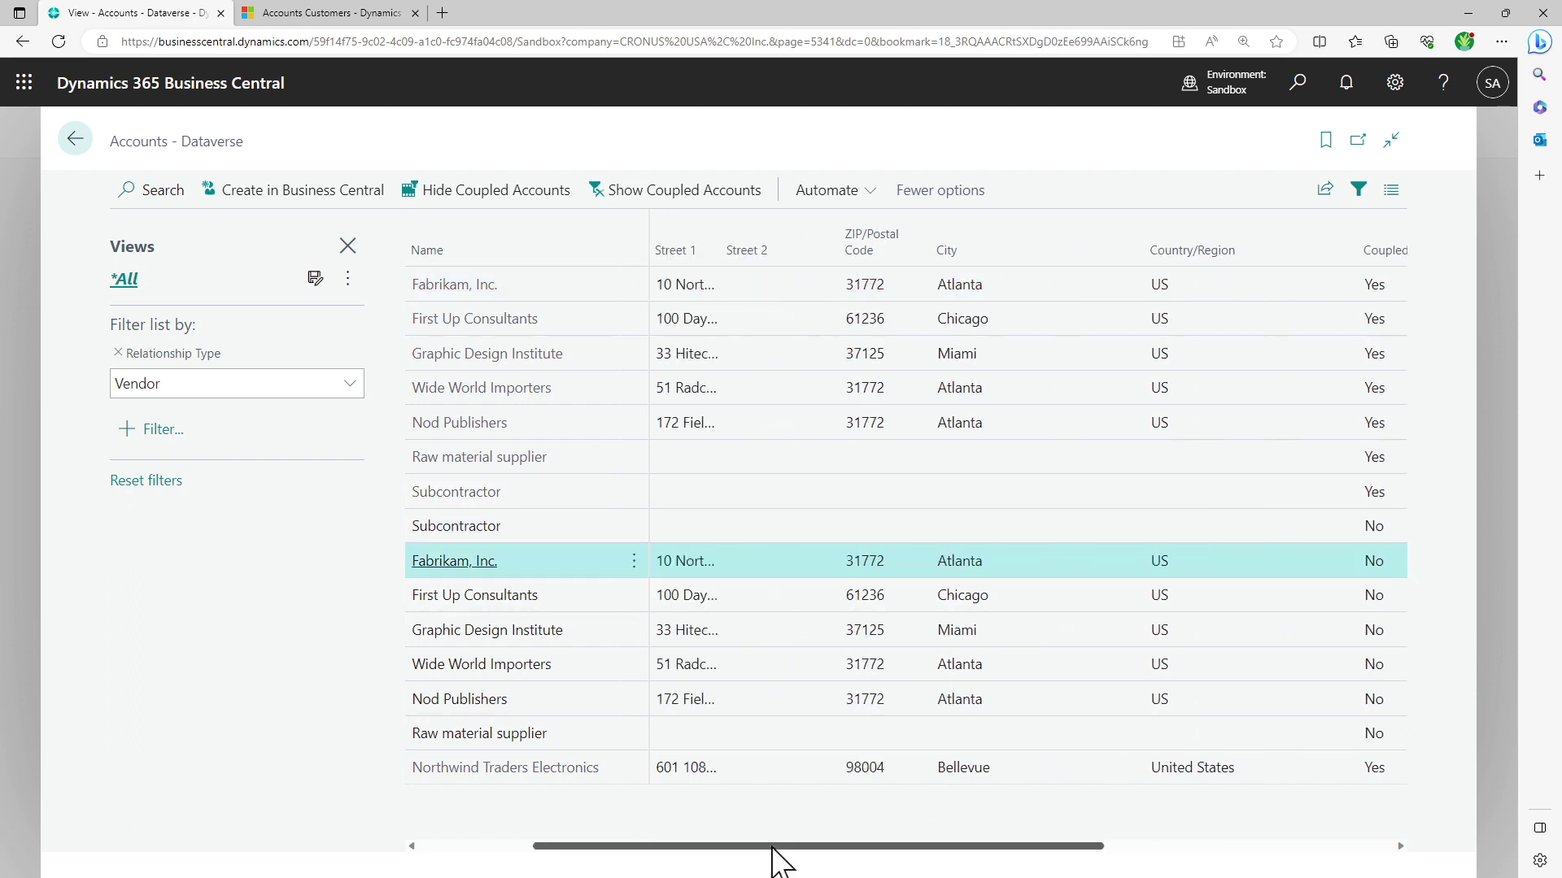
left_click(275, 200)
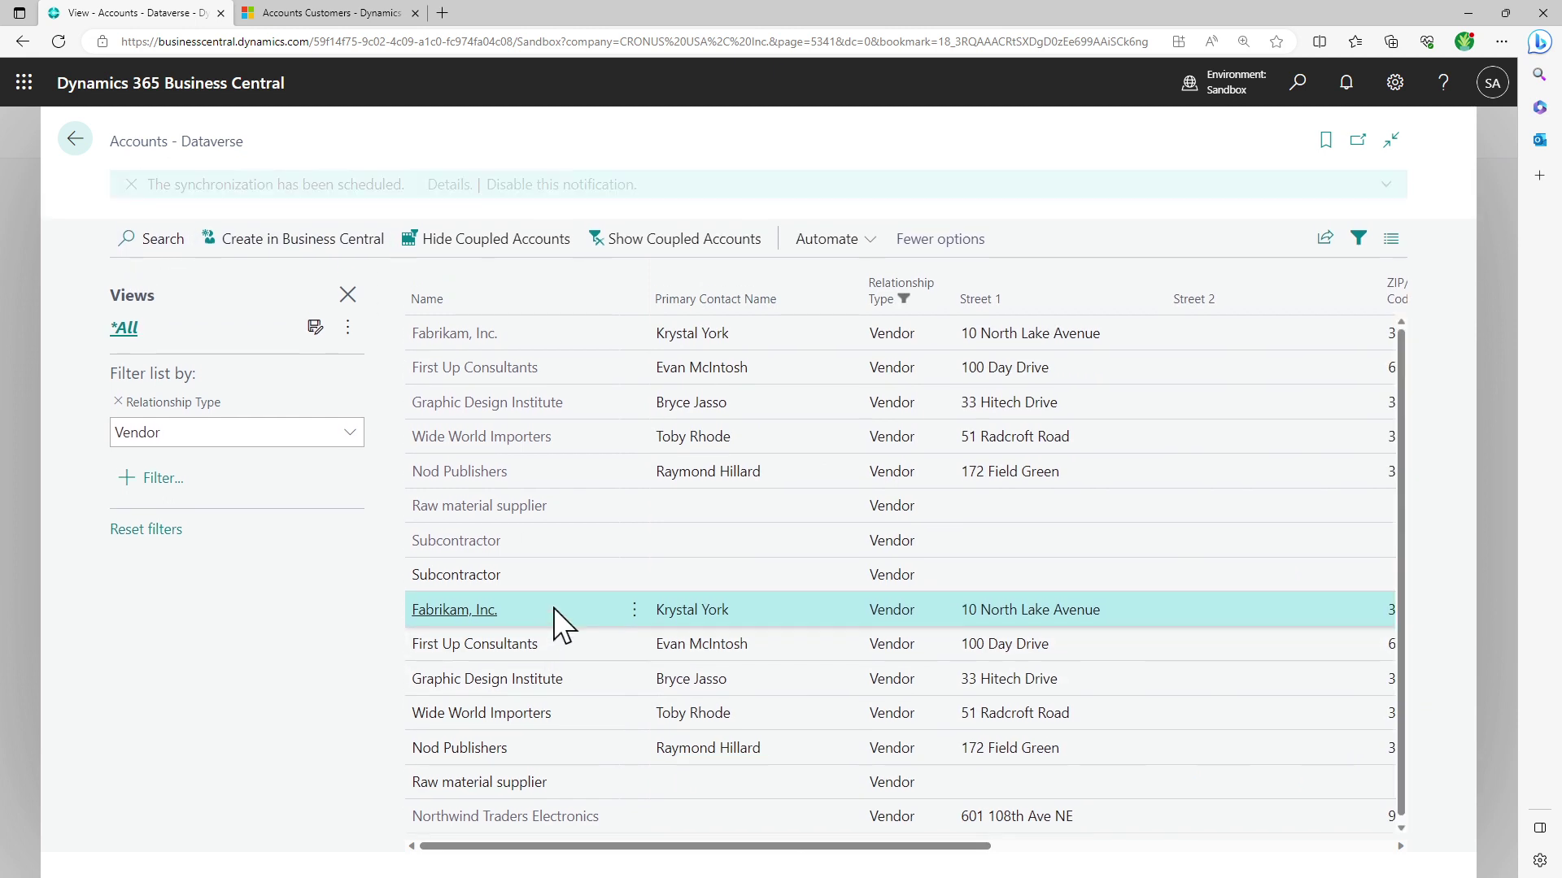
- Create Business Central vendors from the uncoupled Raw material supplier and Subcontractor accounts
left_click(548, 647)
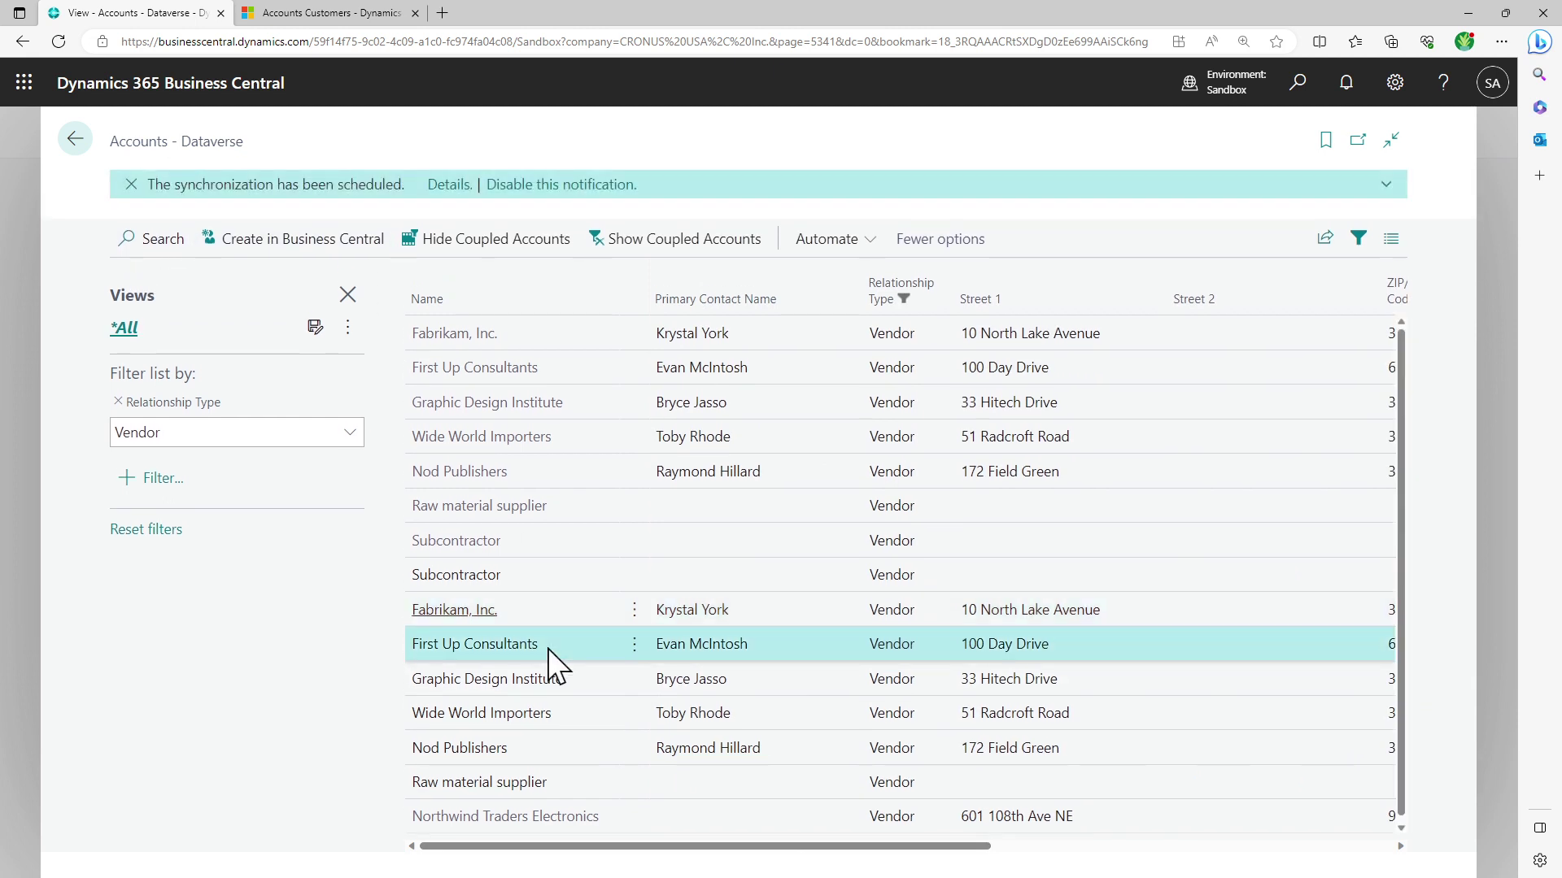
left_click(574, 680)
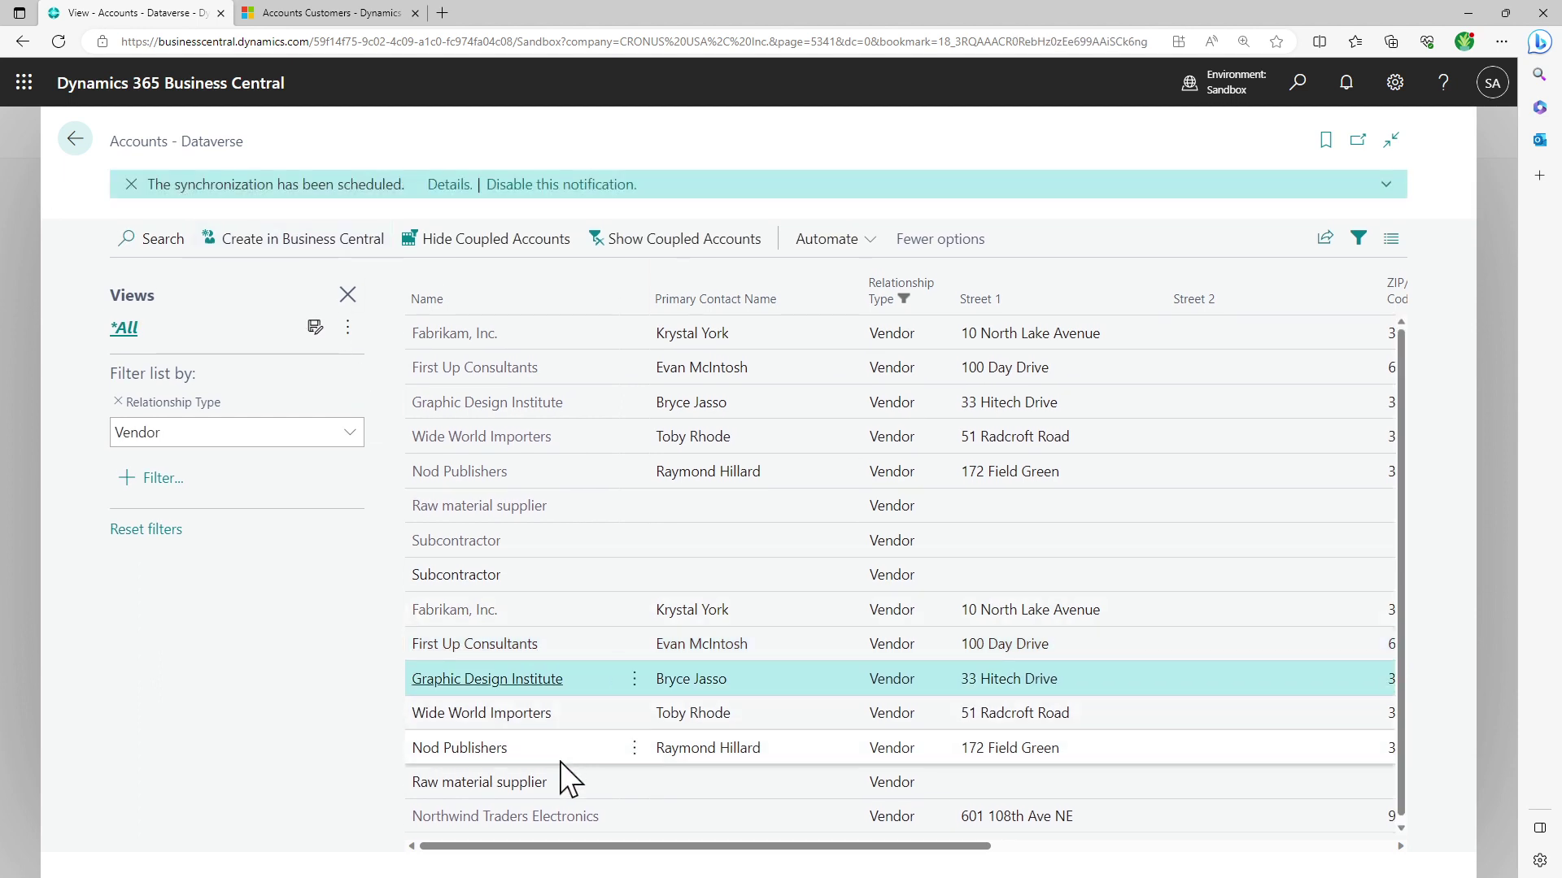
left_click(572, 712)
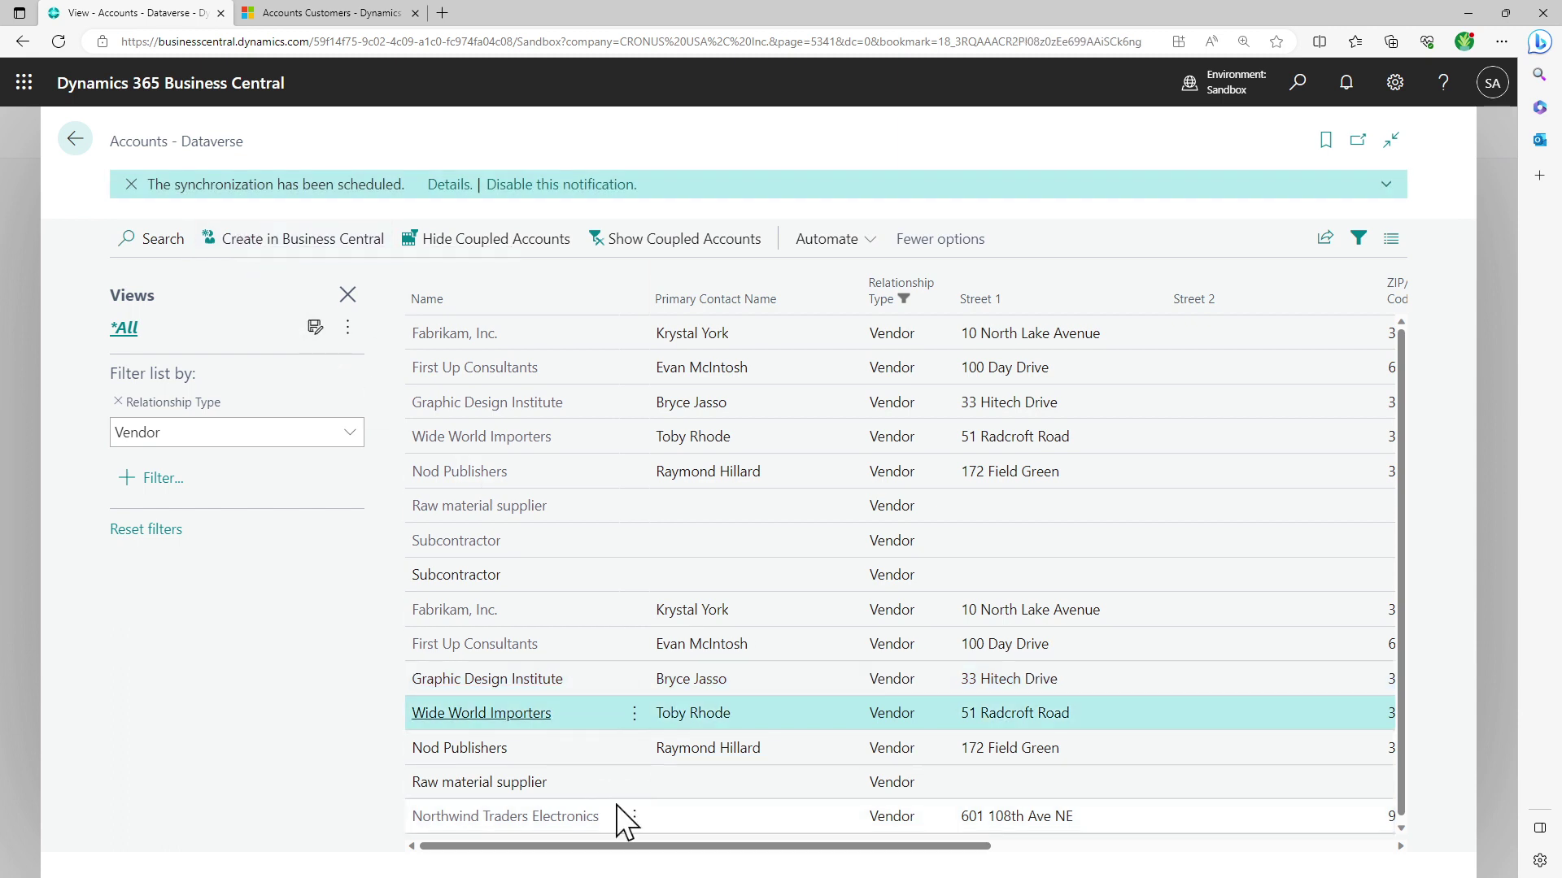
left_click(522, 745)
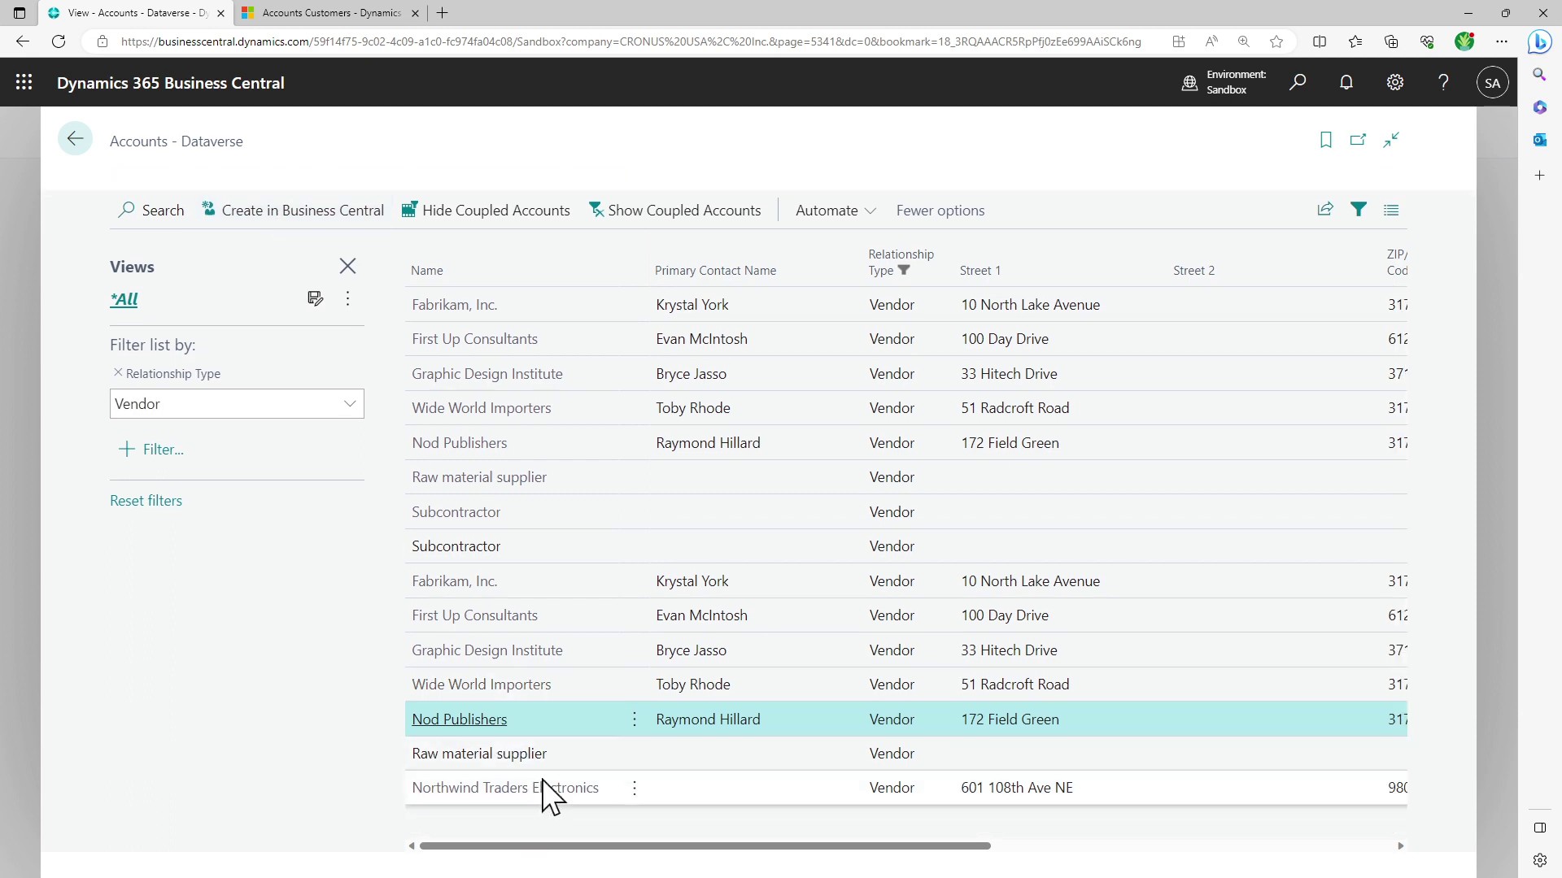
left_click(547, 782)
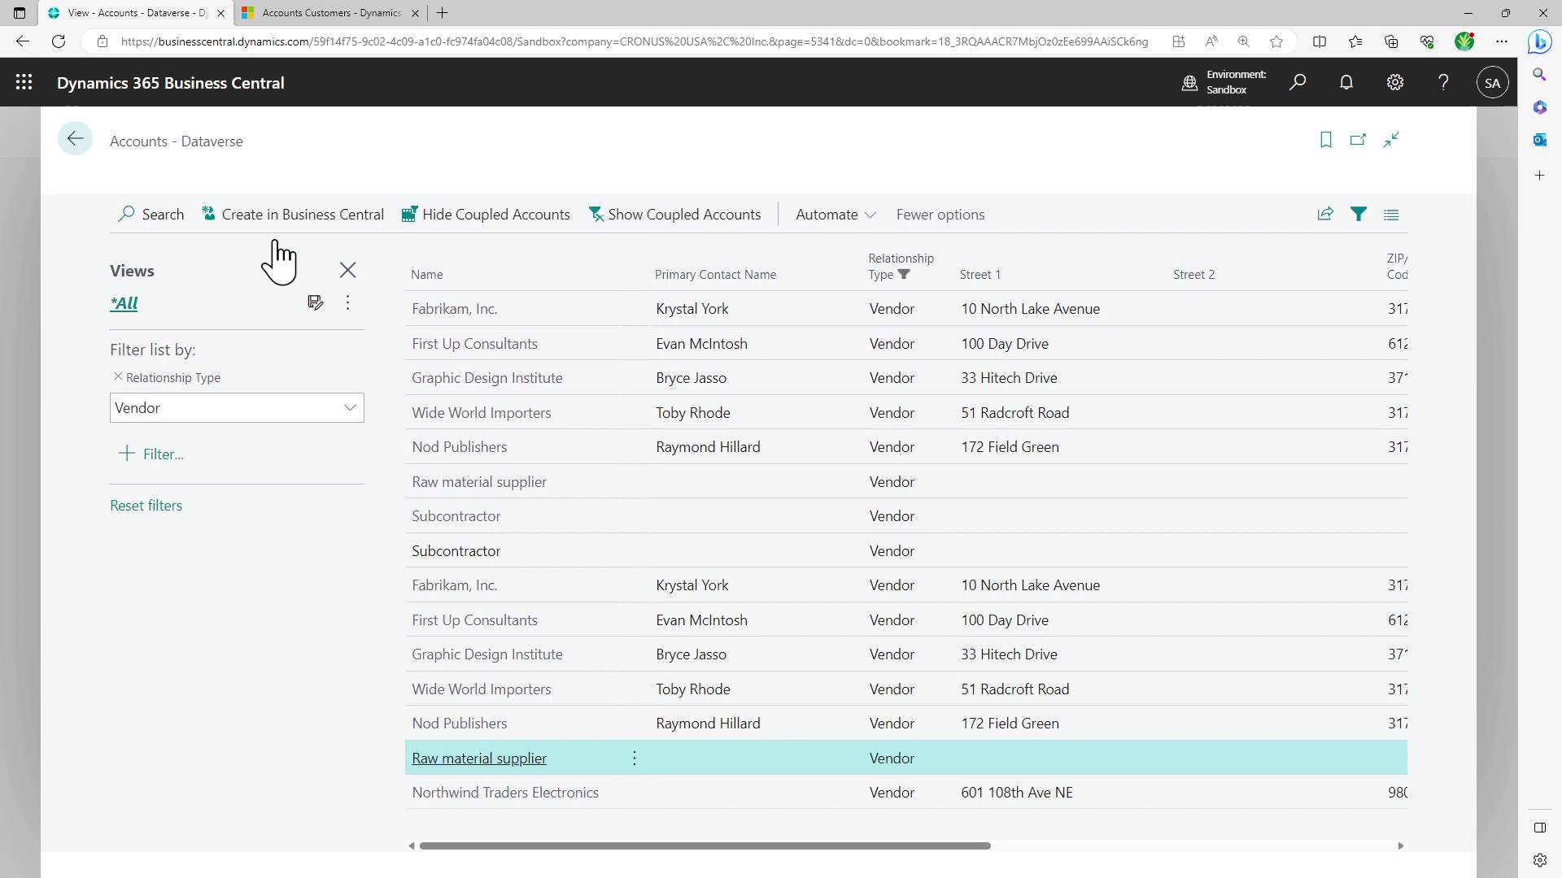
left_click(1035, 846)
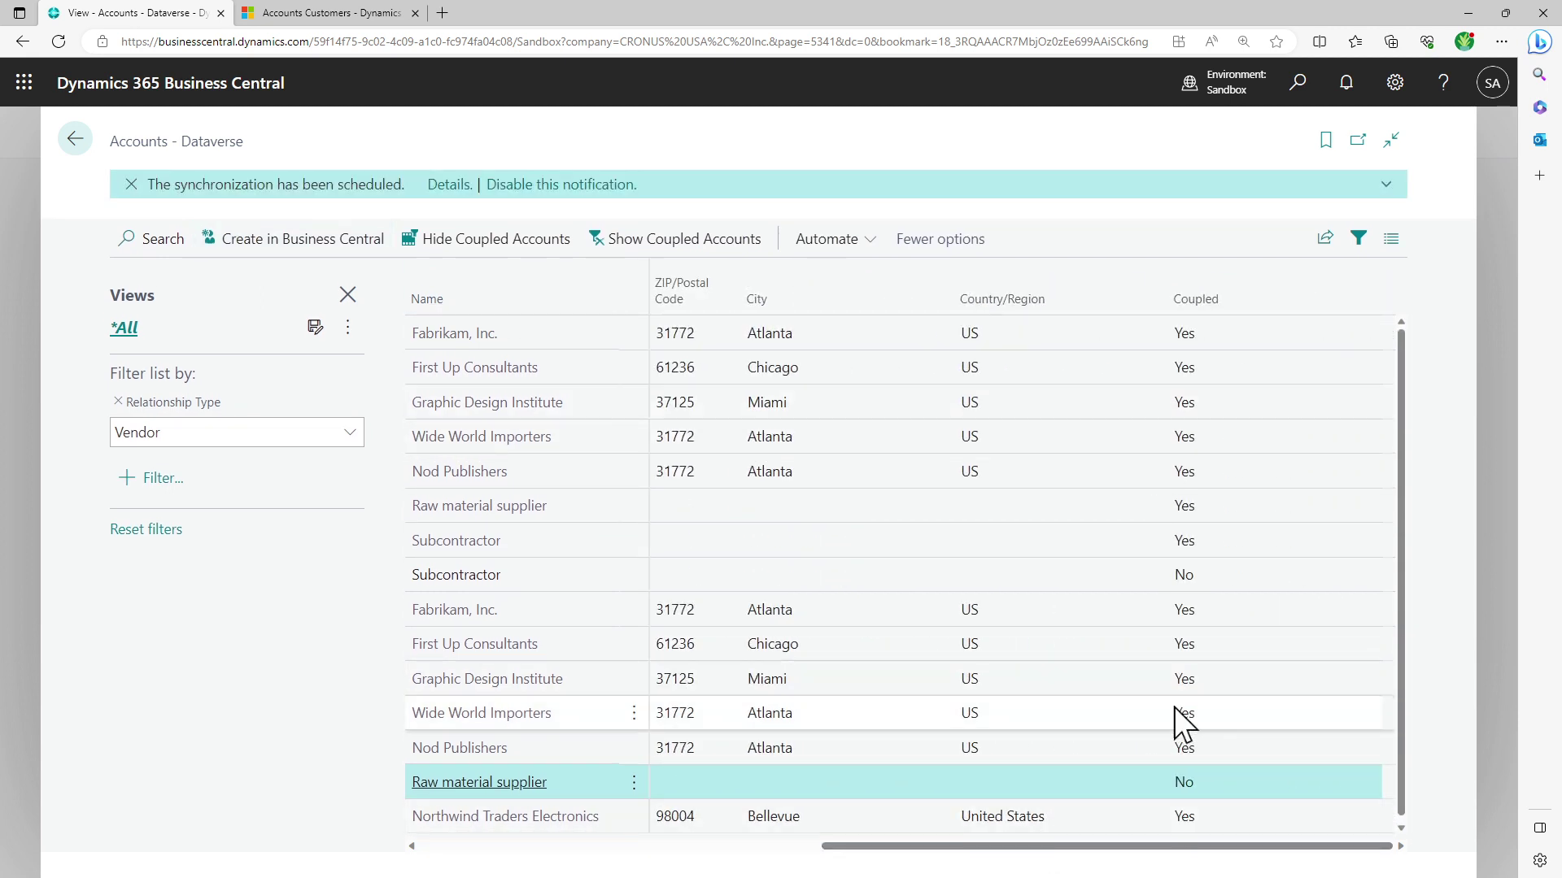
left_click(1132, 579)
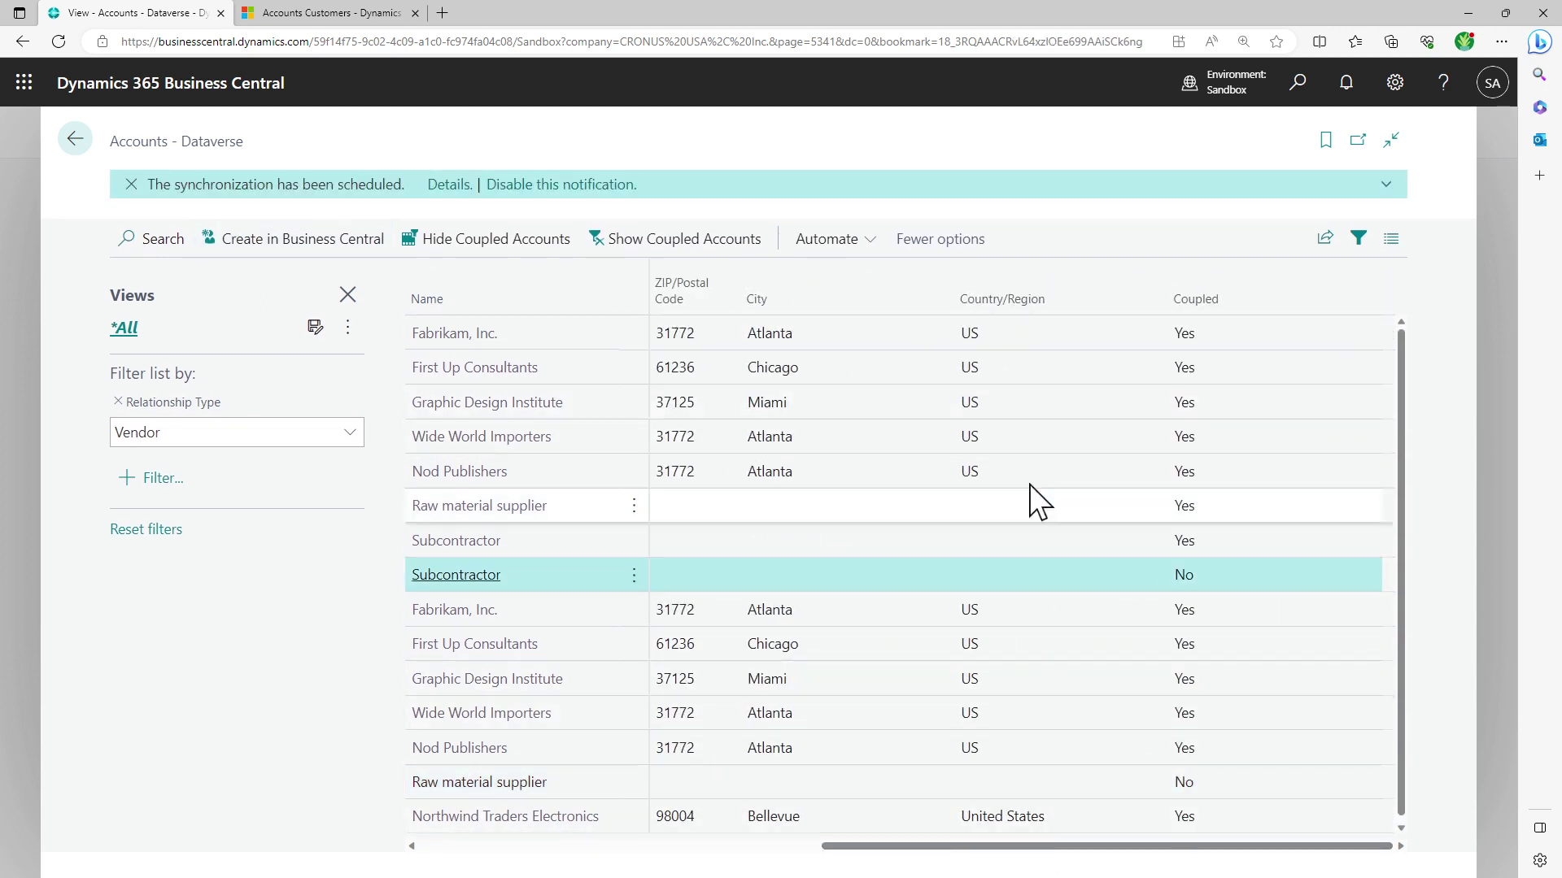
left_click(296, 239)
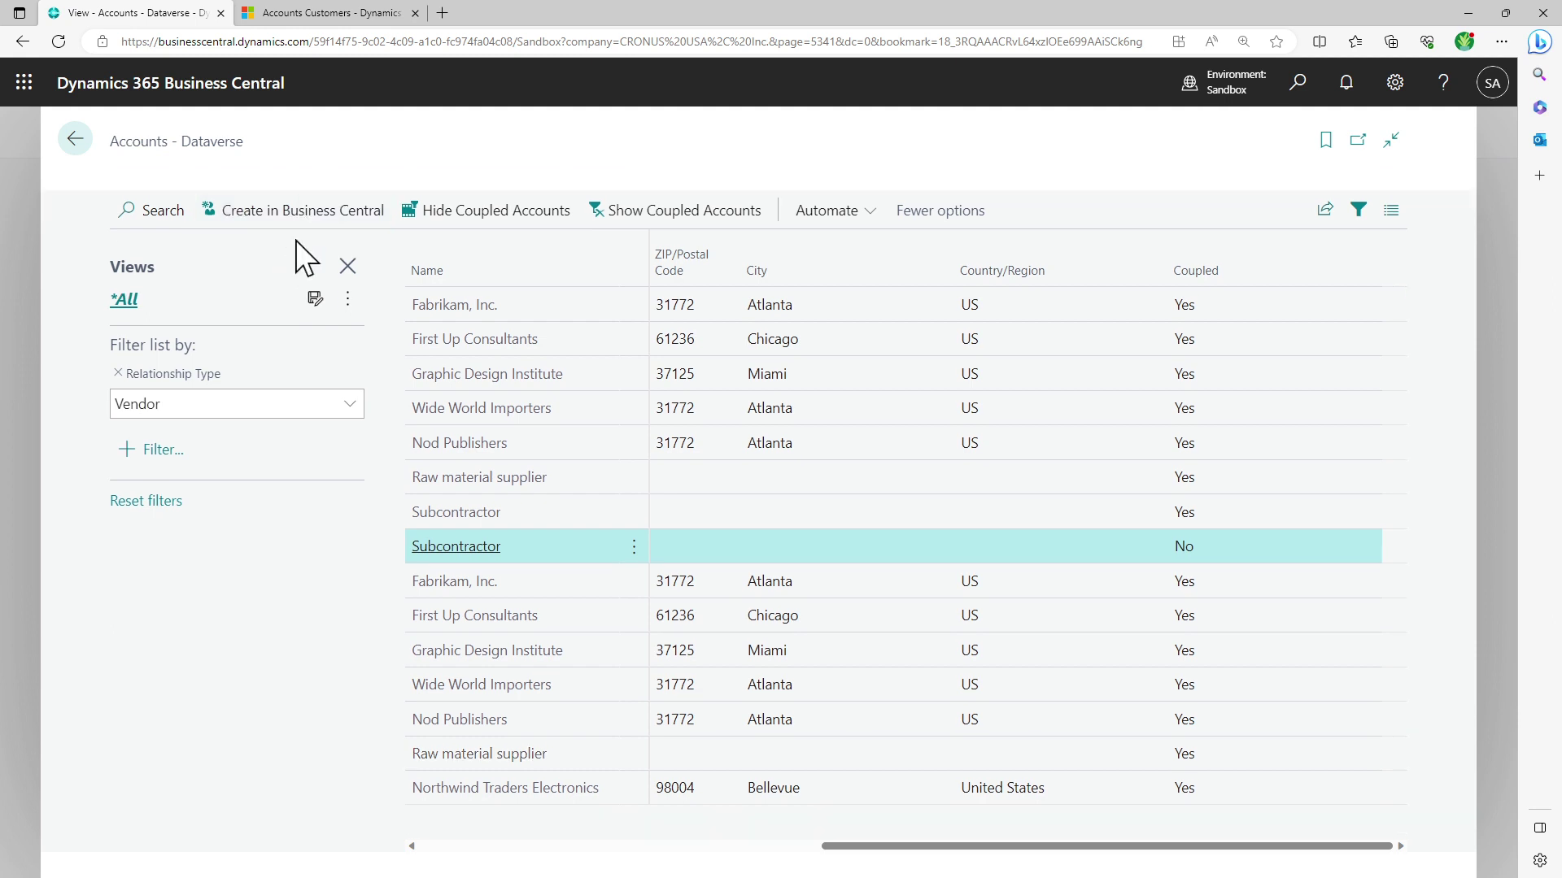
left_click(81, 148)
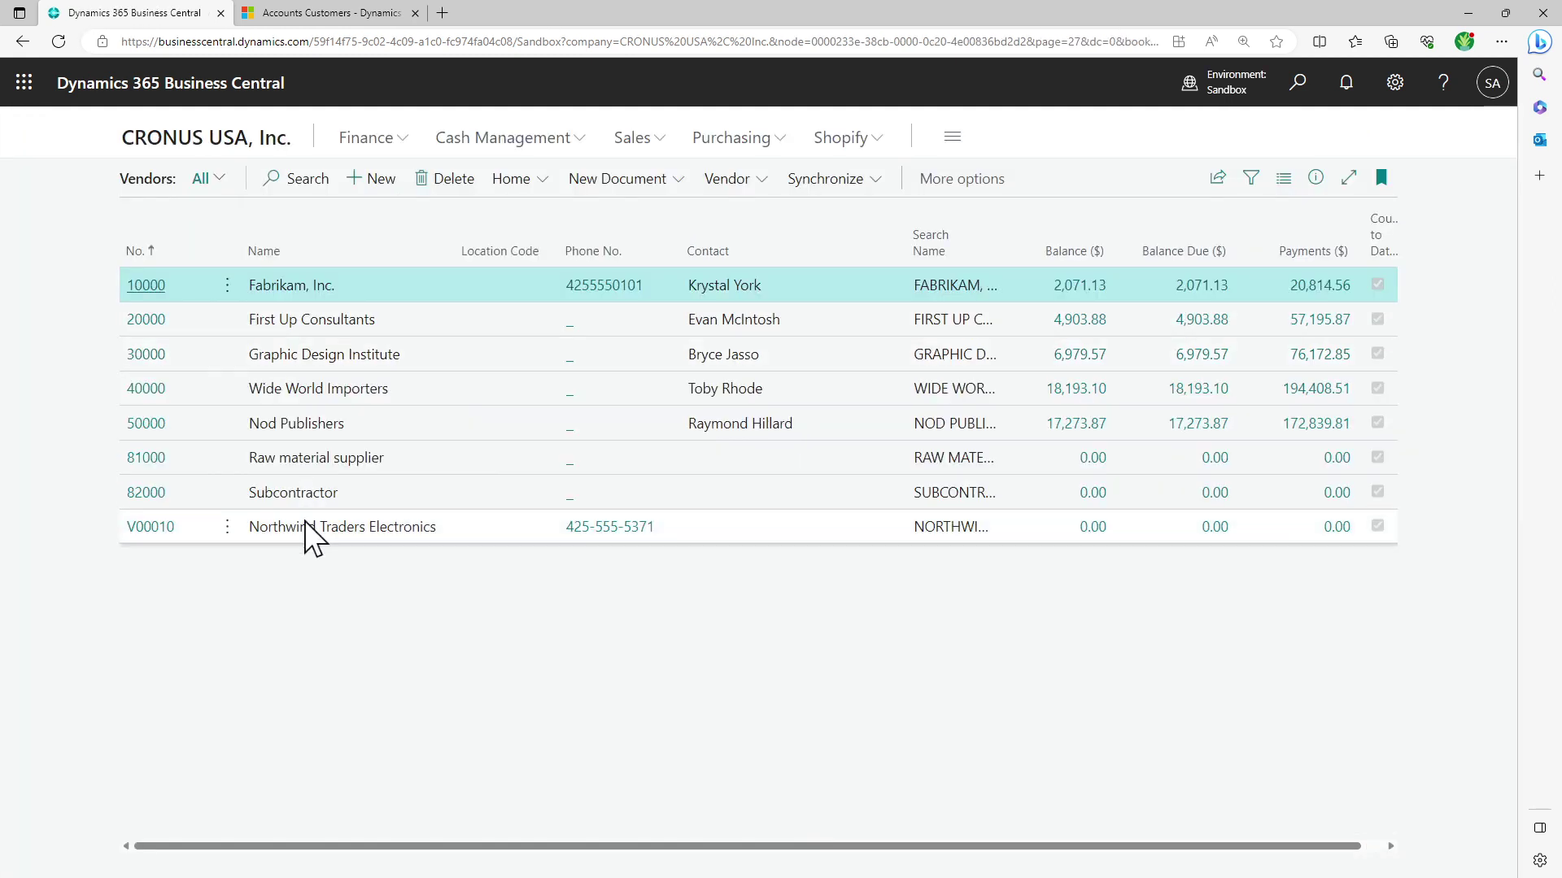
- From the home page, open the Vendors list and the V00080 Subcontractor vendor card, dismissing the tip
left_click(195, 140)
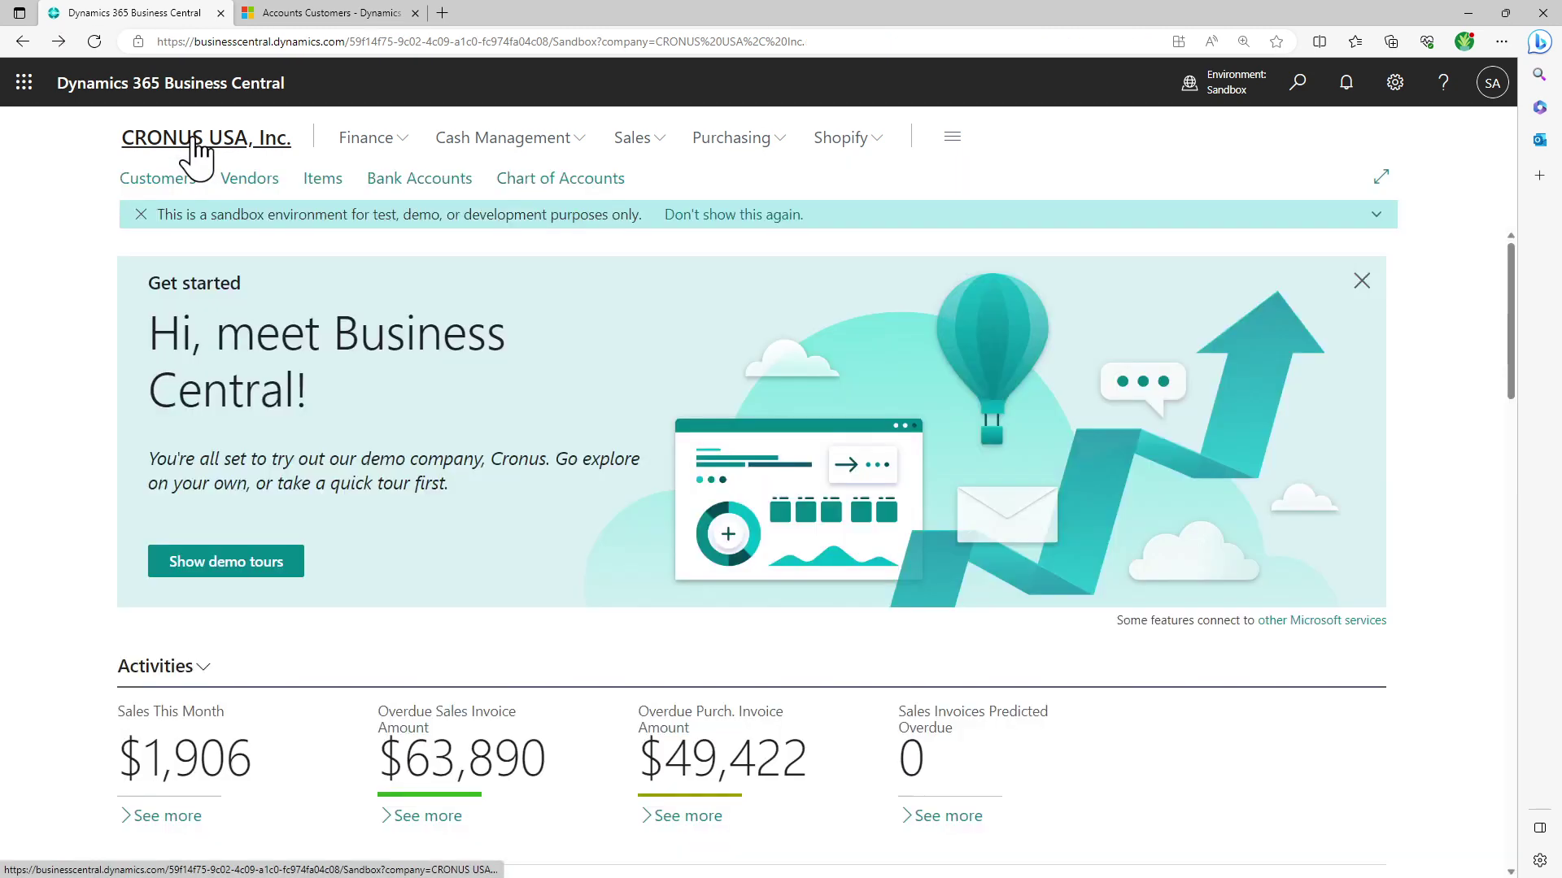
left_click(257, 181)
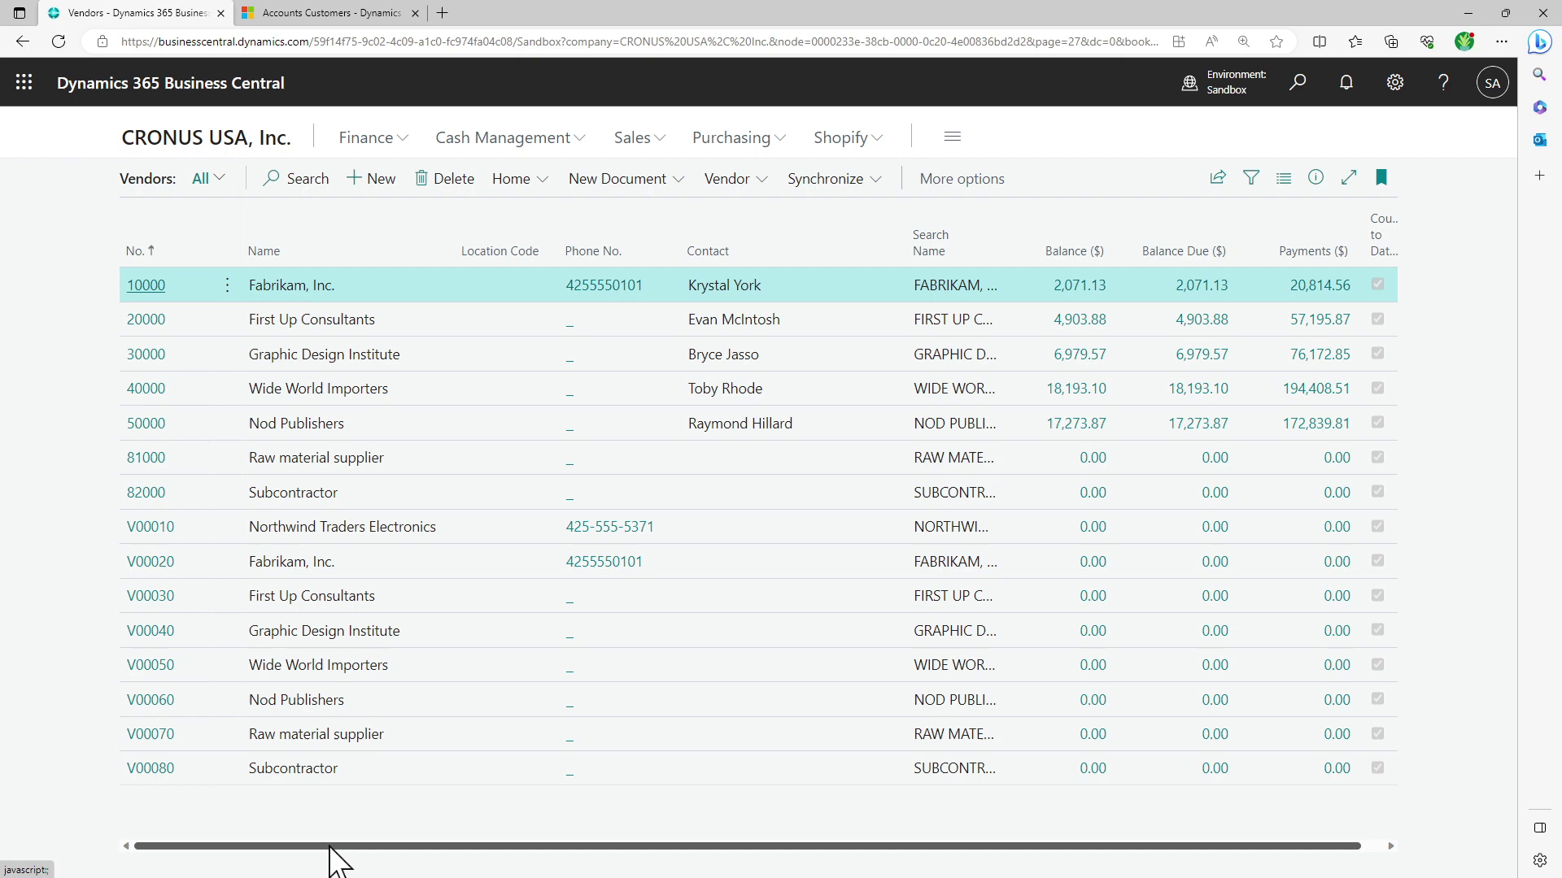
scroll(356, 857, "right", 3)
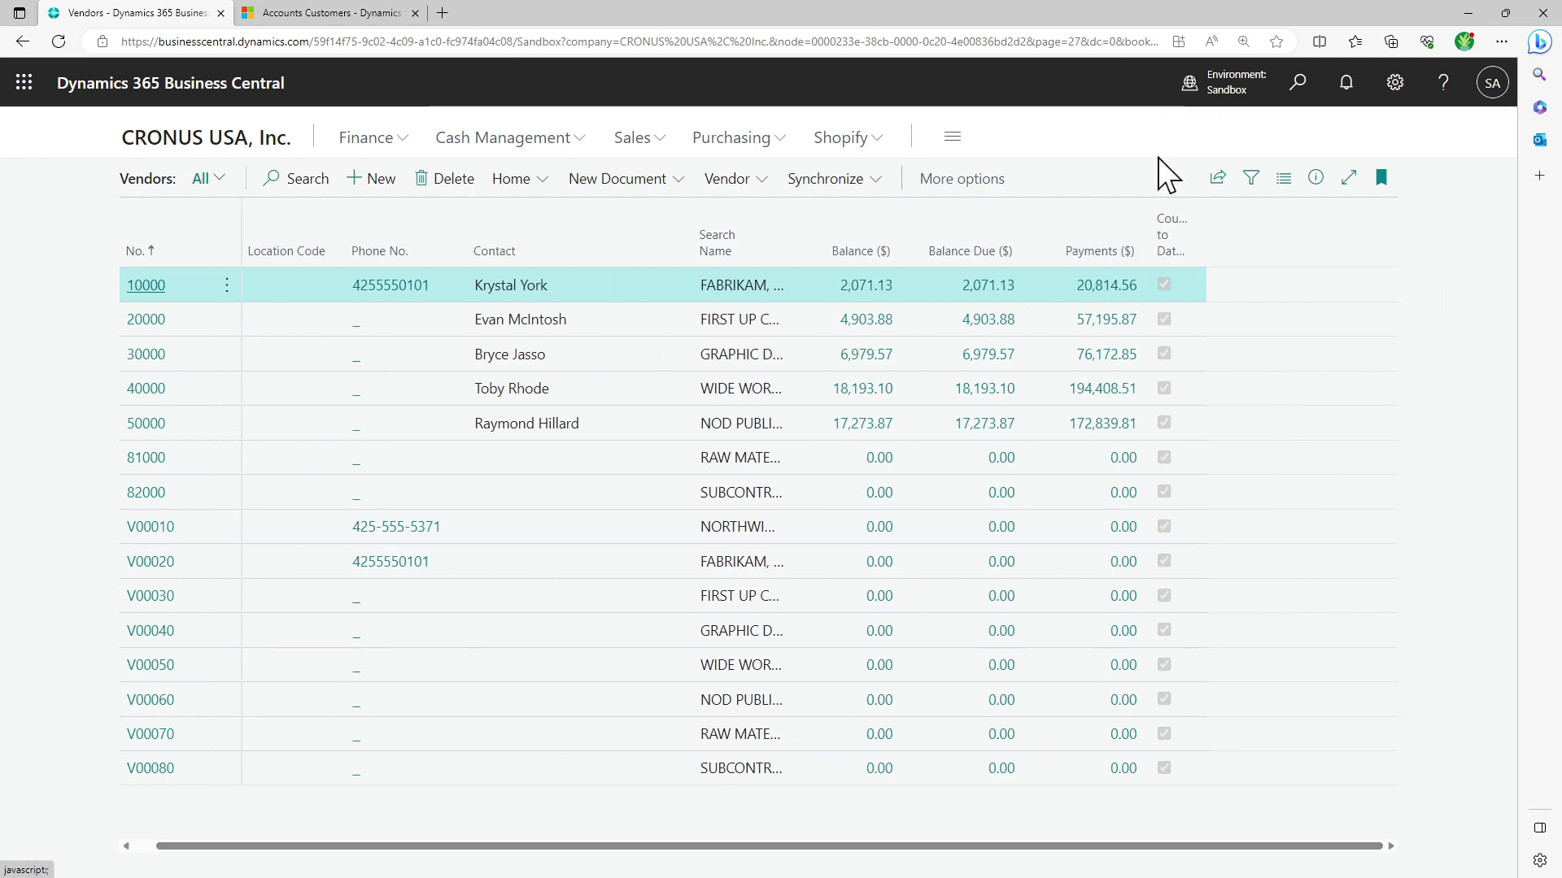
scroll(1202, 846, "left", 3)
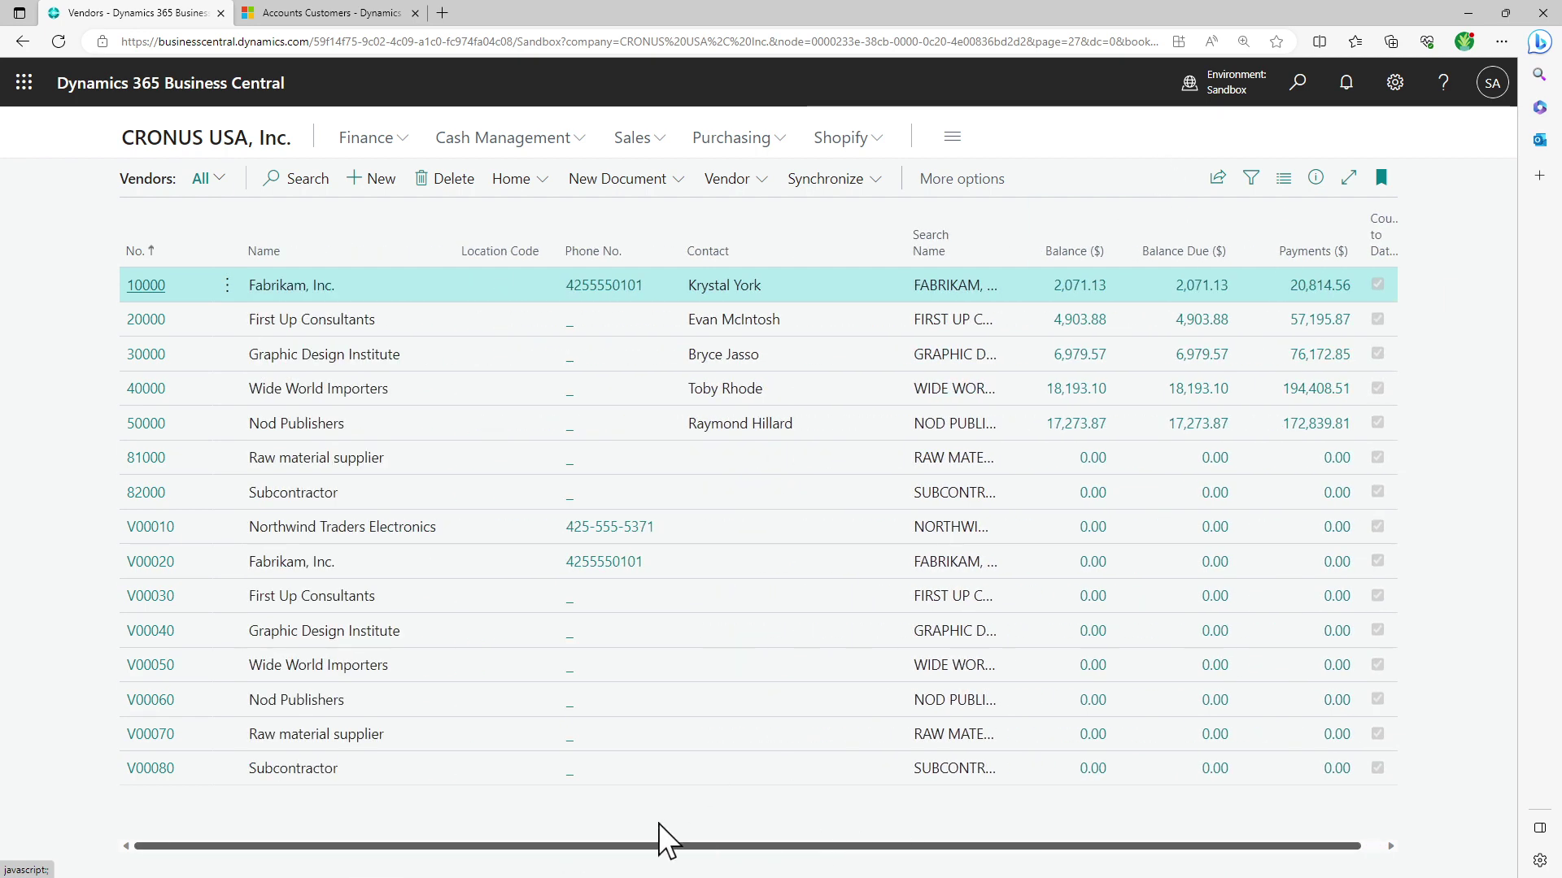
left_click(136, 779)
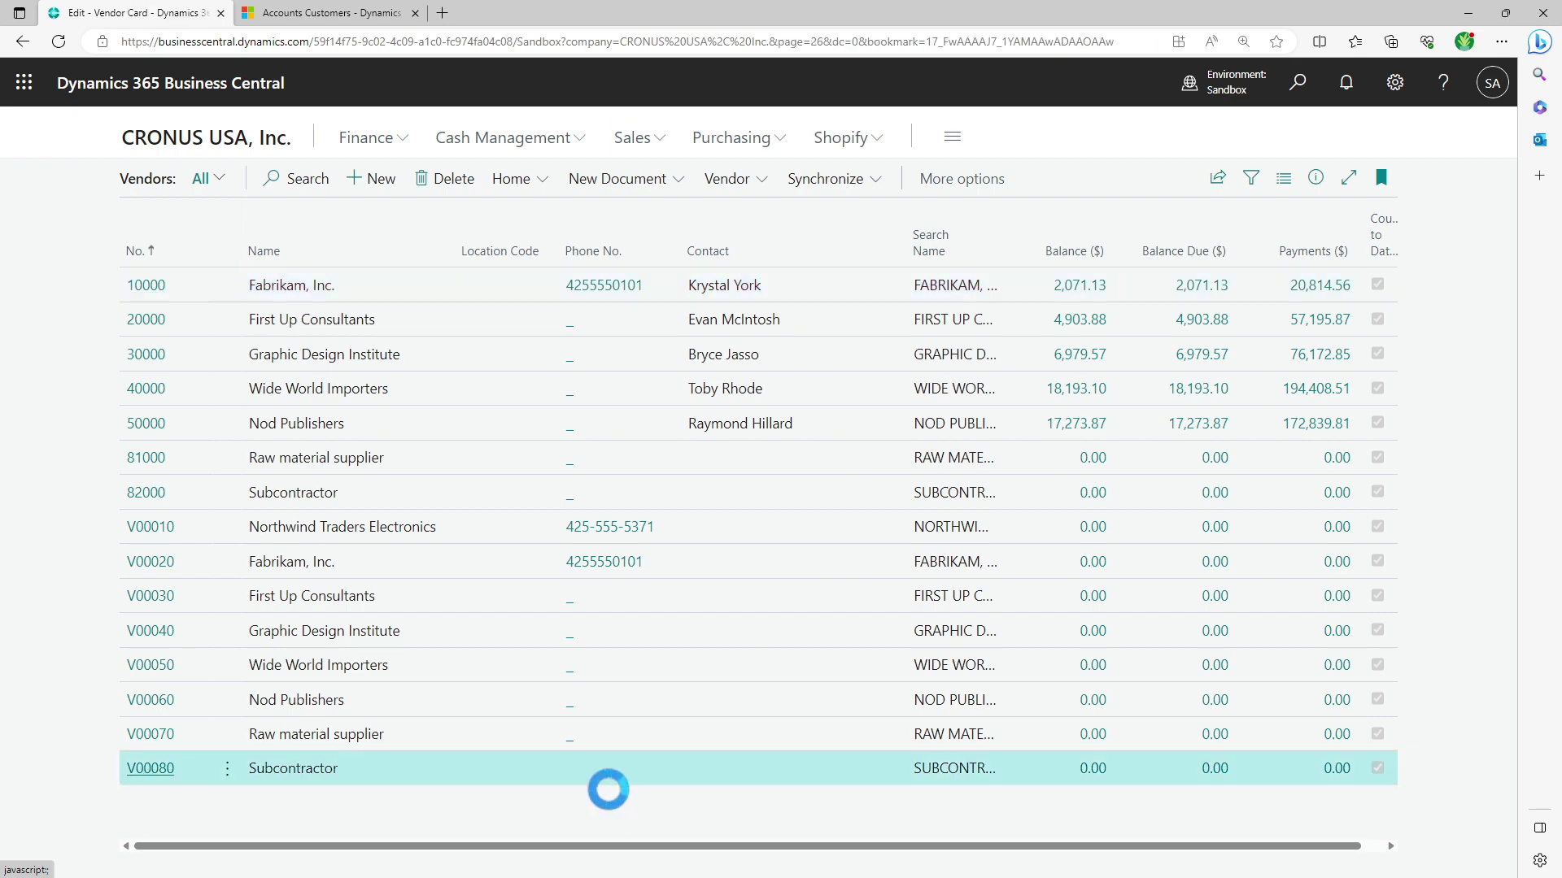
scroll(546, 759, "down", 3)
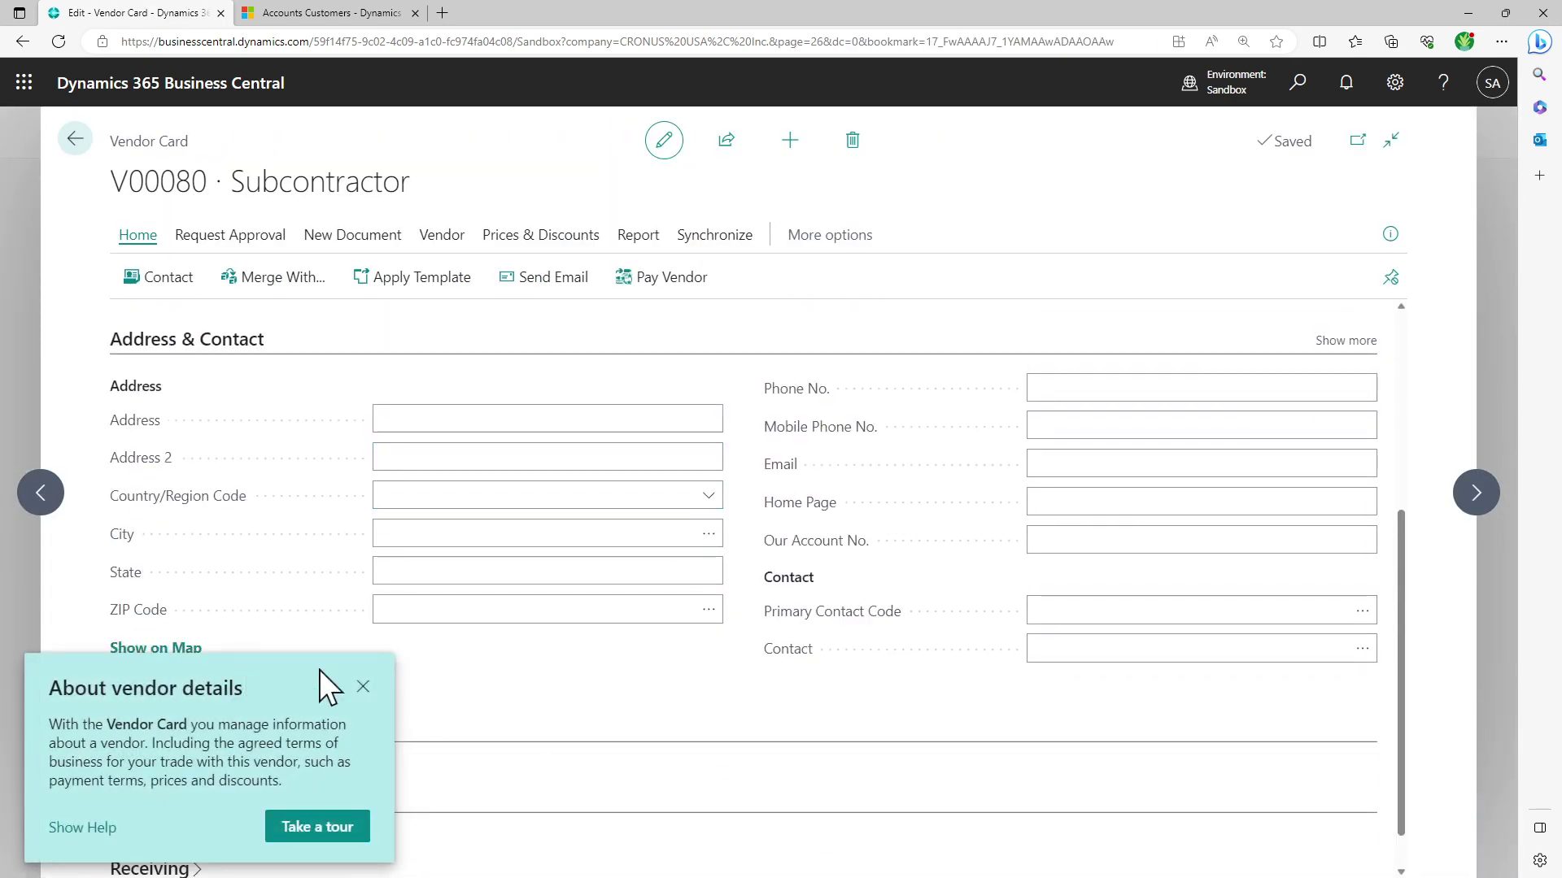
left_click(363, 687)
scroll(453, 602, "down", 4)
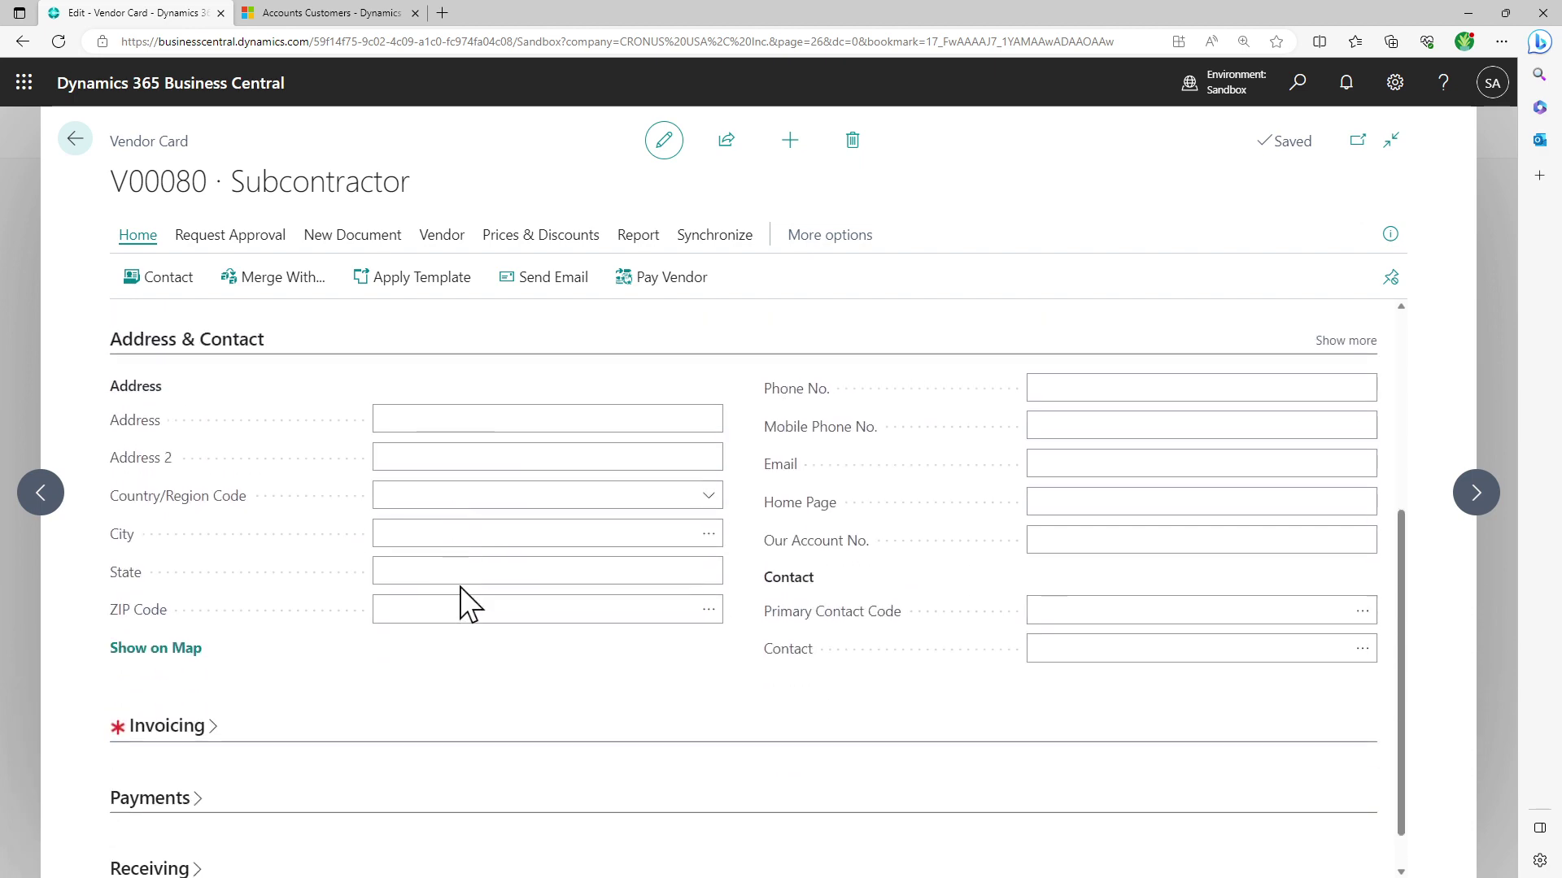
- Enter 2312-513 as the vendor's Phone No. and save it
left_click(1055, 387)
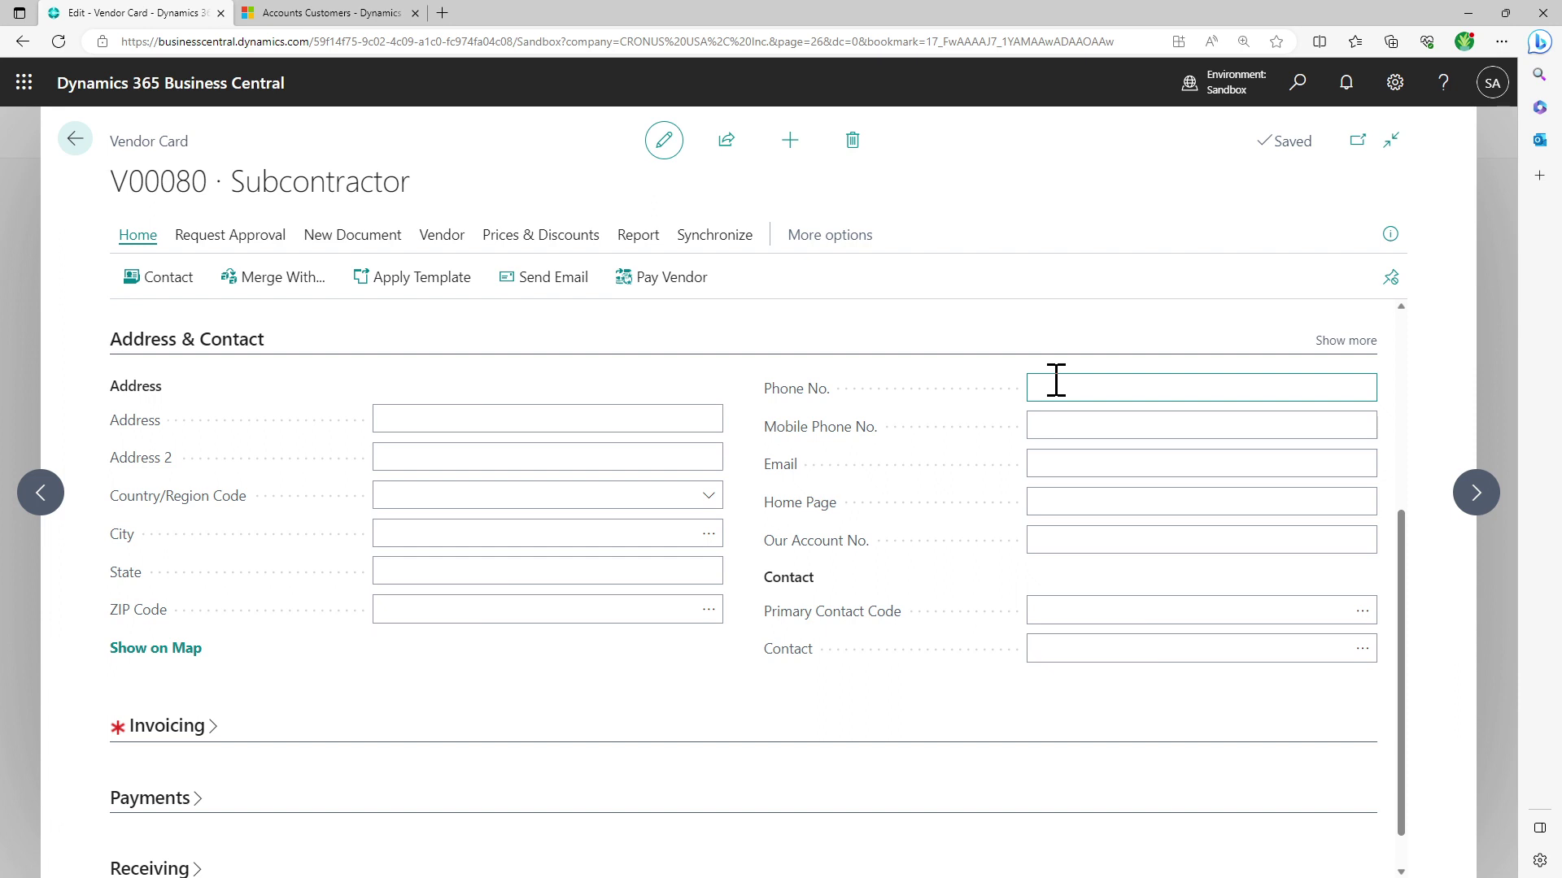
type("2312-513")
key("Tab")
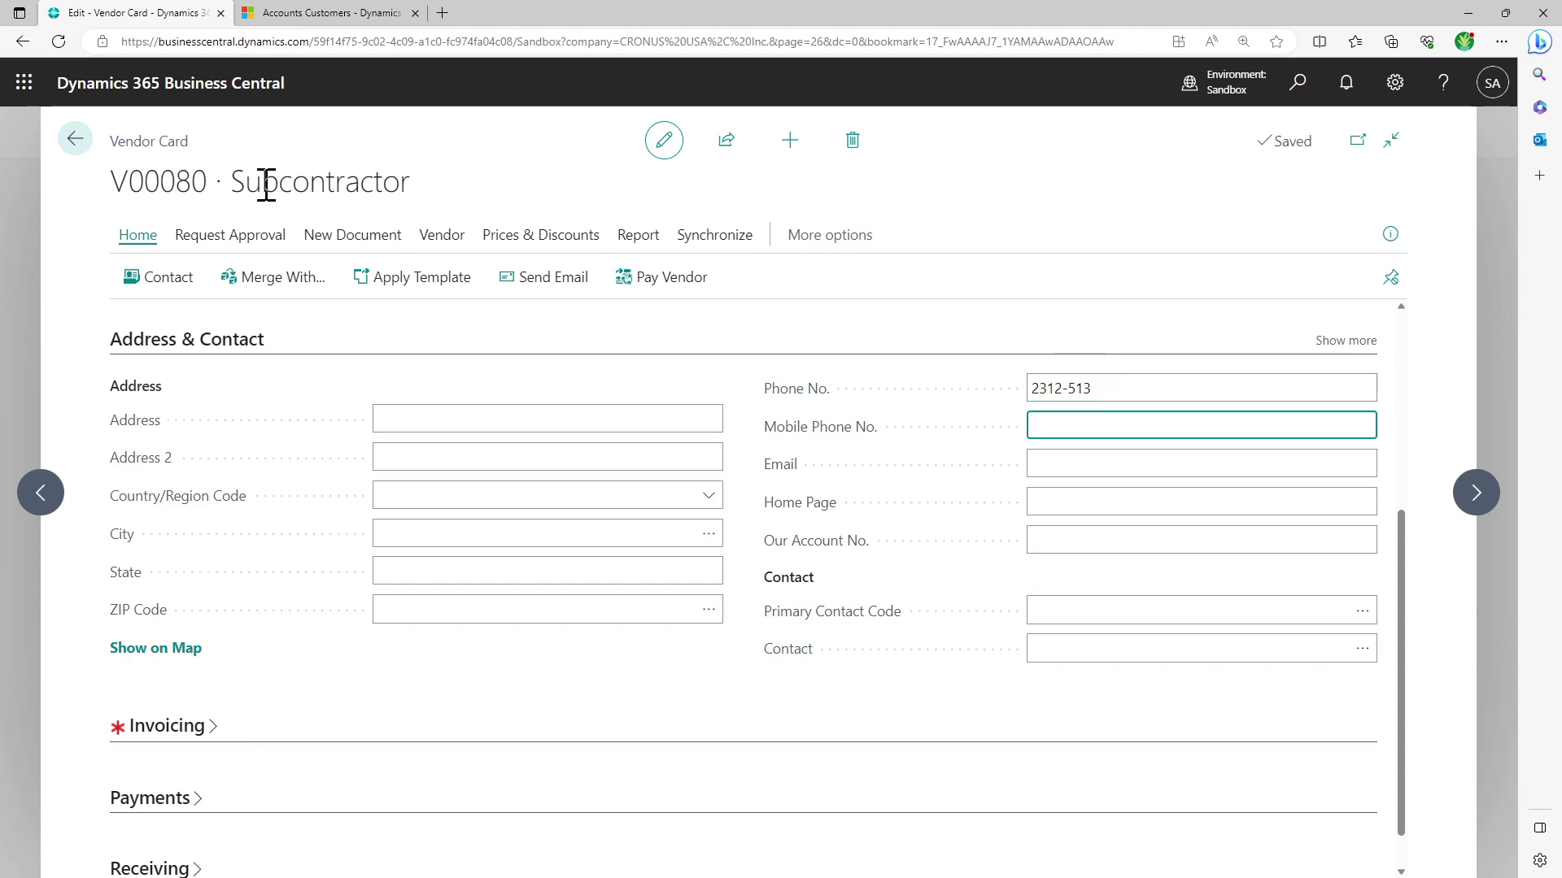
scroll(645, 546, "up", 4)
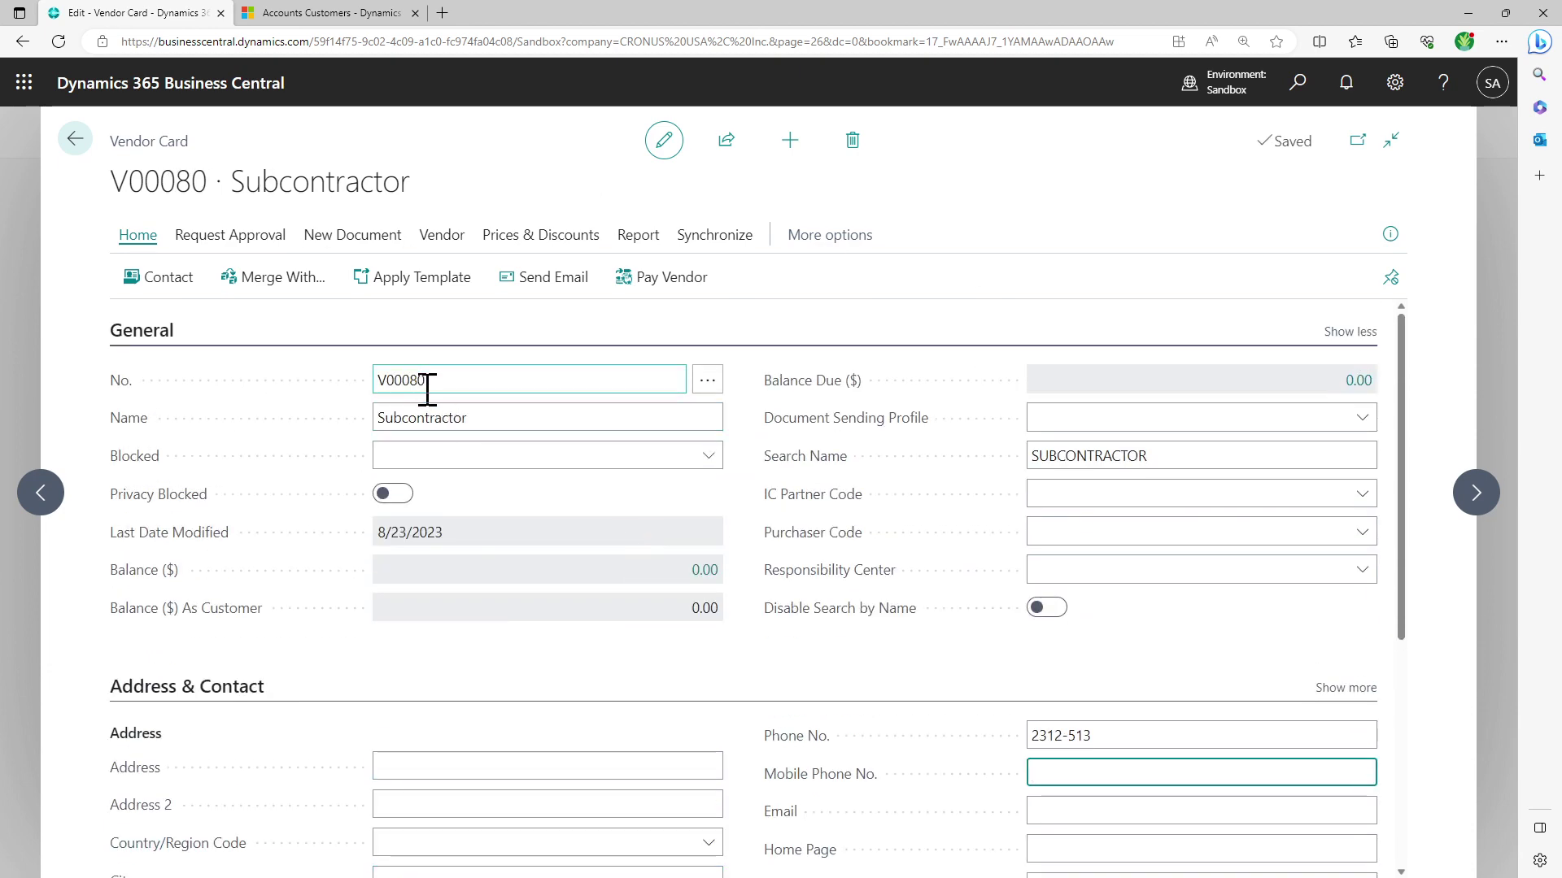
- Close the vendor card, then show the Vendors view of accounts in Dynamics 365 Sales
left_click(75, 143)
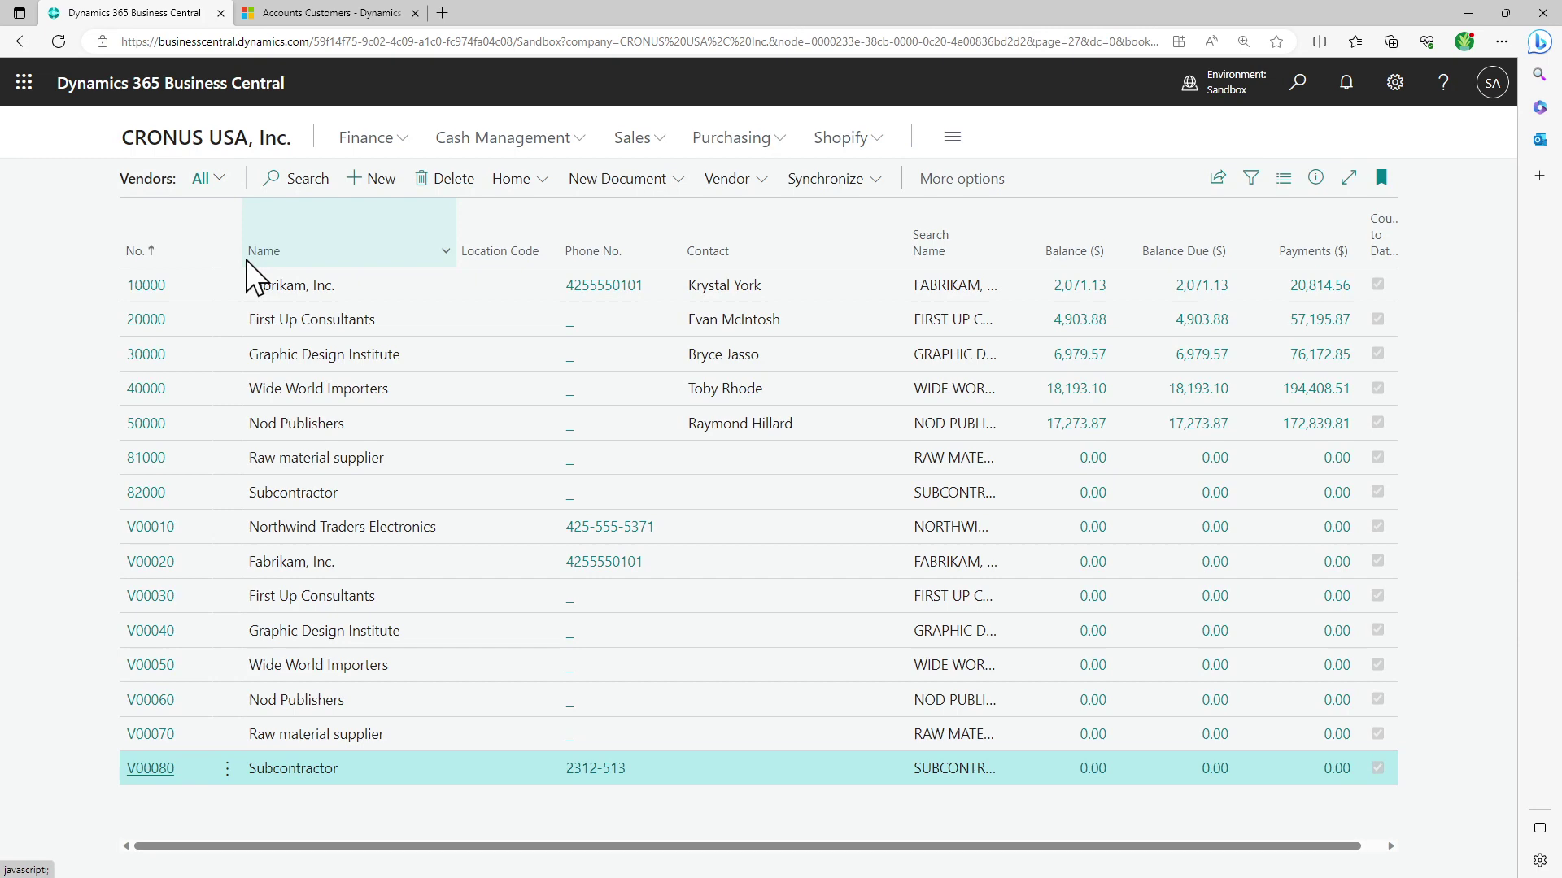
left_click(350, 13)
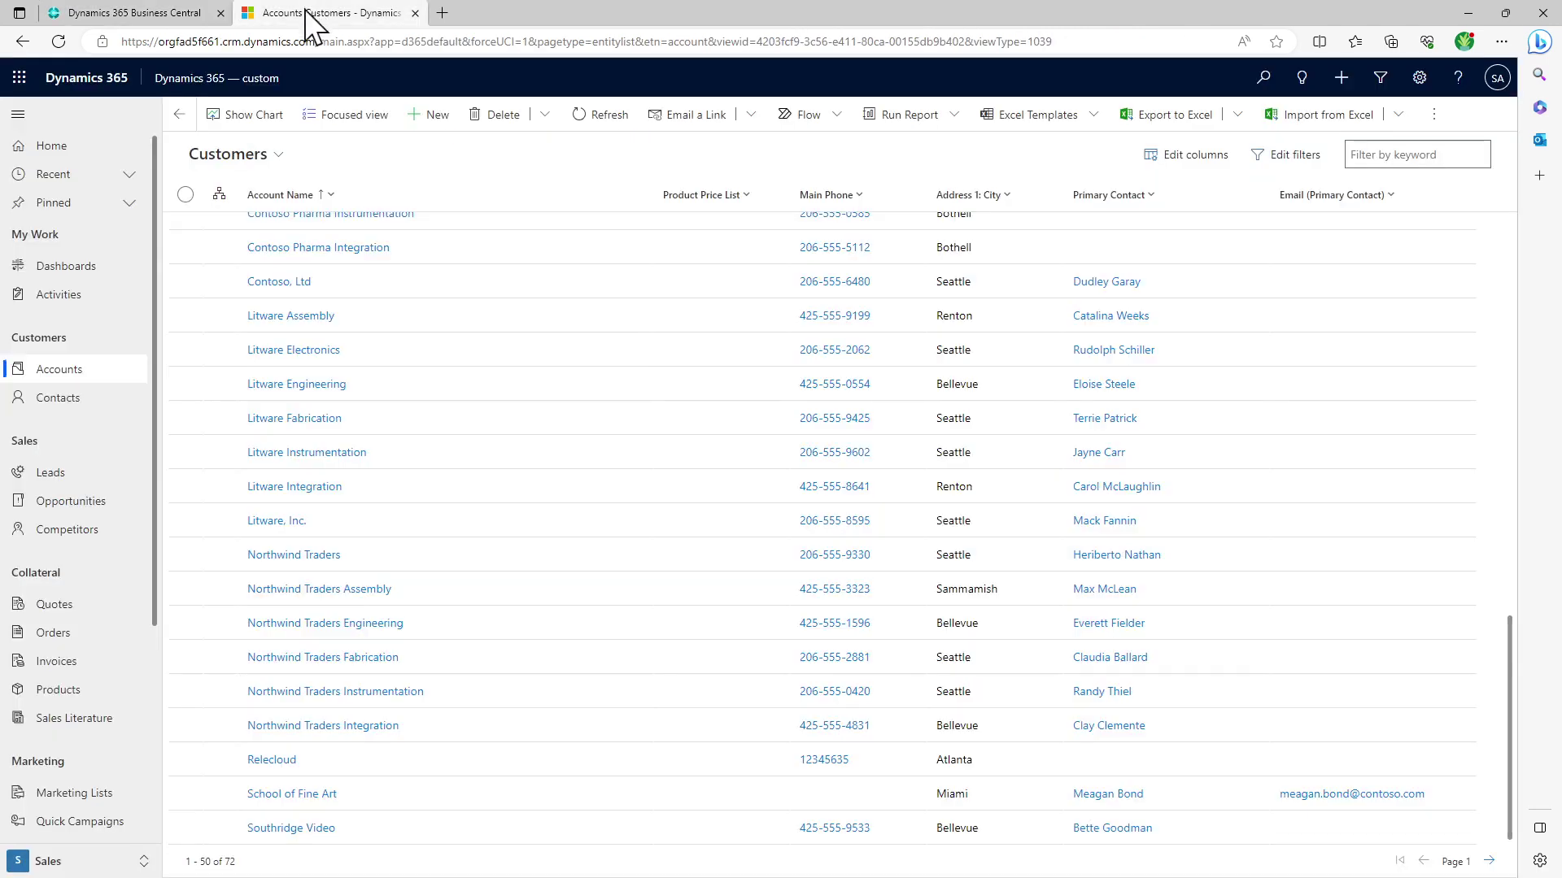
left_click(71, 383)
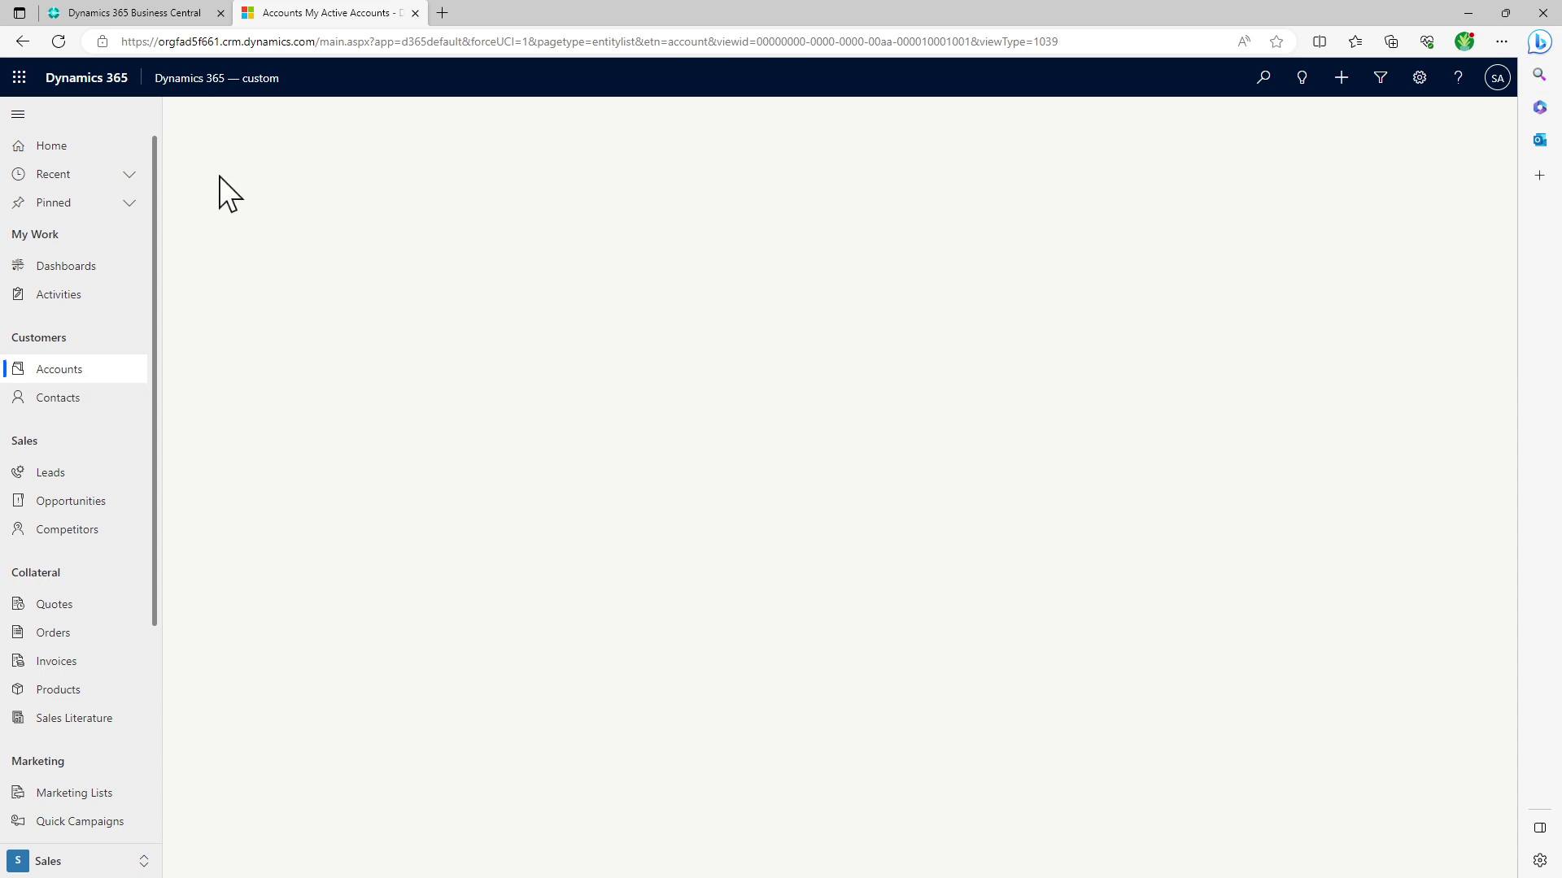
left_click(325, 159)
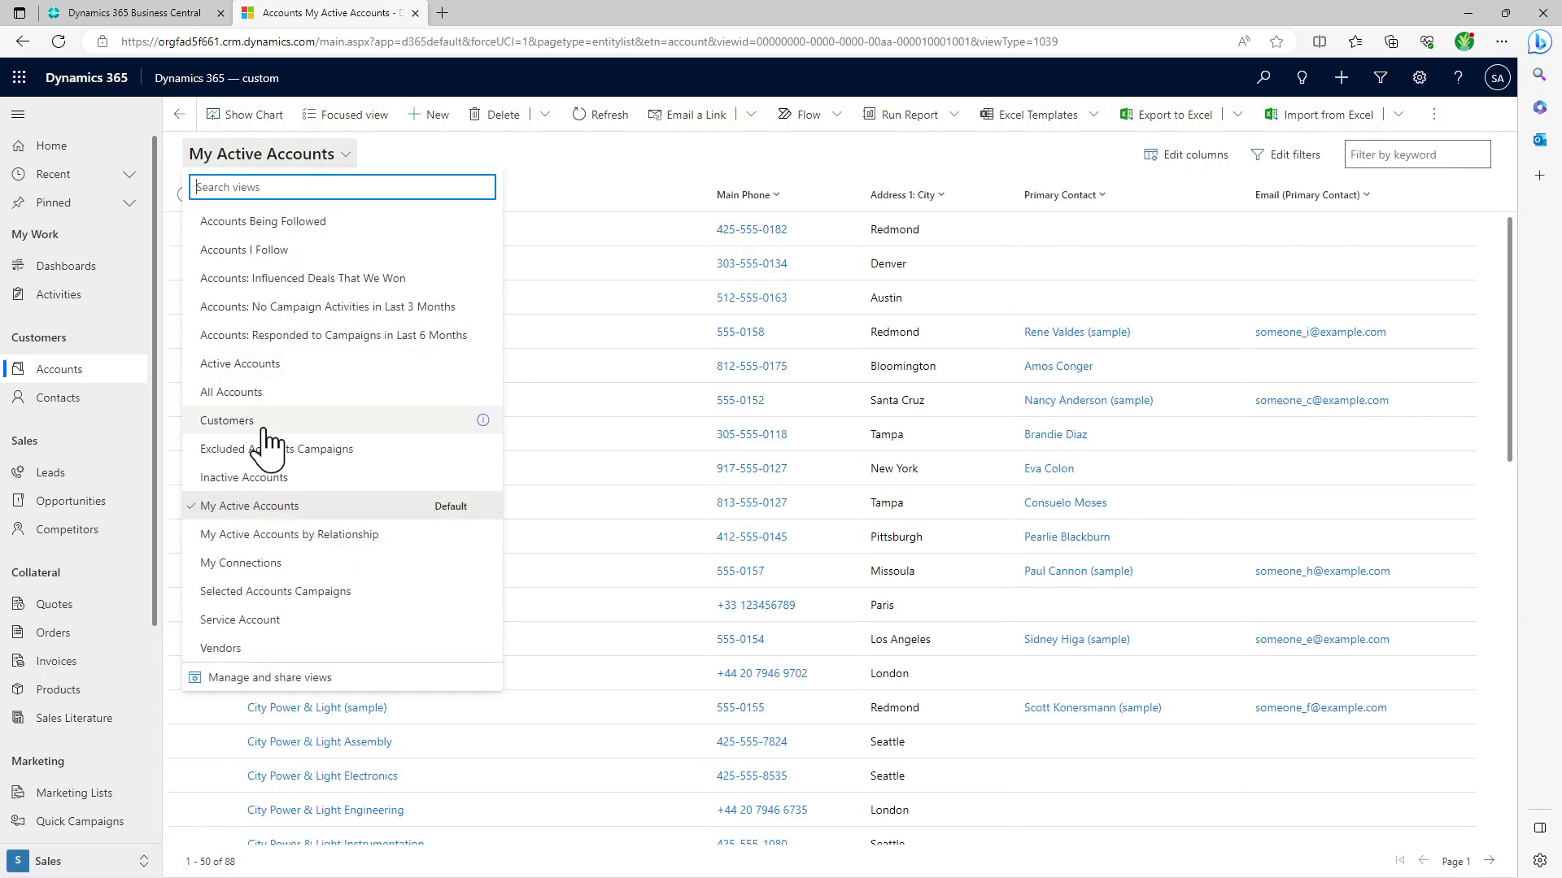
left_click(218, 649)
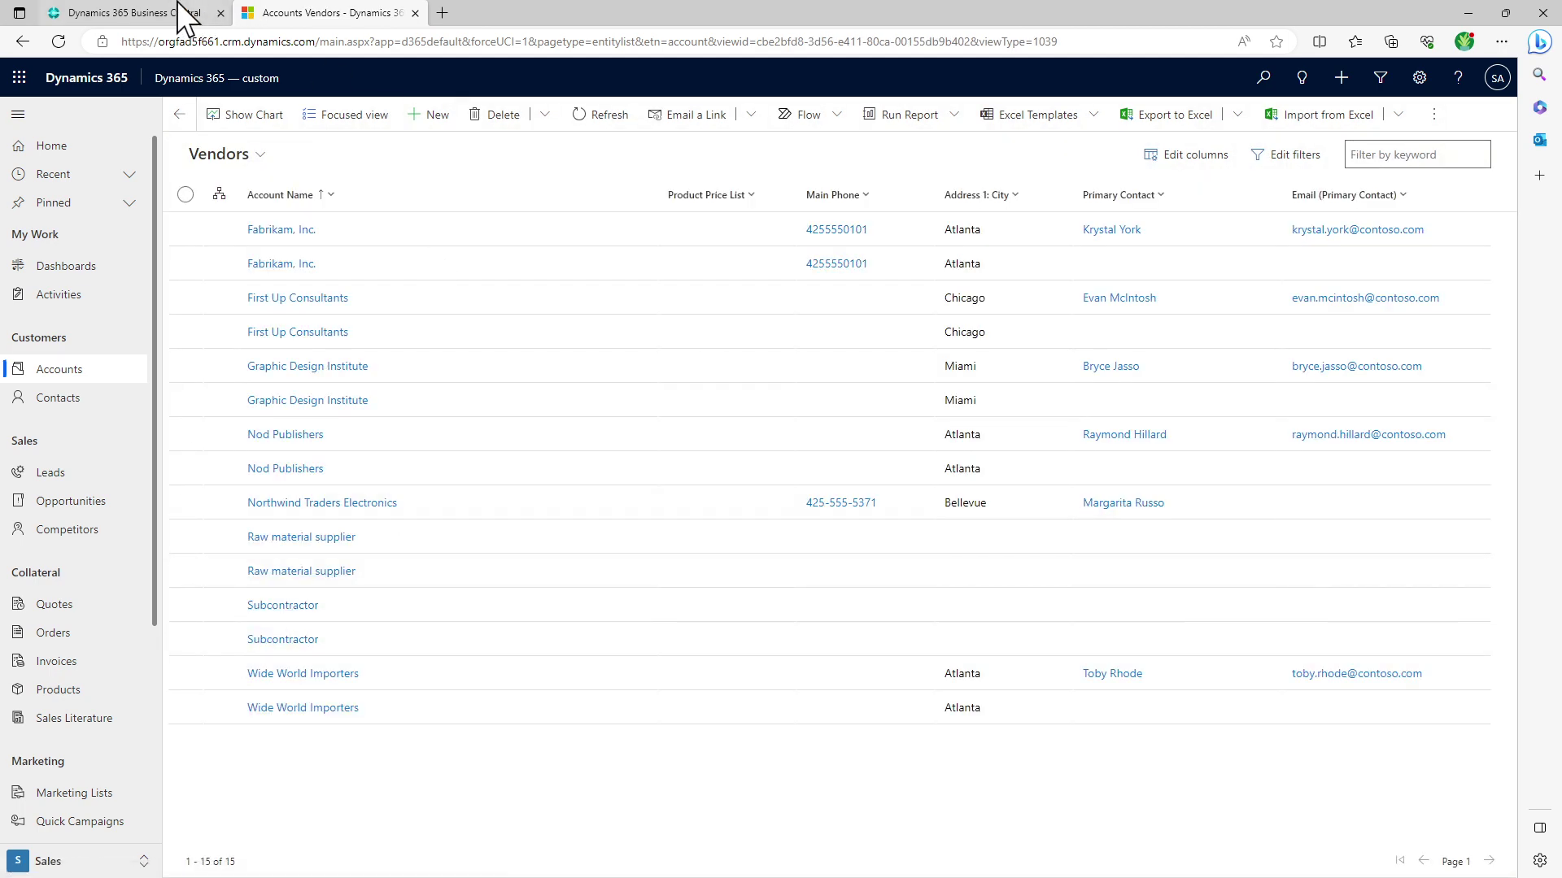
- Refresh the Vendors accounts view until Subcontractor appears with 2312-513, then open that account
left_click(151, 13)
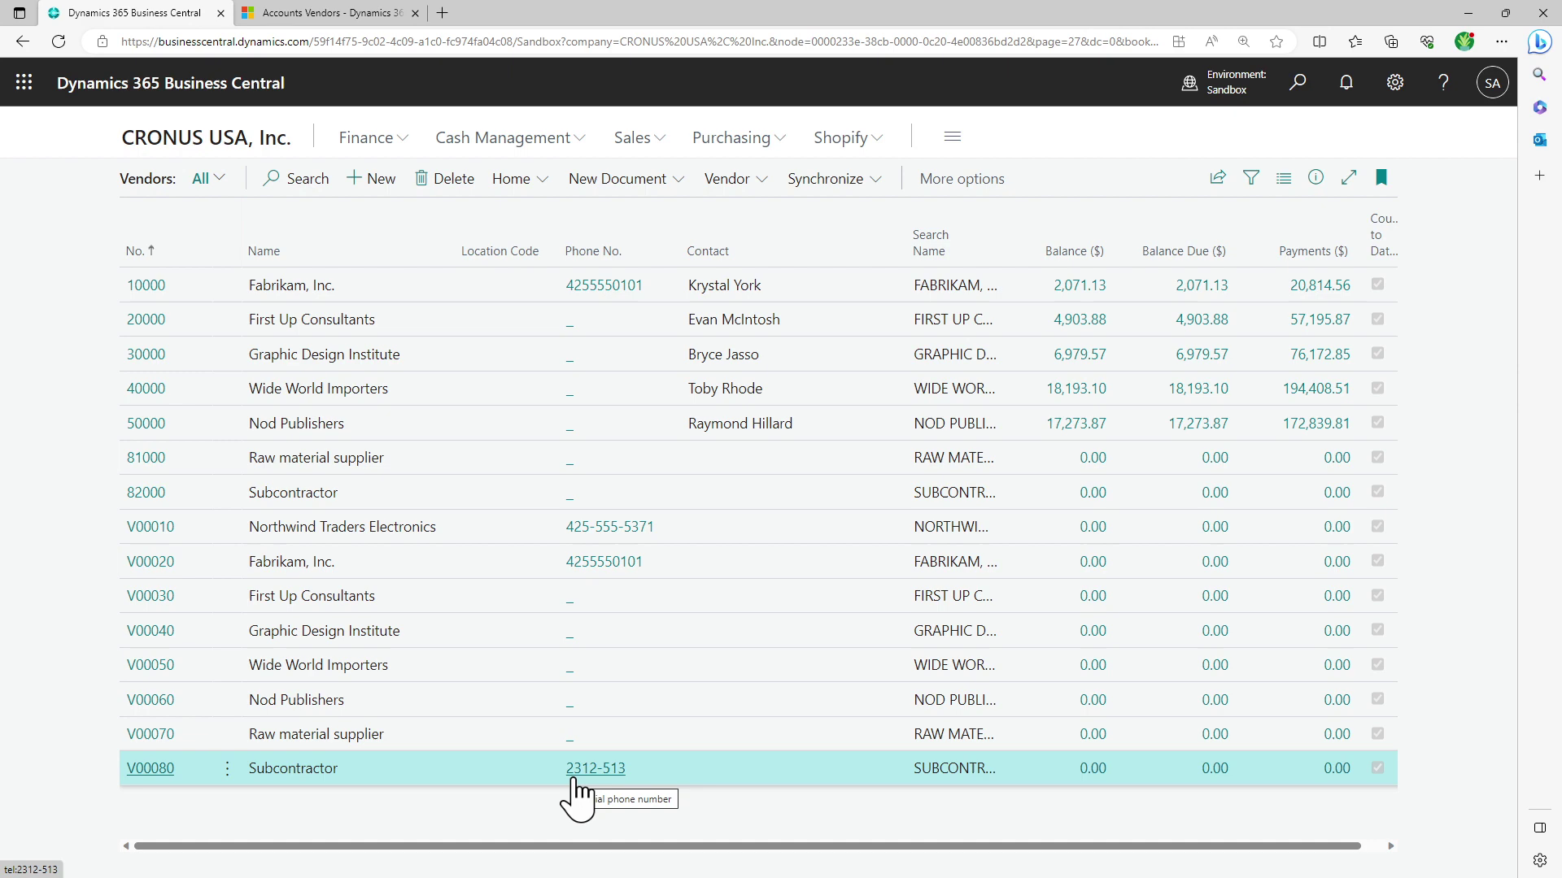
left_click(285, 14)
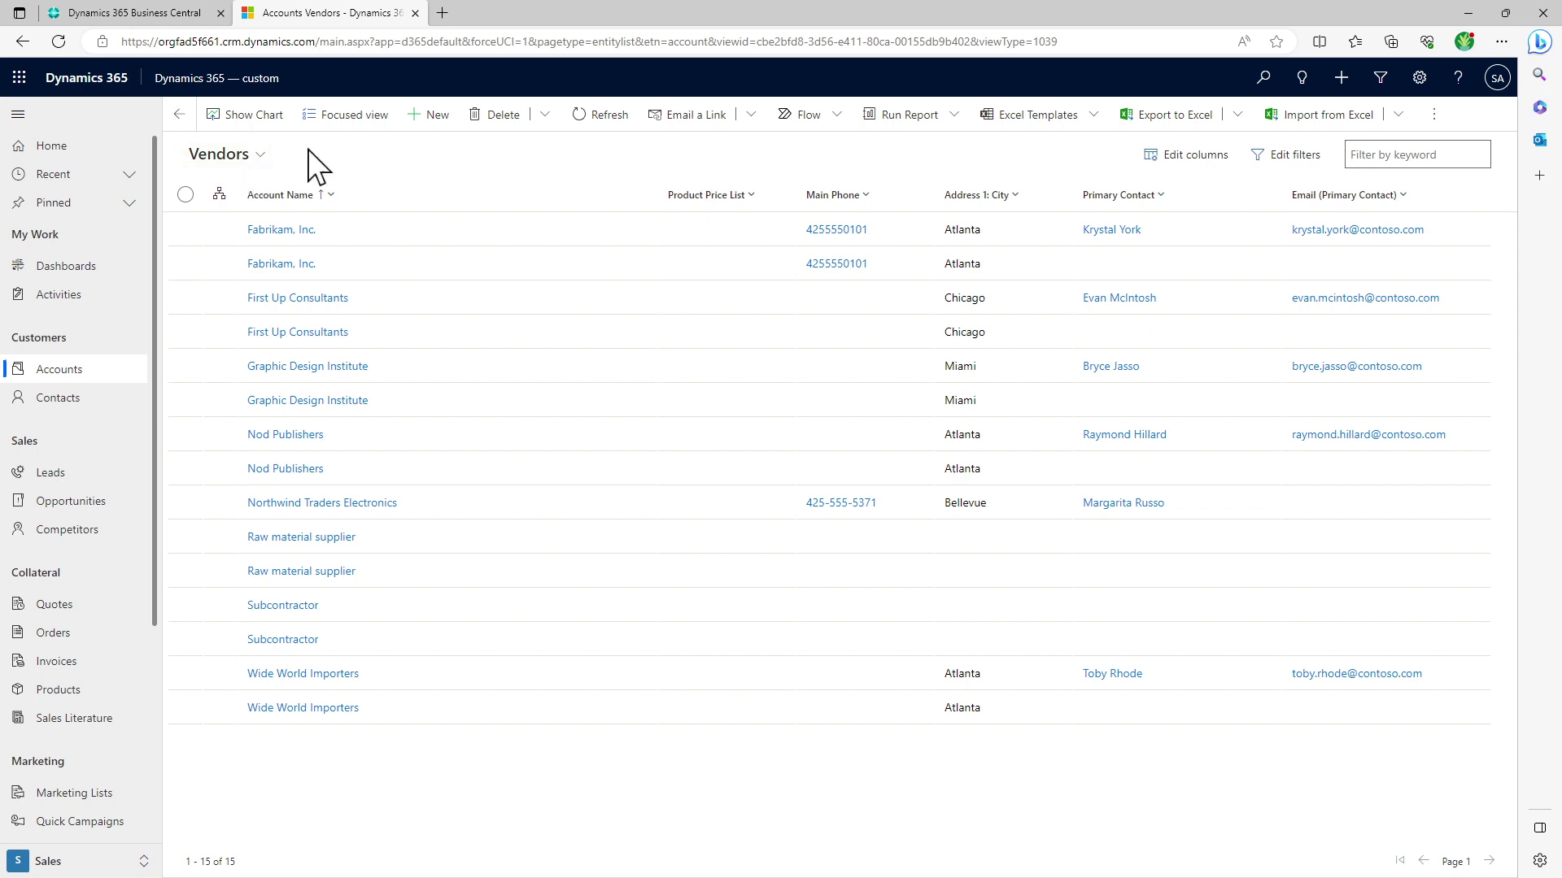
left_click(579, 123)
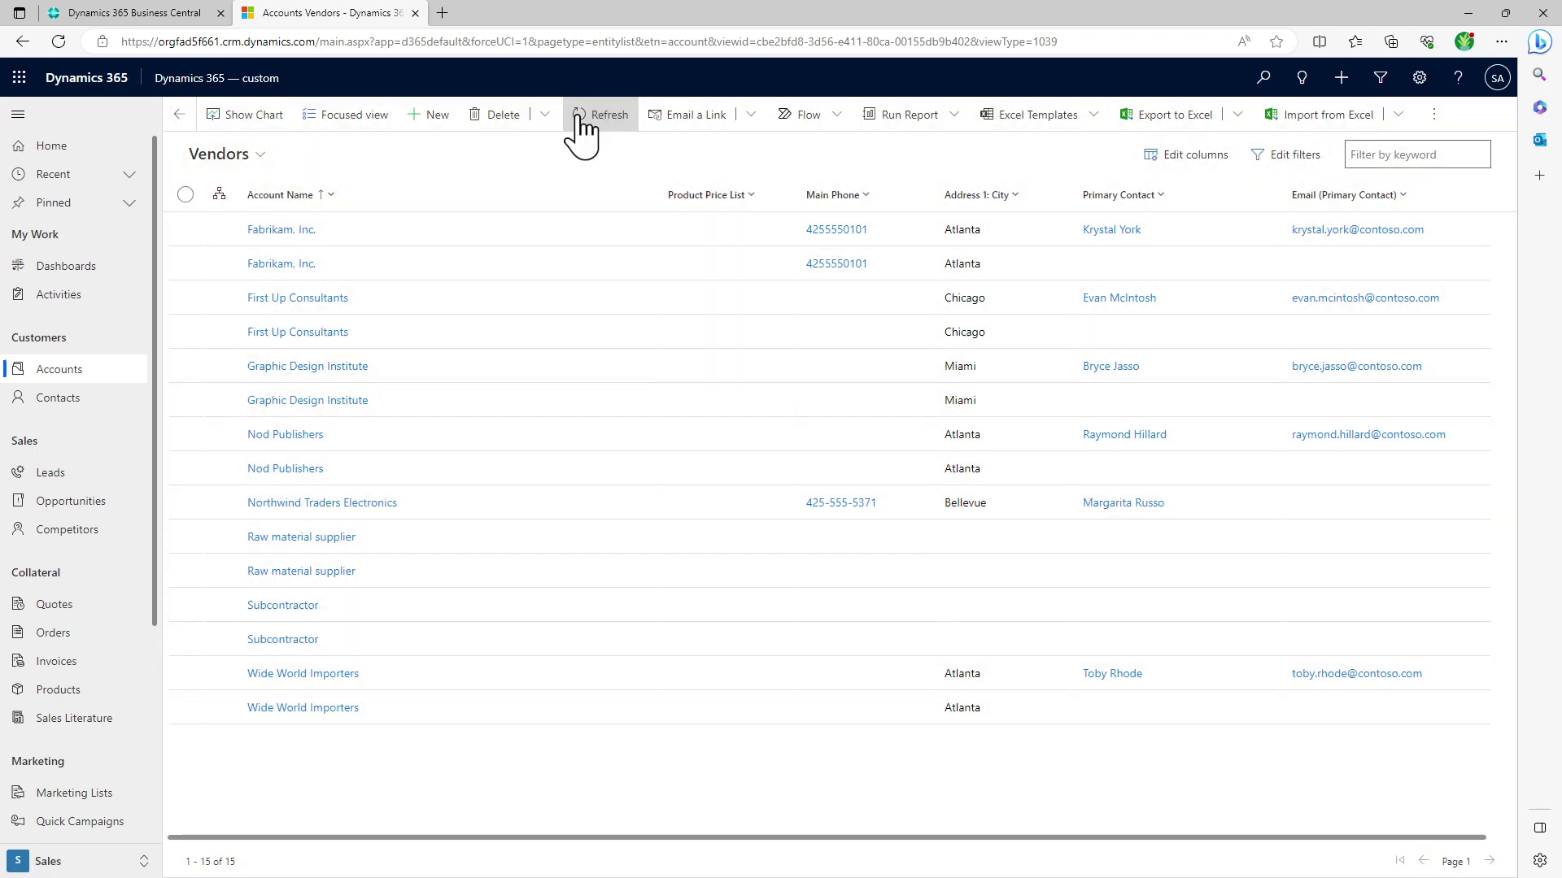
left_click(579, 123)
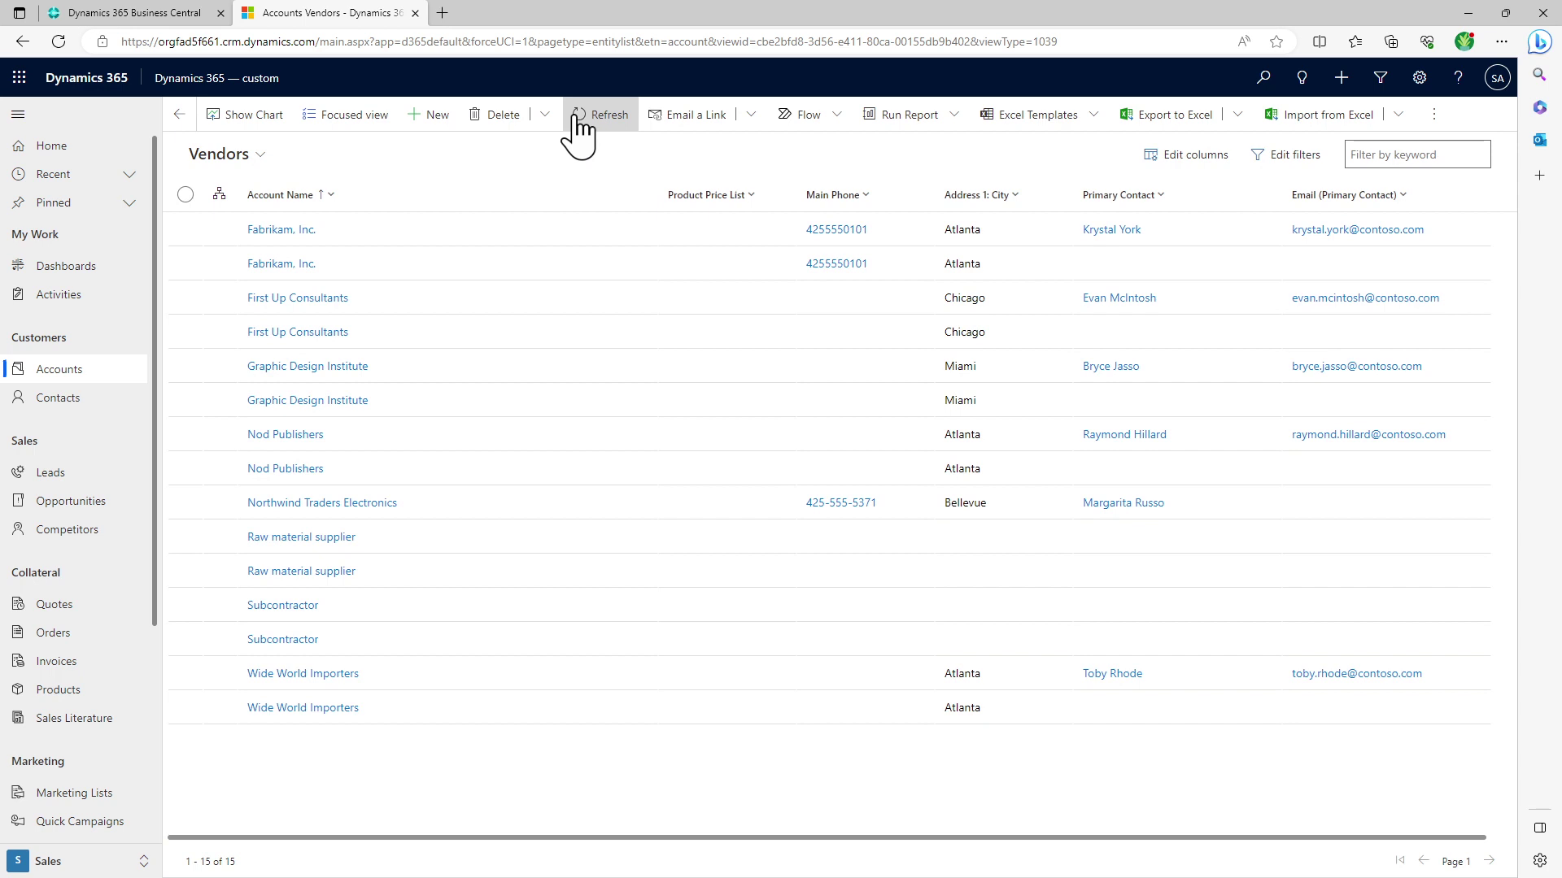
left_click(579, 122)
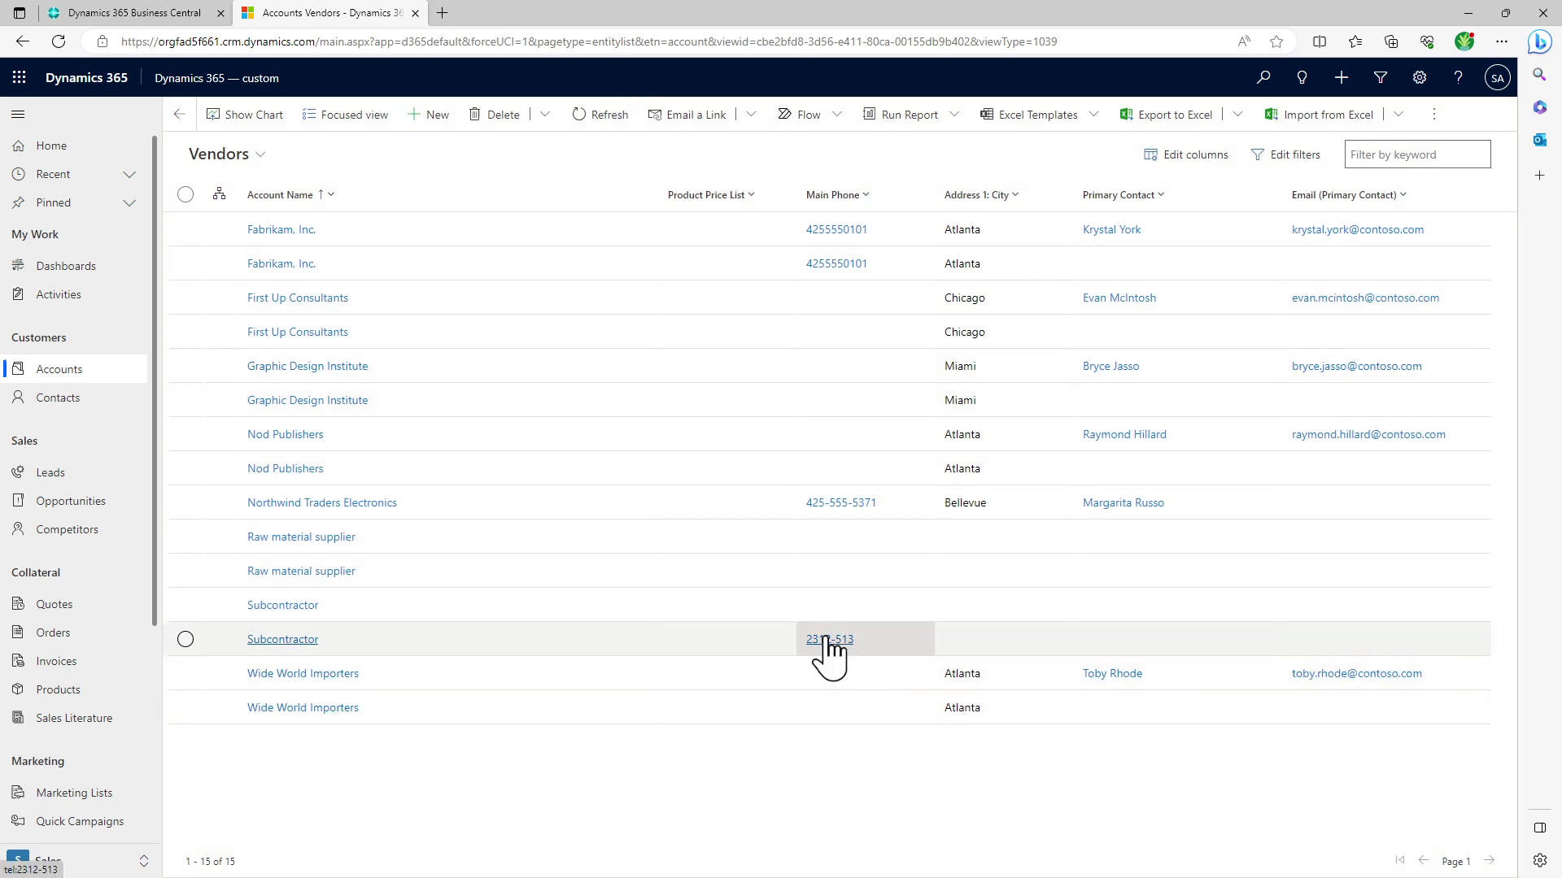
left_click(298, 646)
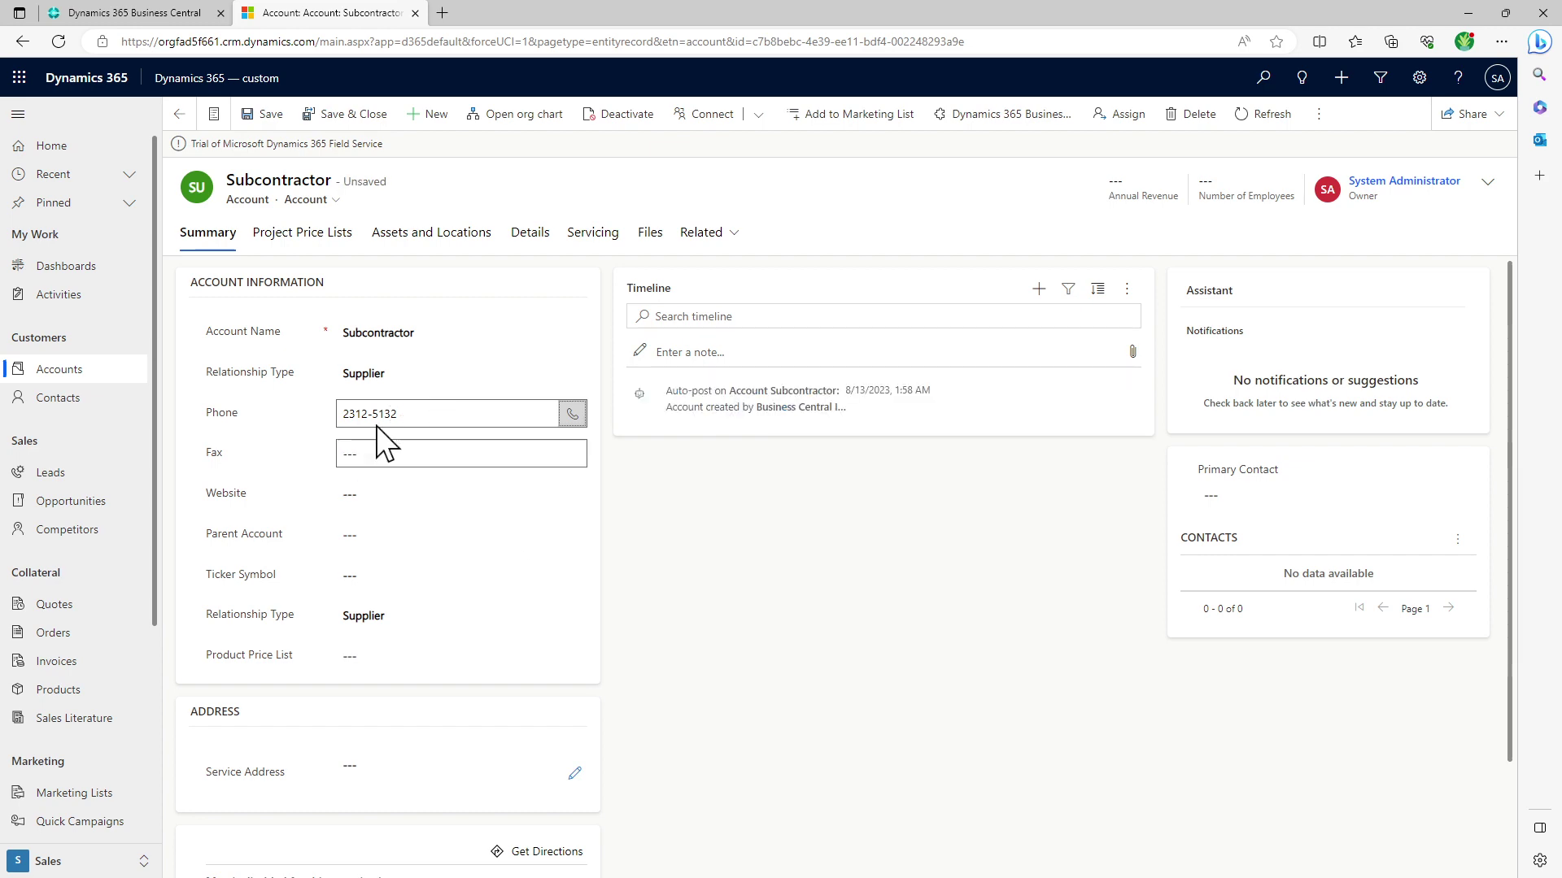
left_click(256, 115)
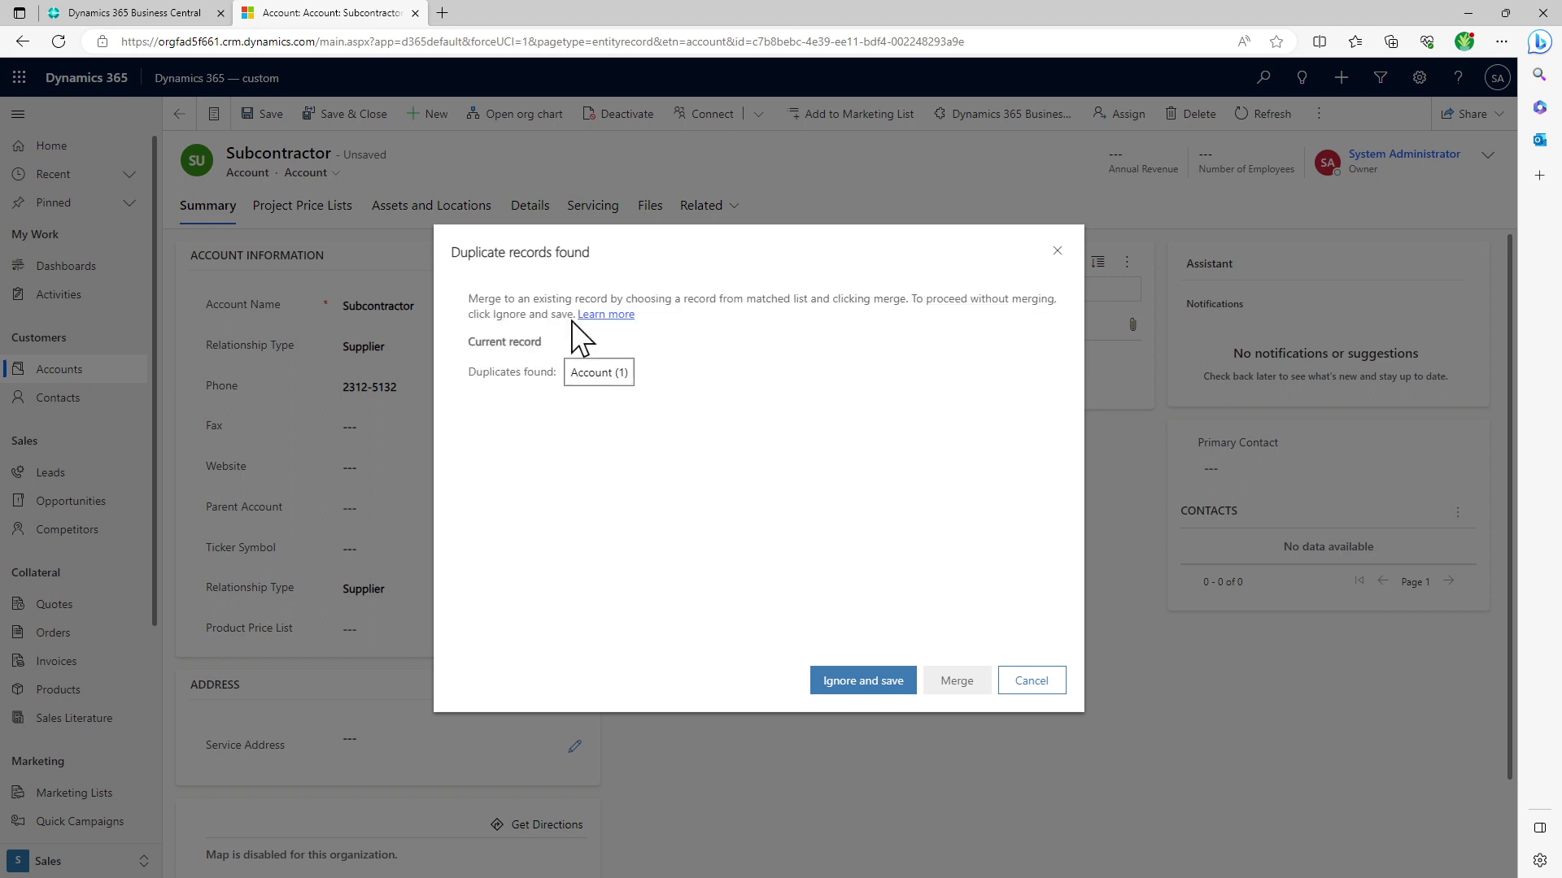
left_click(598, 376)
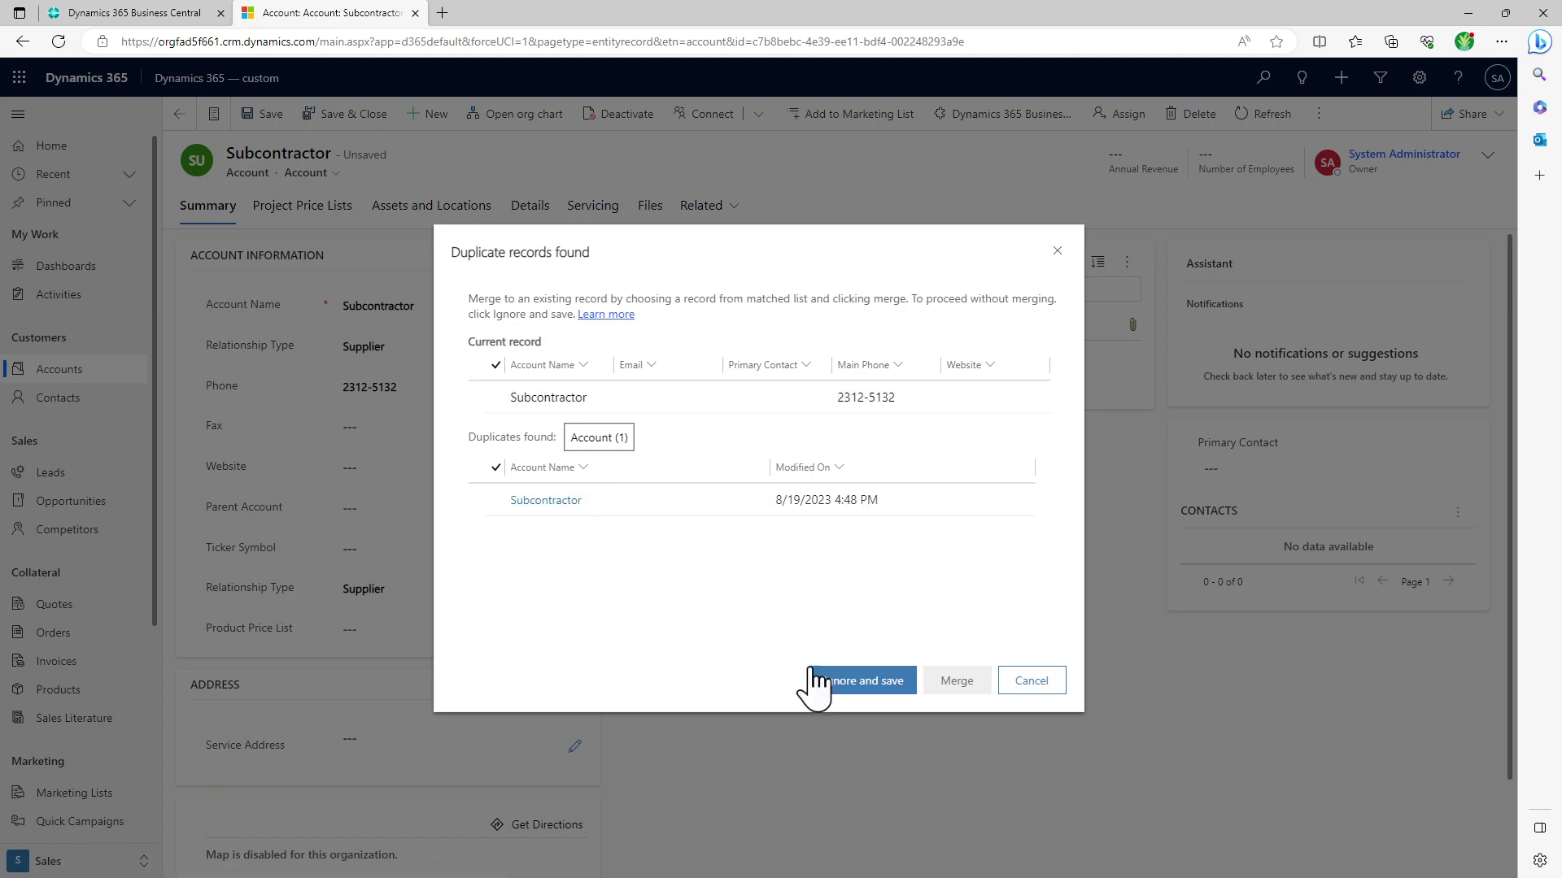
left_click(877, 684)
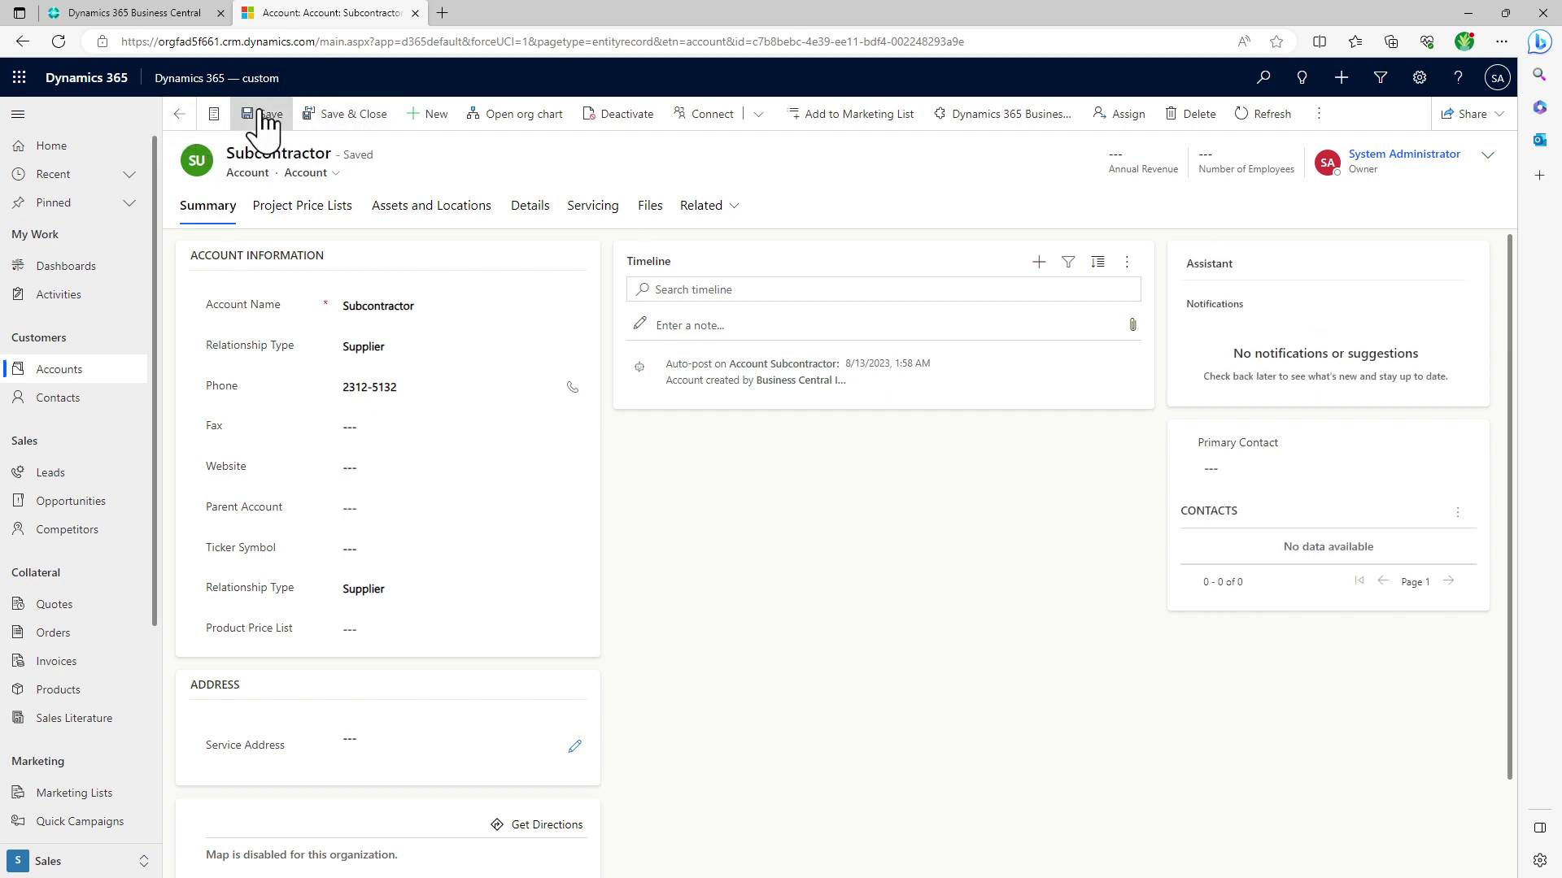
left_click(268, 116)
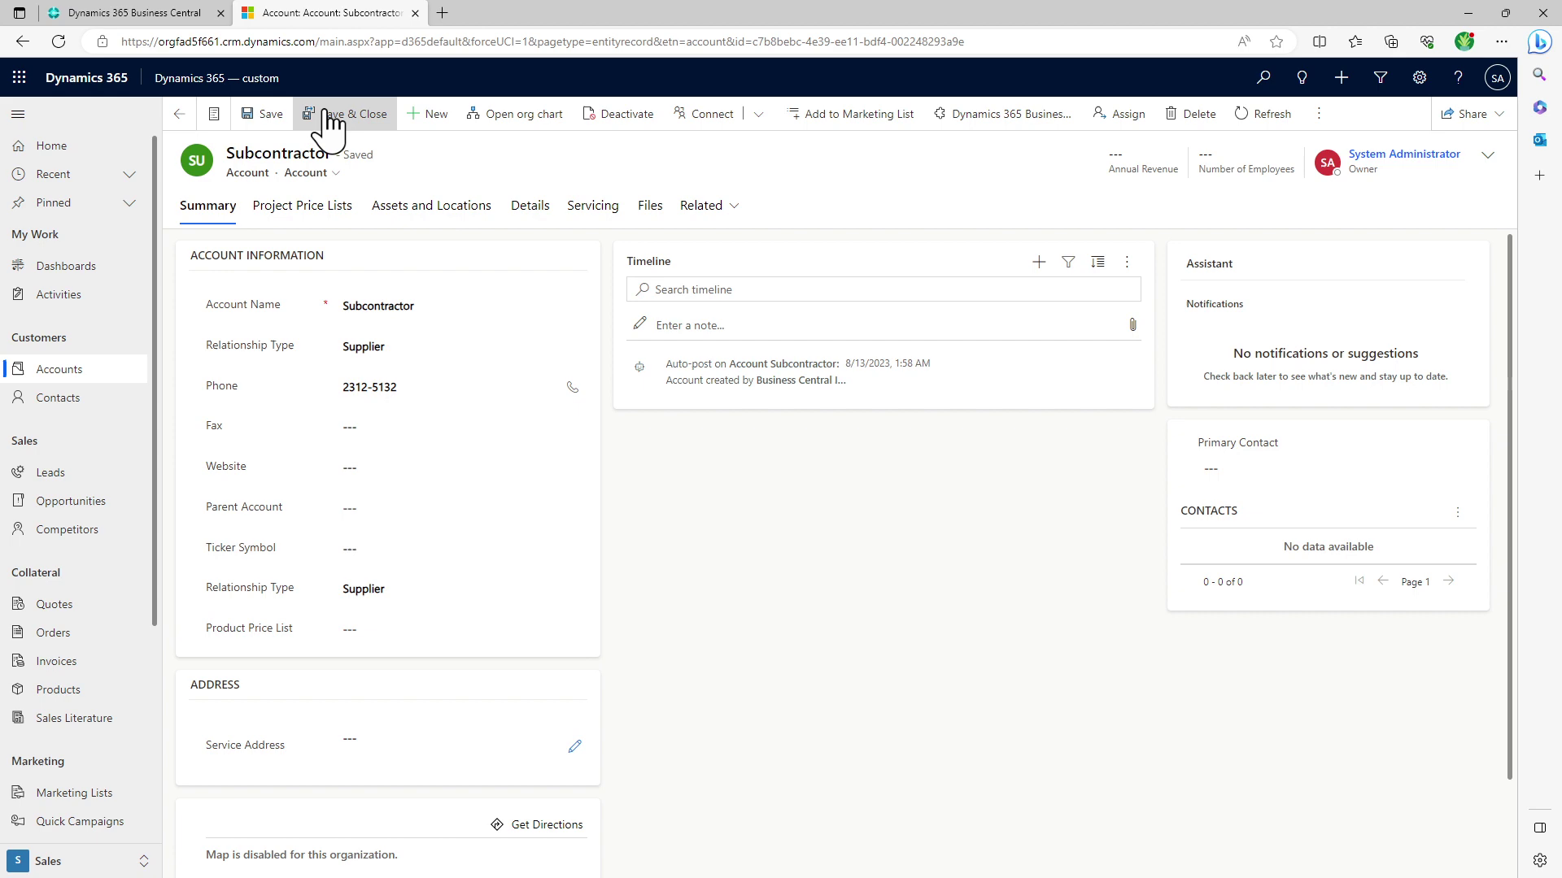
left_click(172, 115)
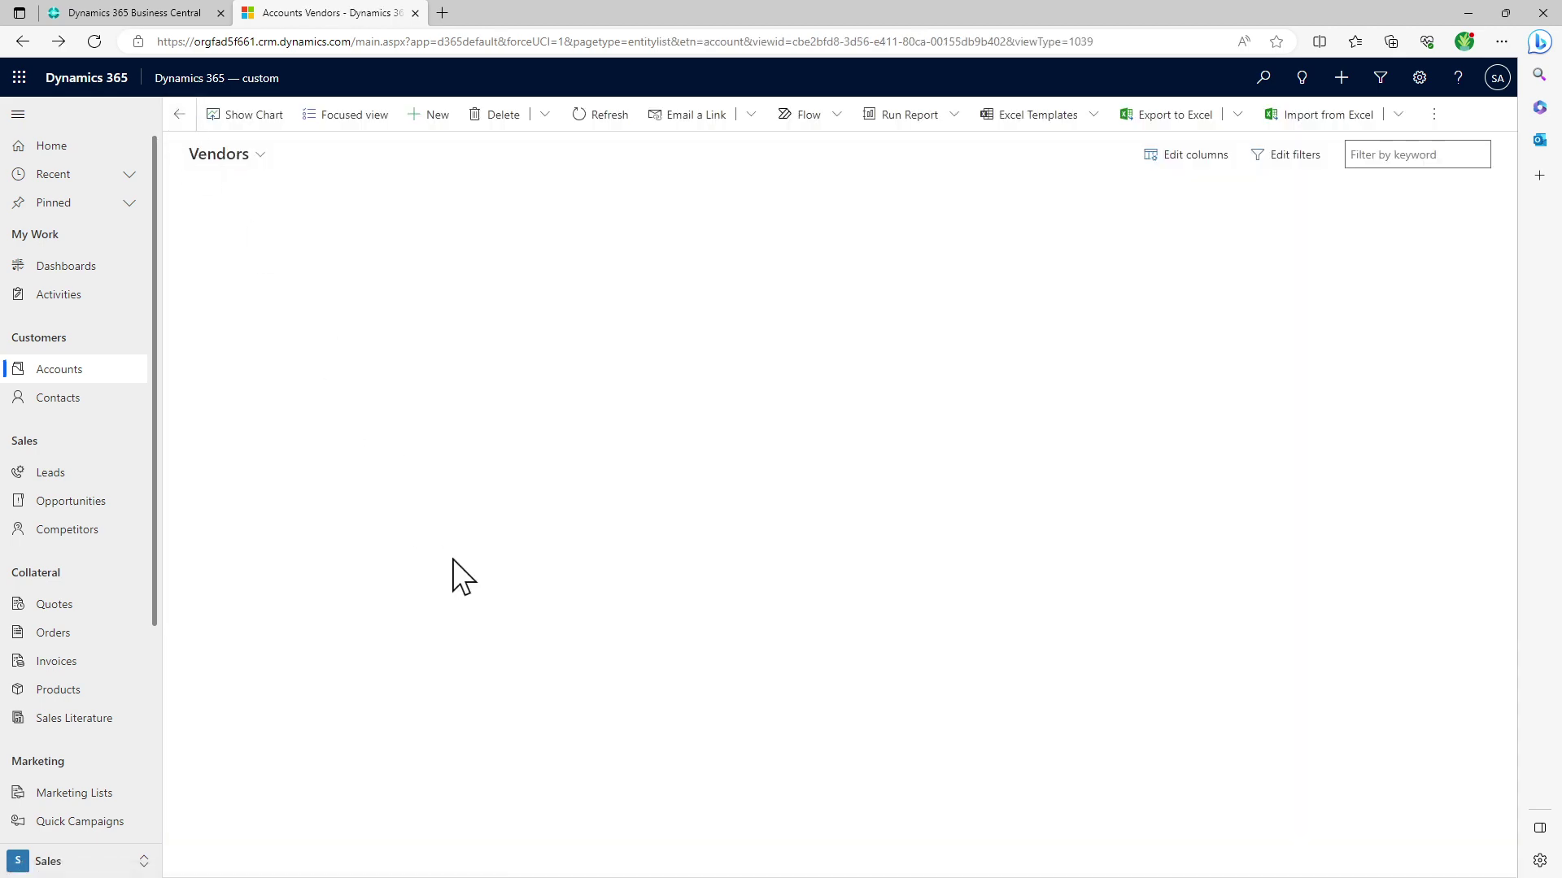
- In Business Central, open the Vendors list and select Subcontractor V00080
left_click(159, 11)
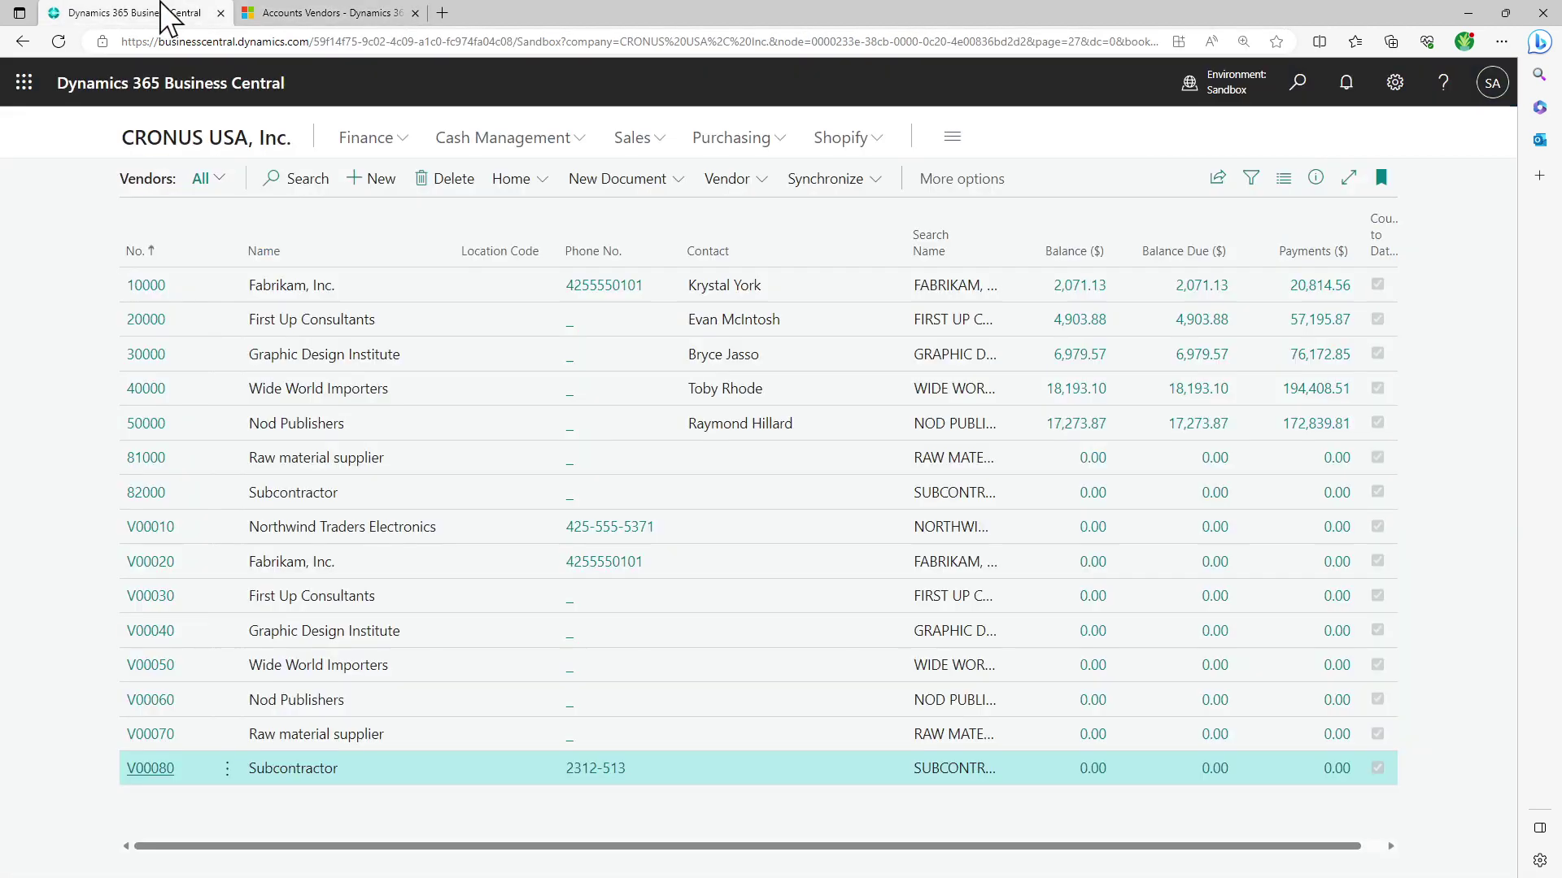
left_click(240, 143)
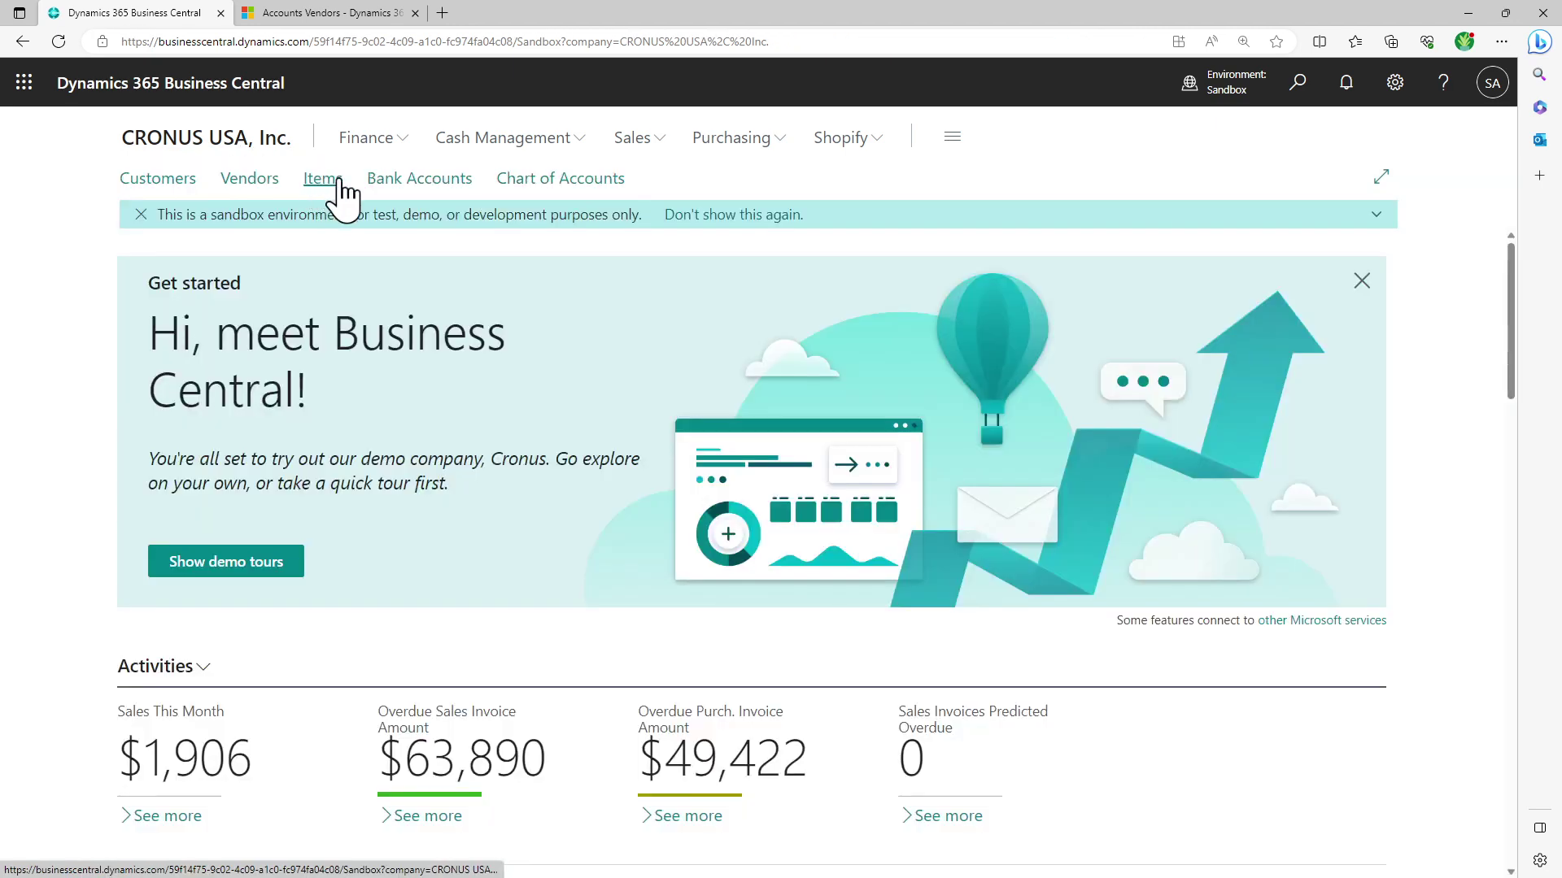
left_click(252, 183)
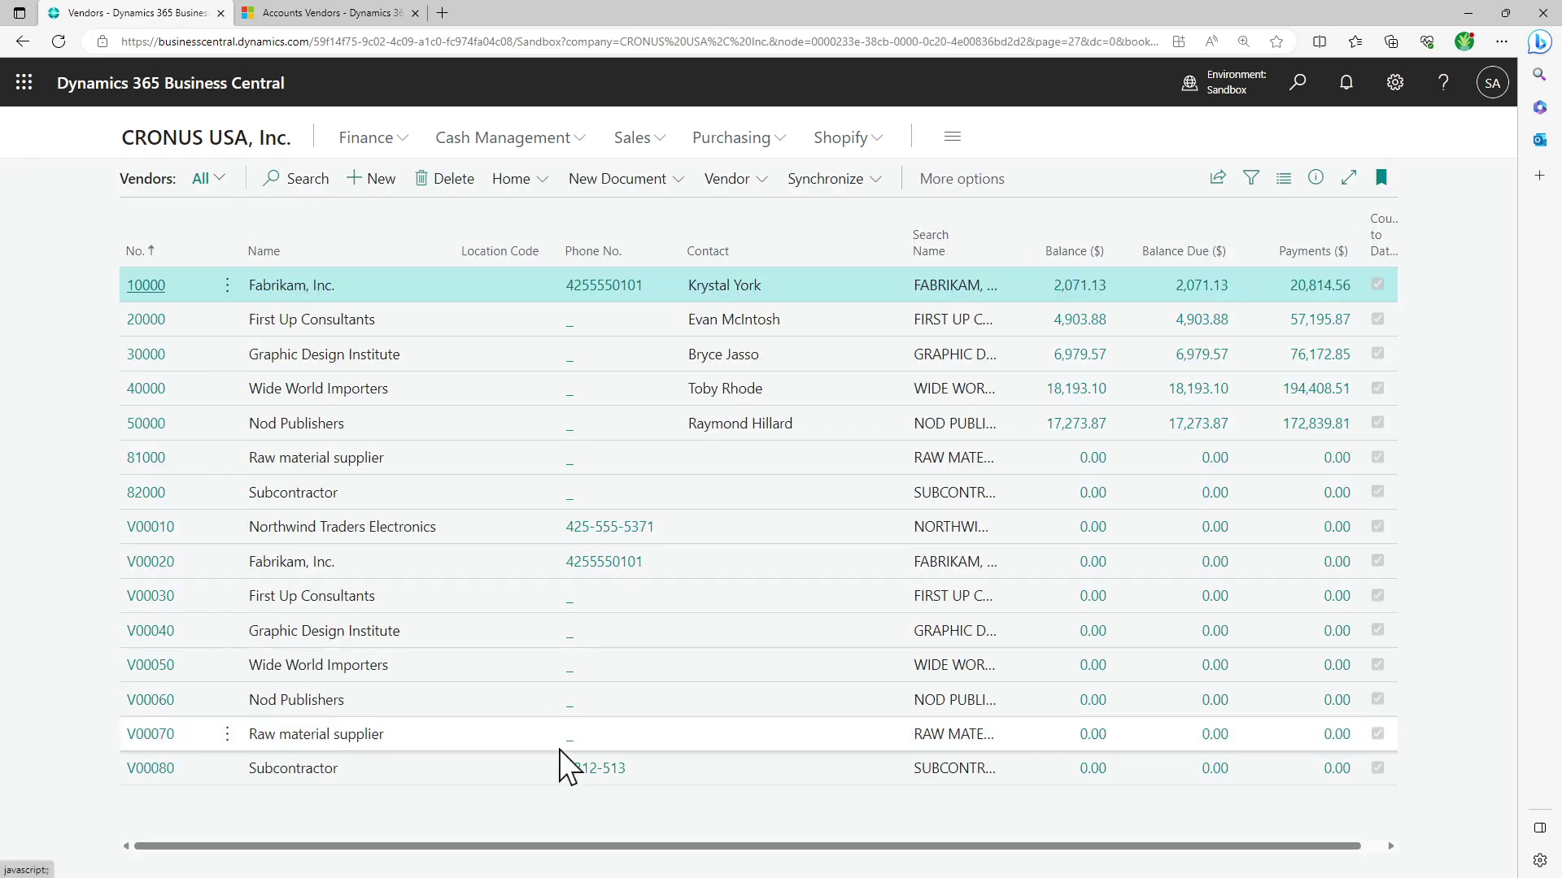
left_click(705, 769)
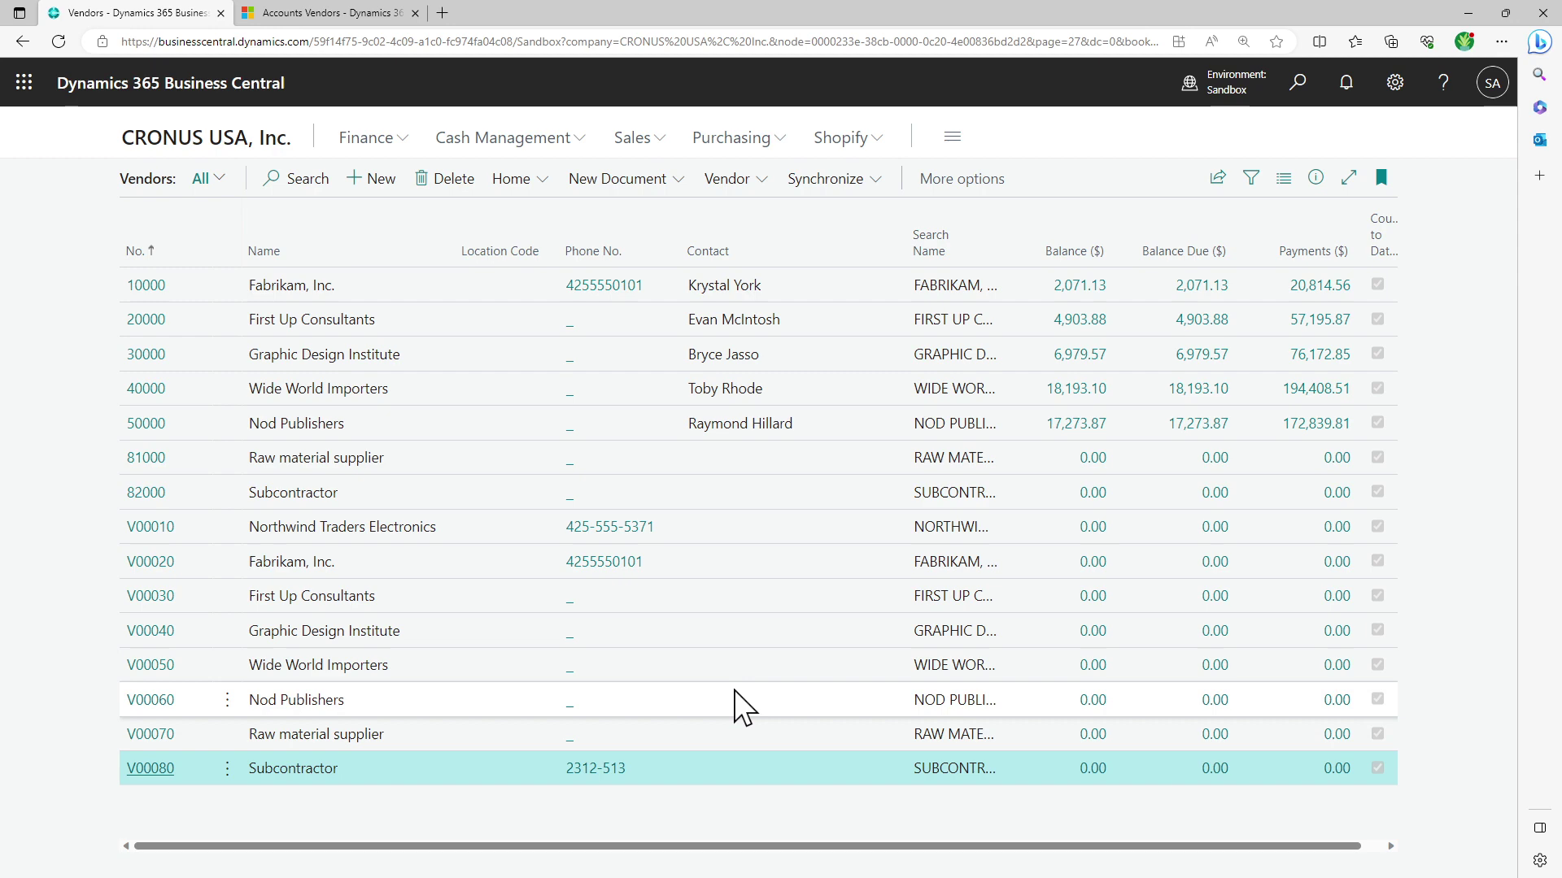
- Reload the Vendors list twice, with V00080 still showing 2312-513, and reselect it
left_click(205, 140)
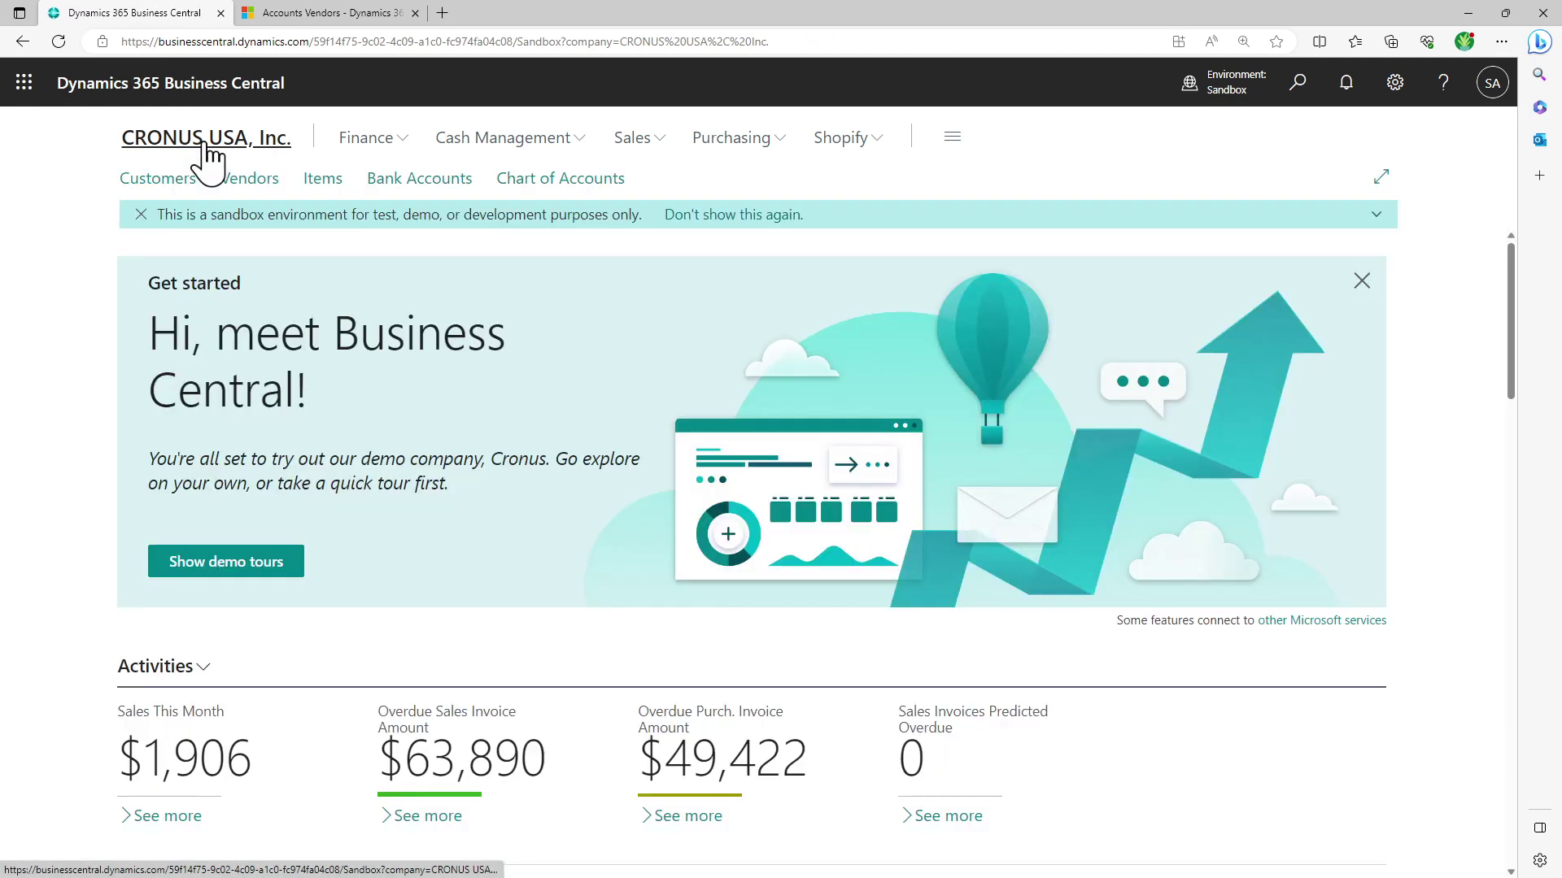
left_click(251, 182)
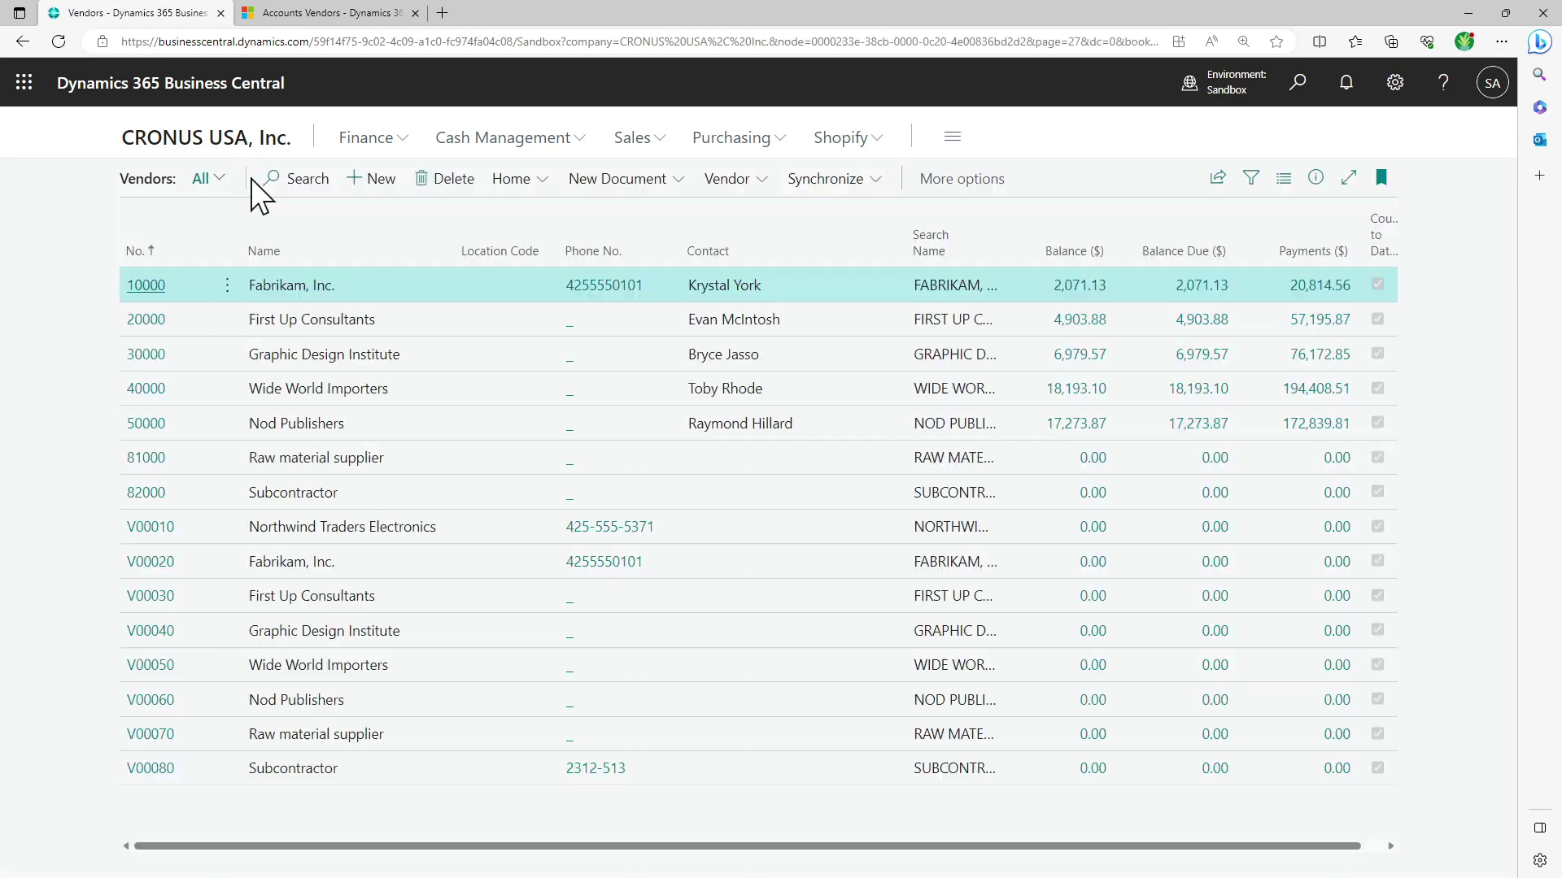
left_click(504, 768)
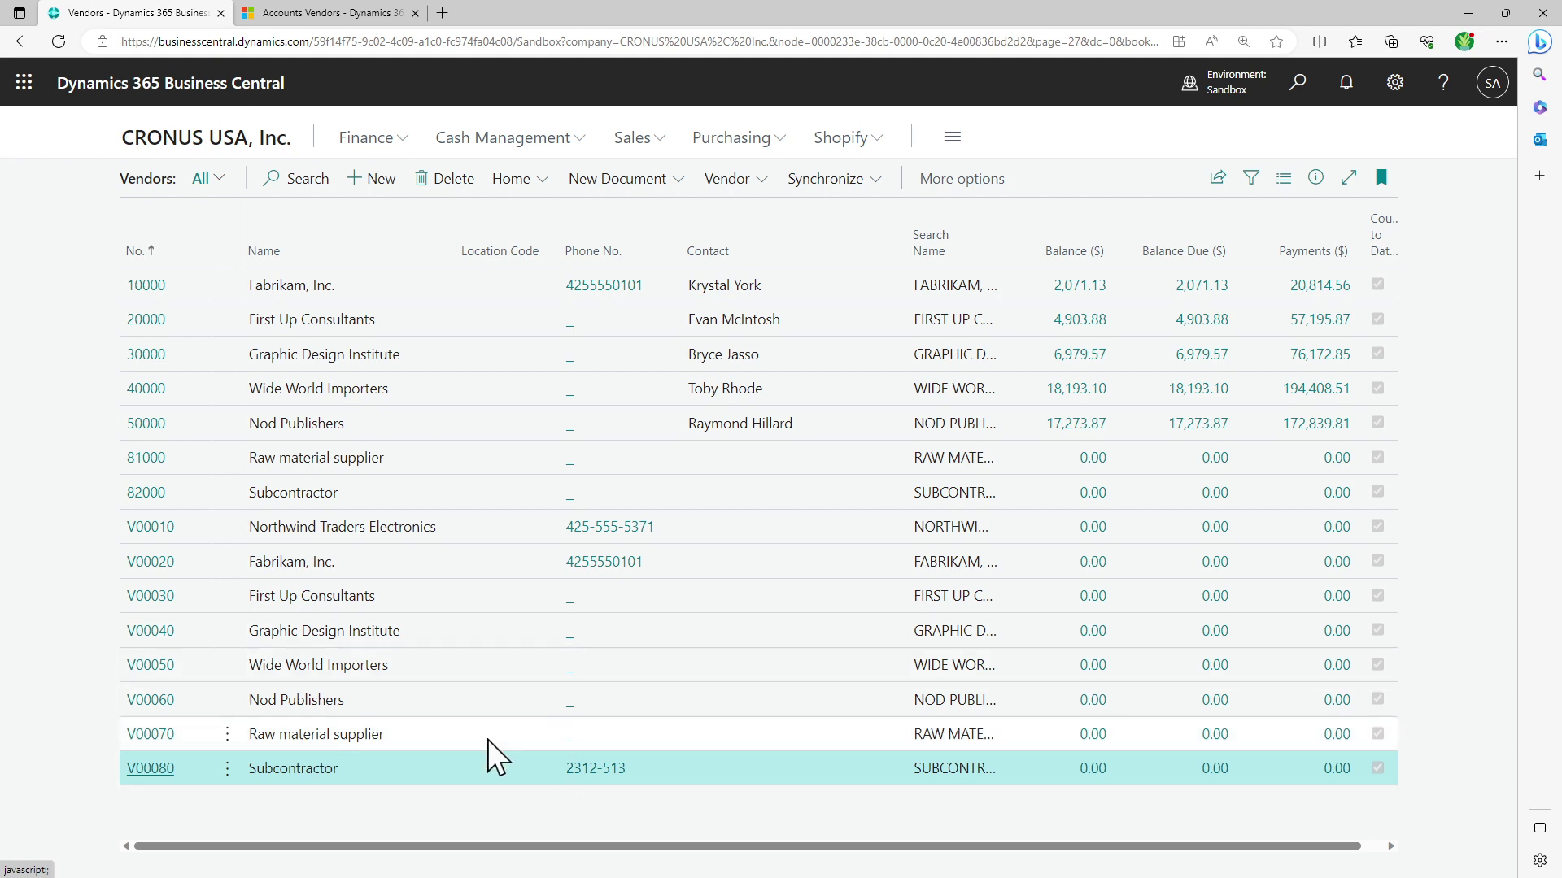
left_click(485, 741)
left_click(155, 179)
left_click(173, 140)
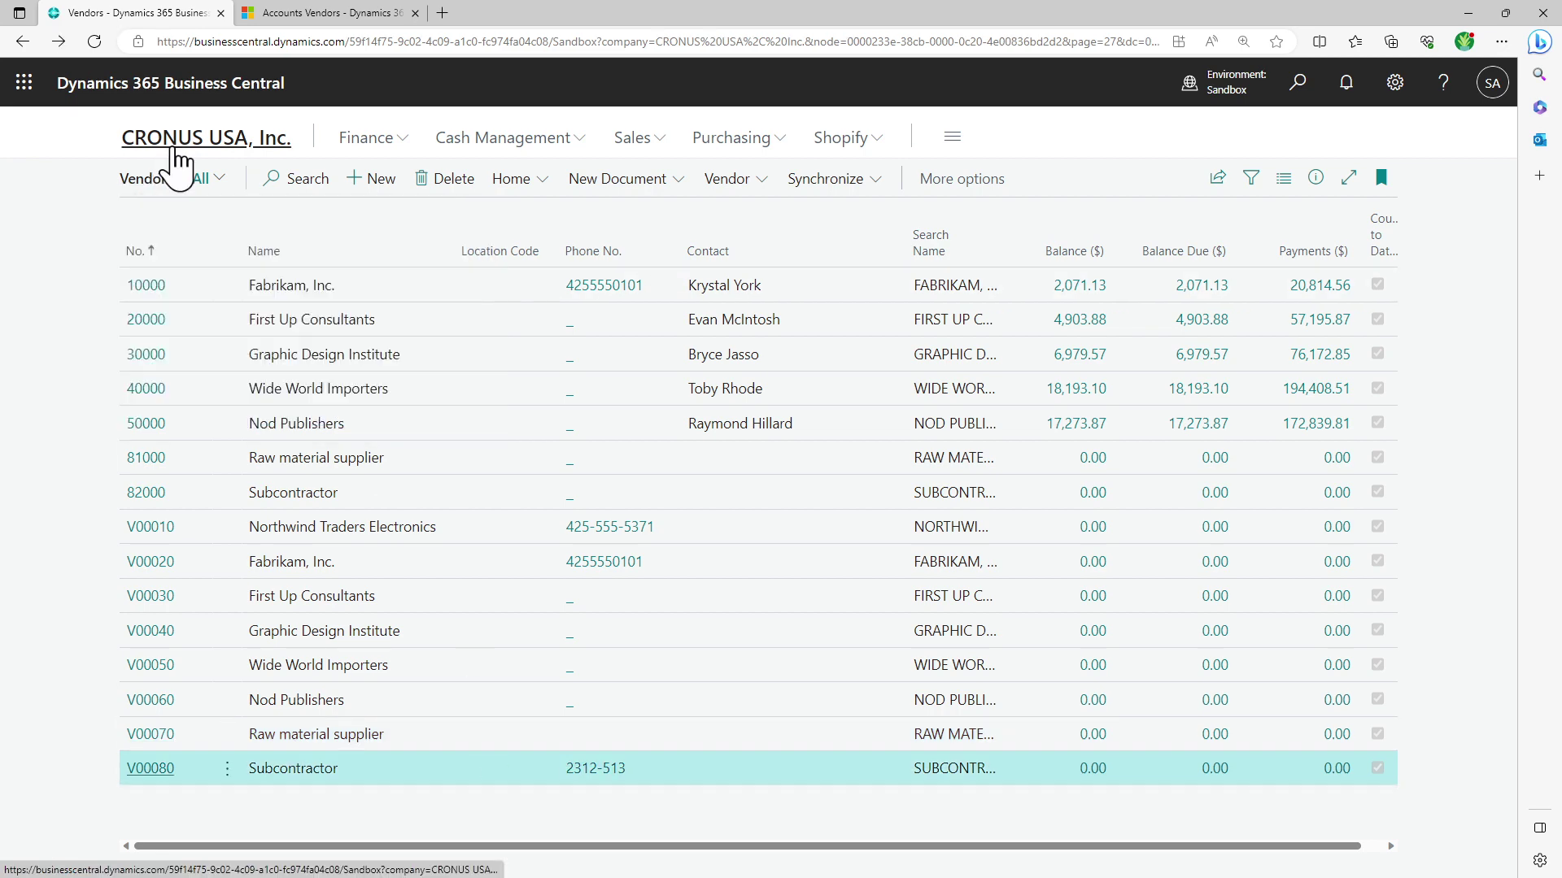
left_click(250, 181)
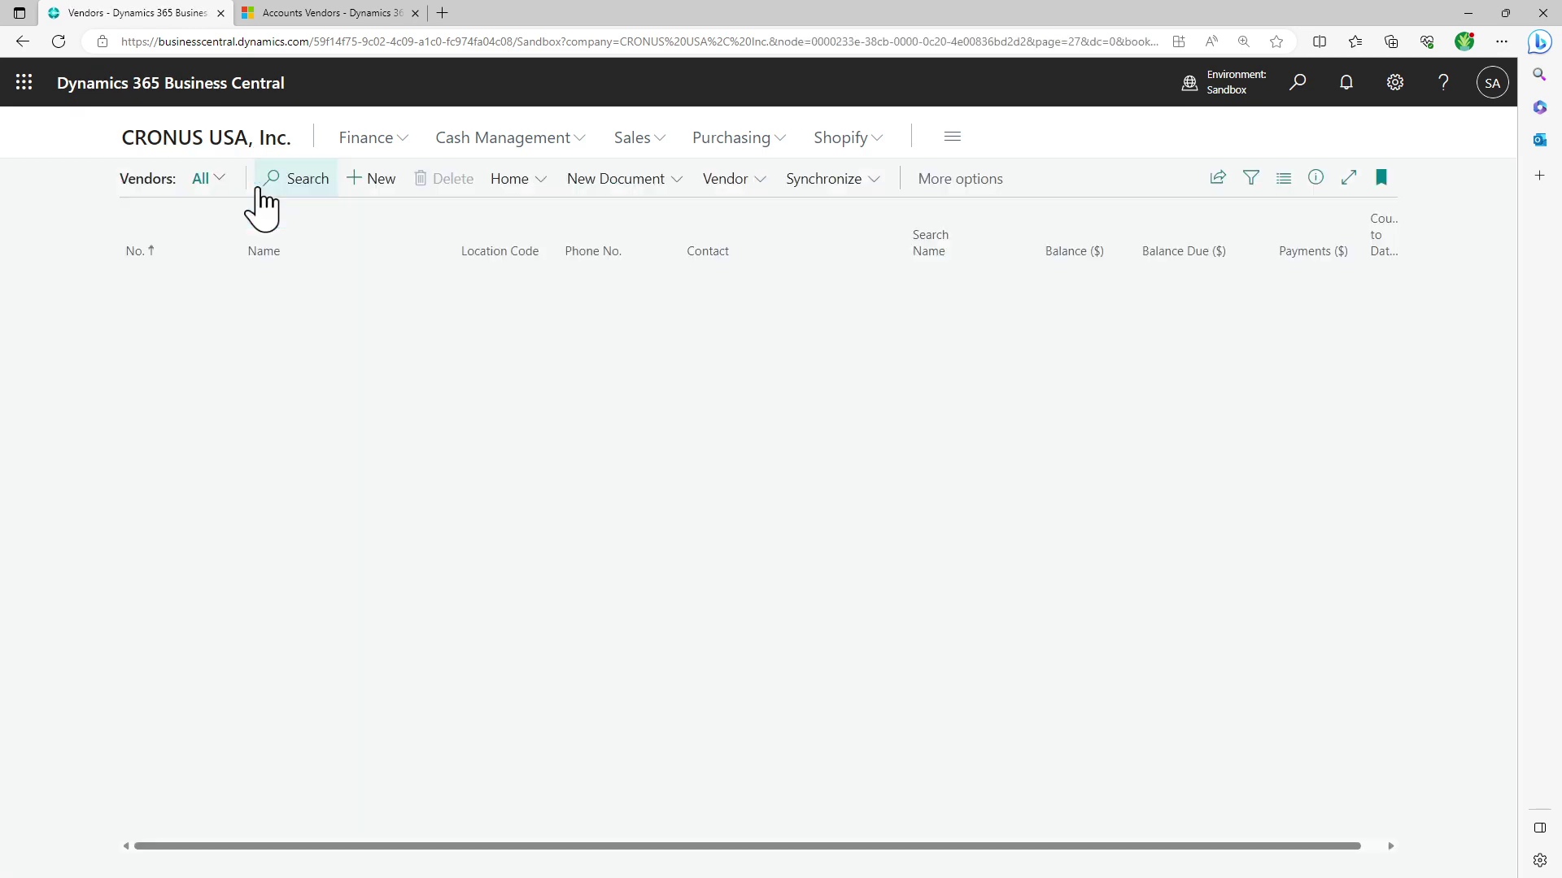
left_click(516, 765)
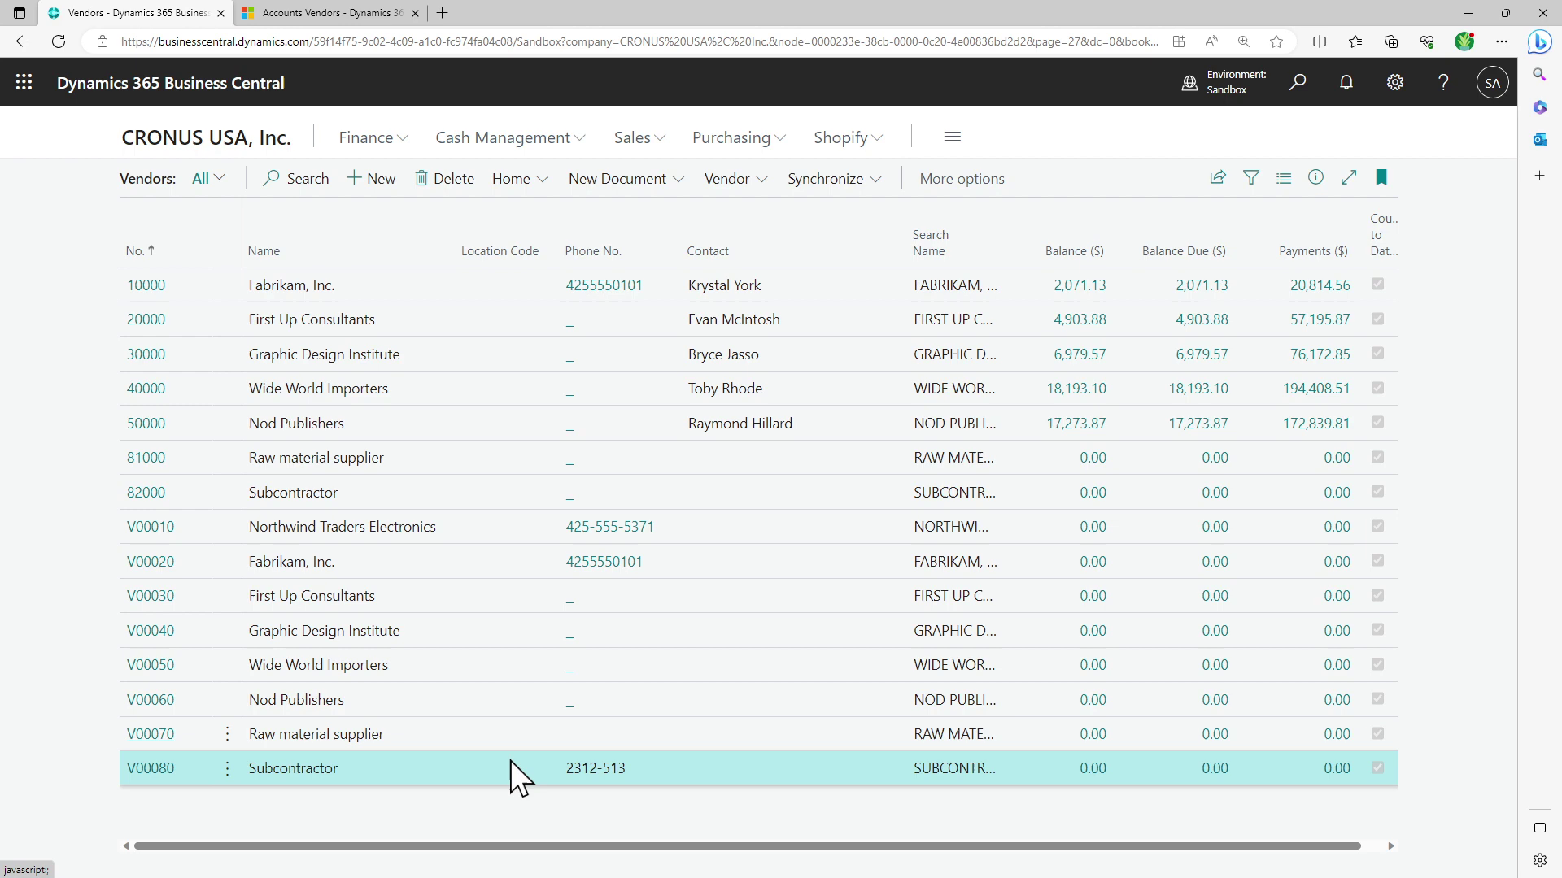
- Synchronize vendor V00080 using 'Get data update from Dataverse'
left_click(877, 184)
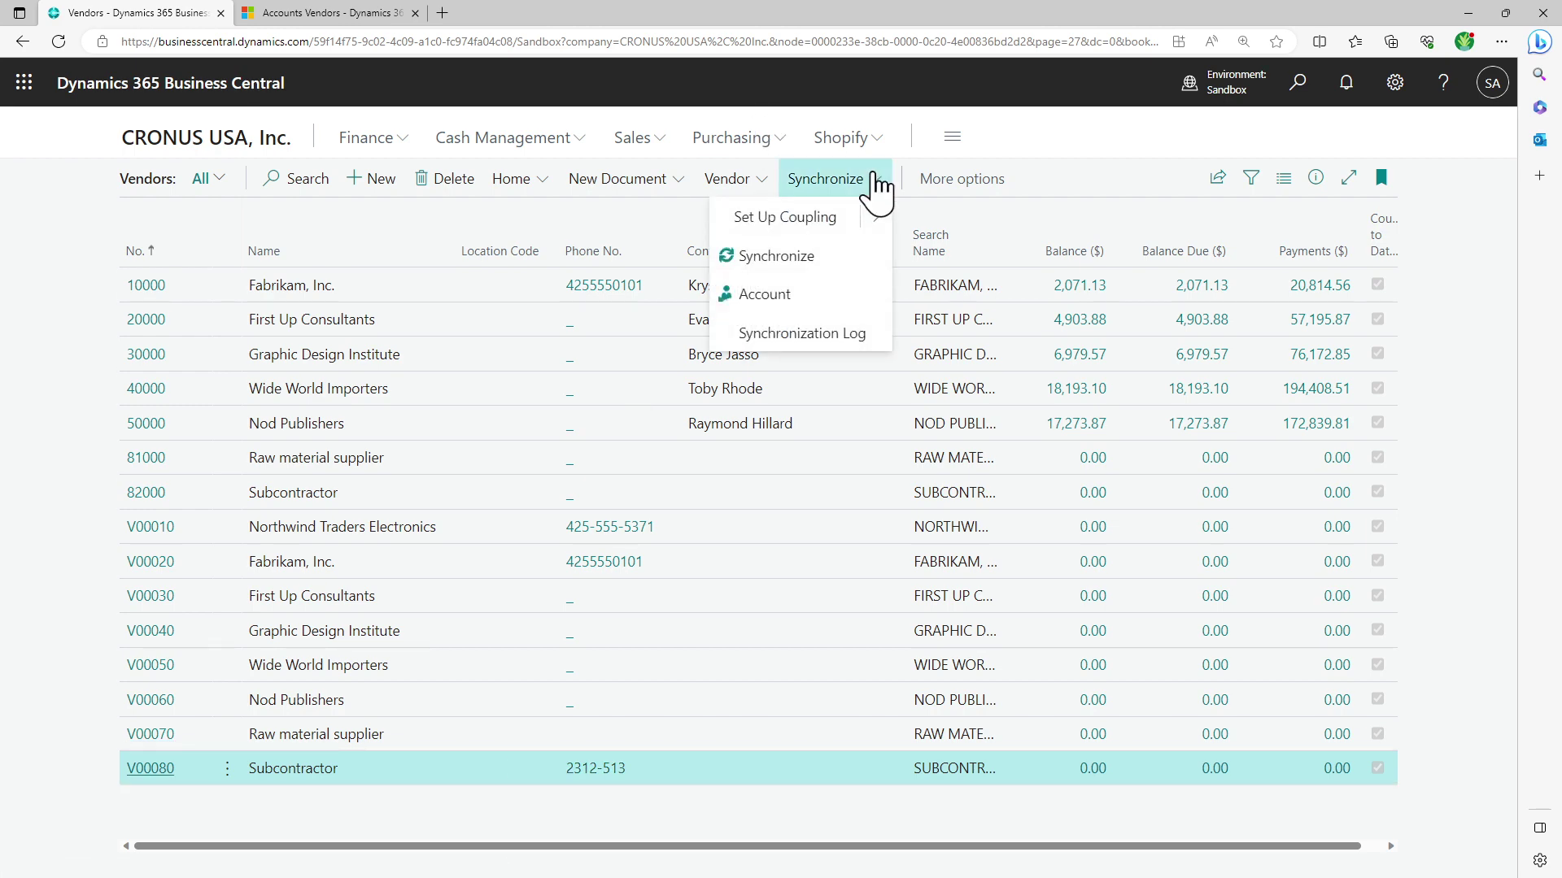
left_click(828, 258)
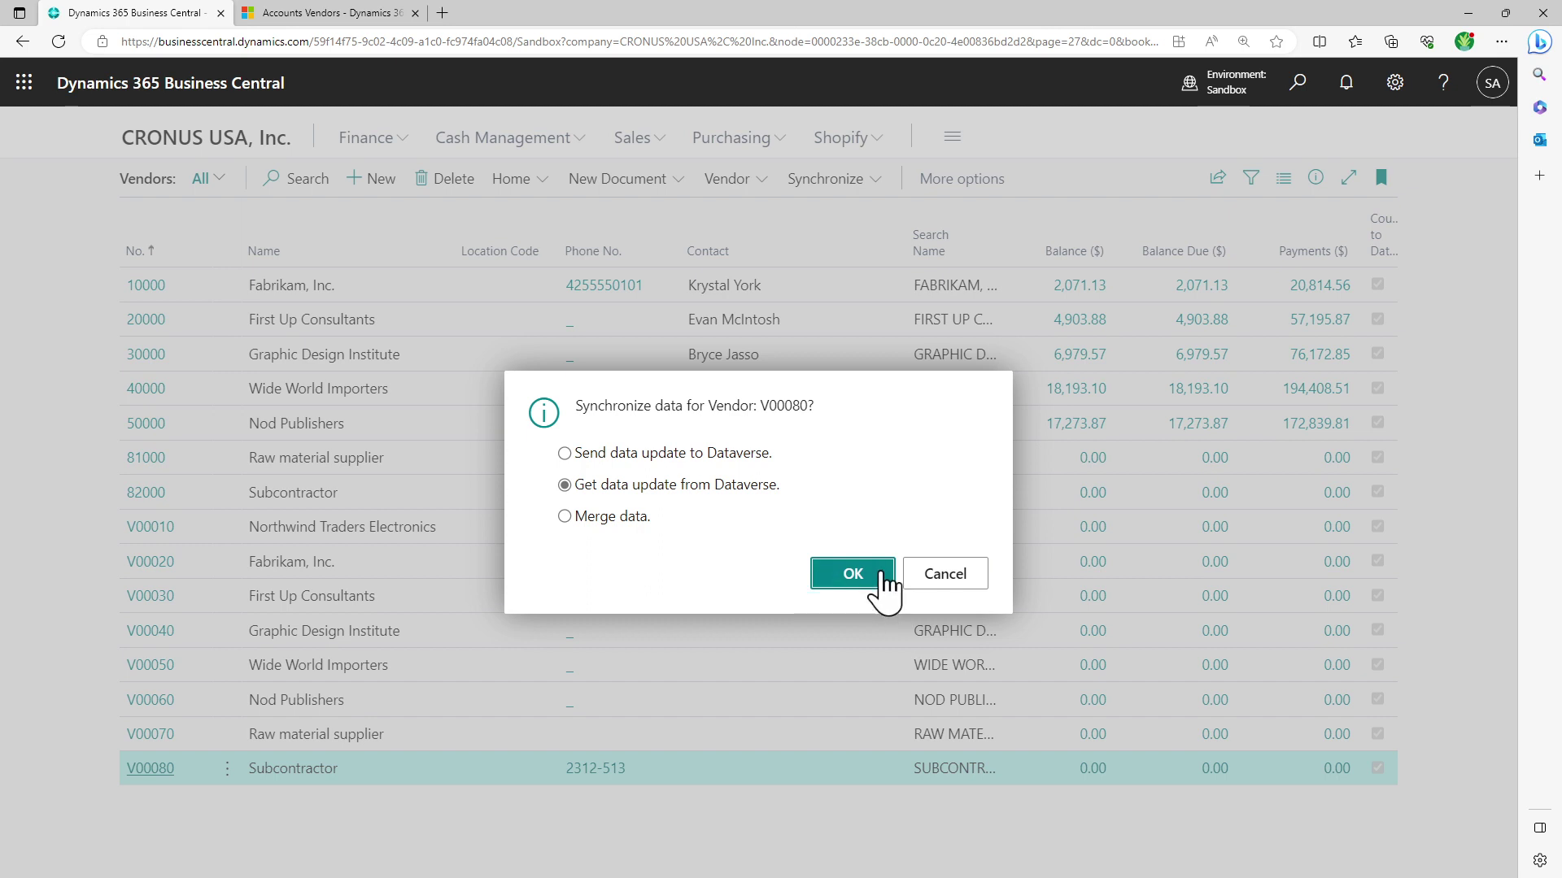
left_click(852, 573)
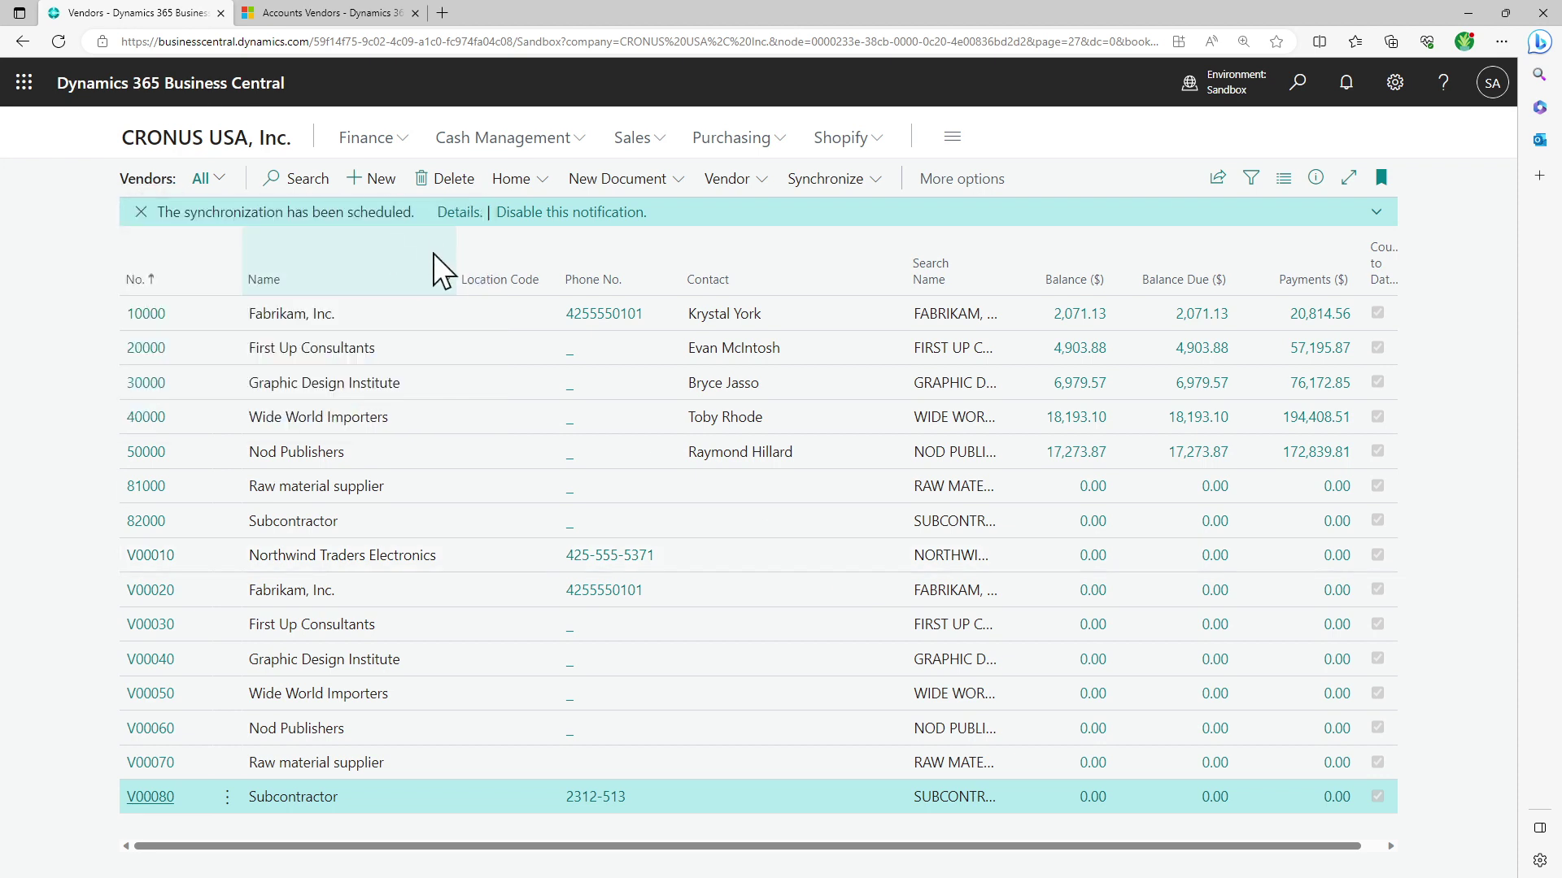
mouse_move(433, 252)
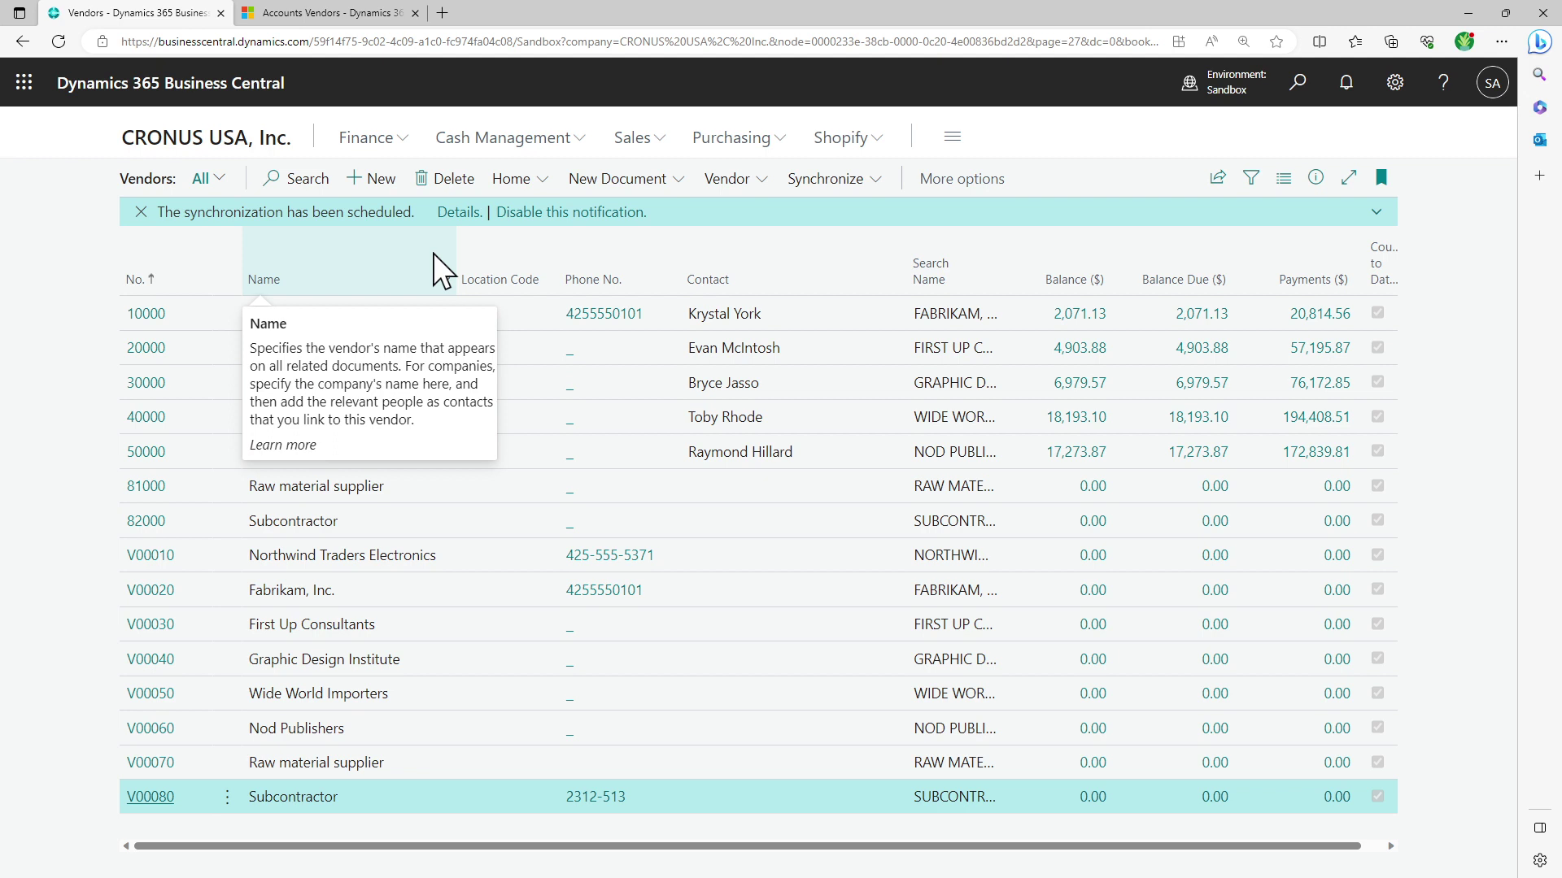
- Reload Business Central Vendors to confirm V00080 shows 2312-5132, then return to the Sales accounts tab
left_click(157, 140)
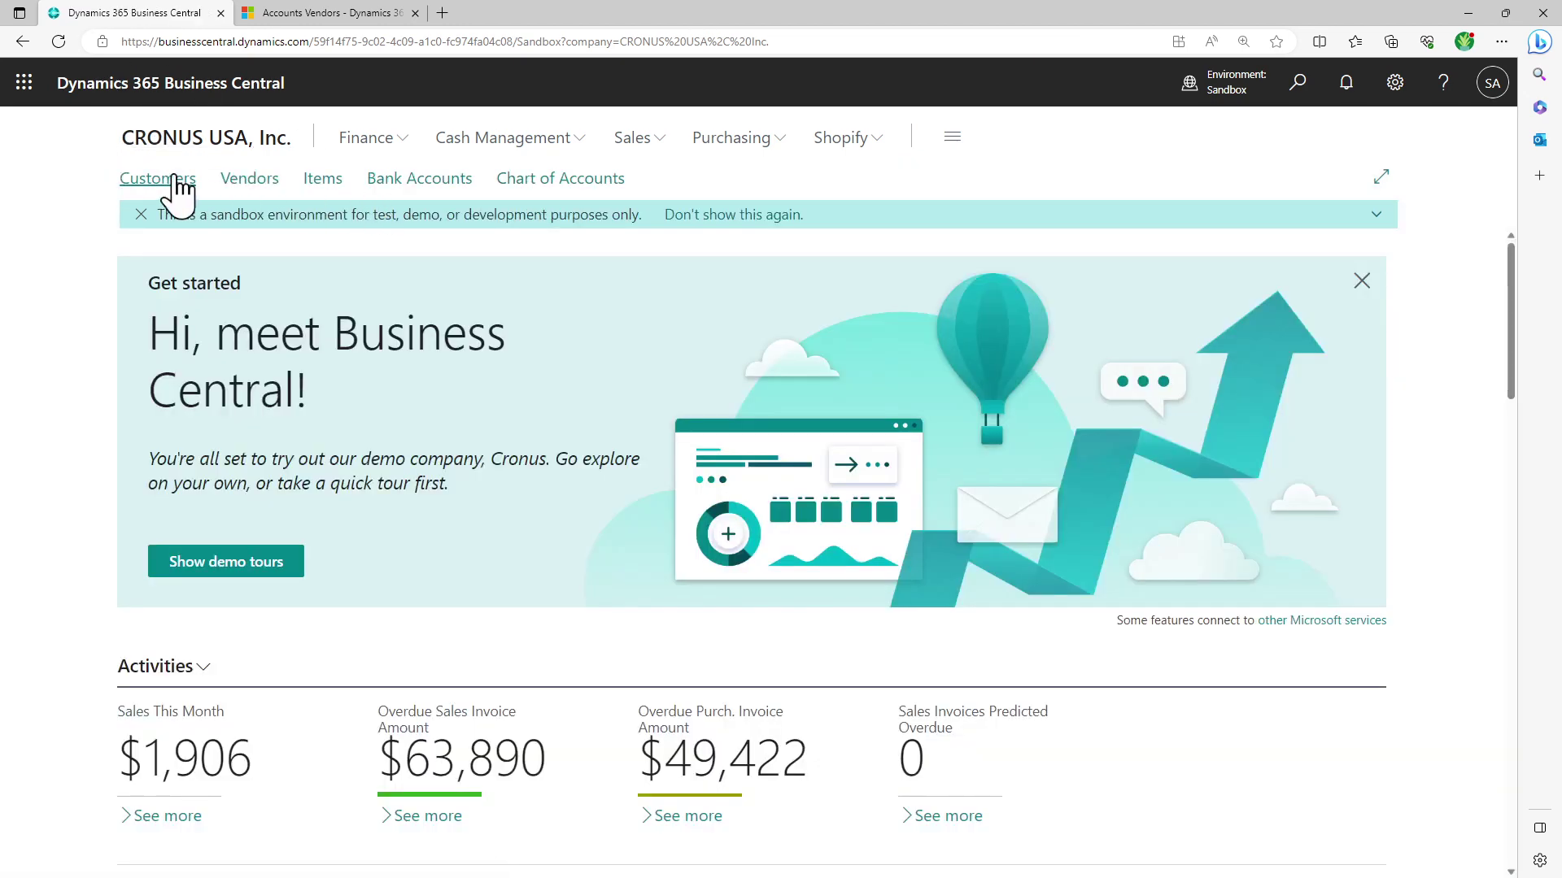
left_click(244, 183)
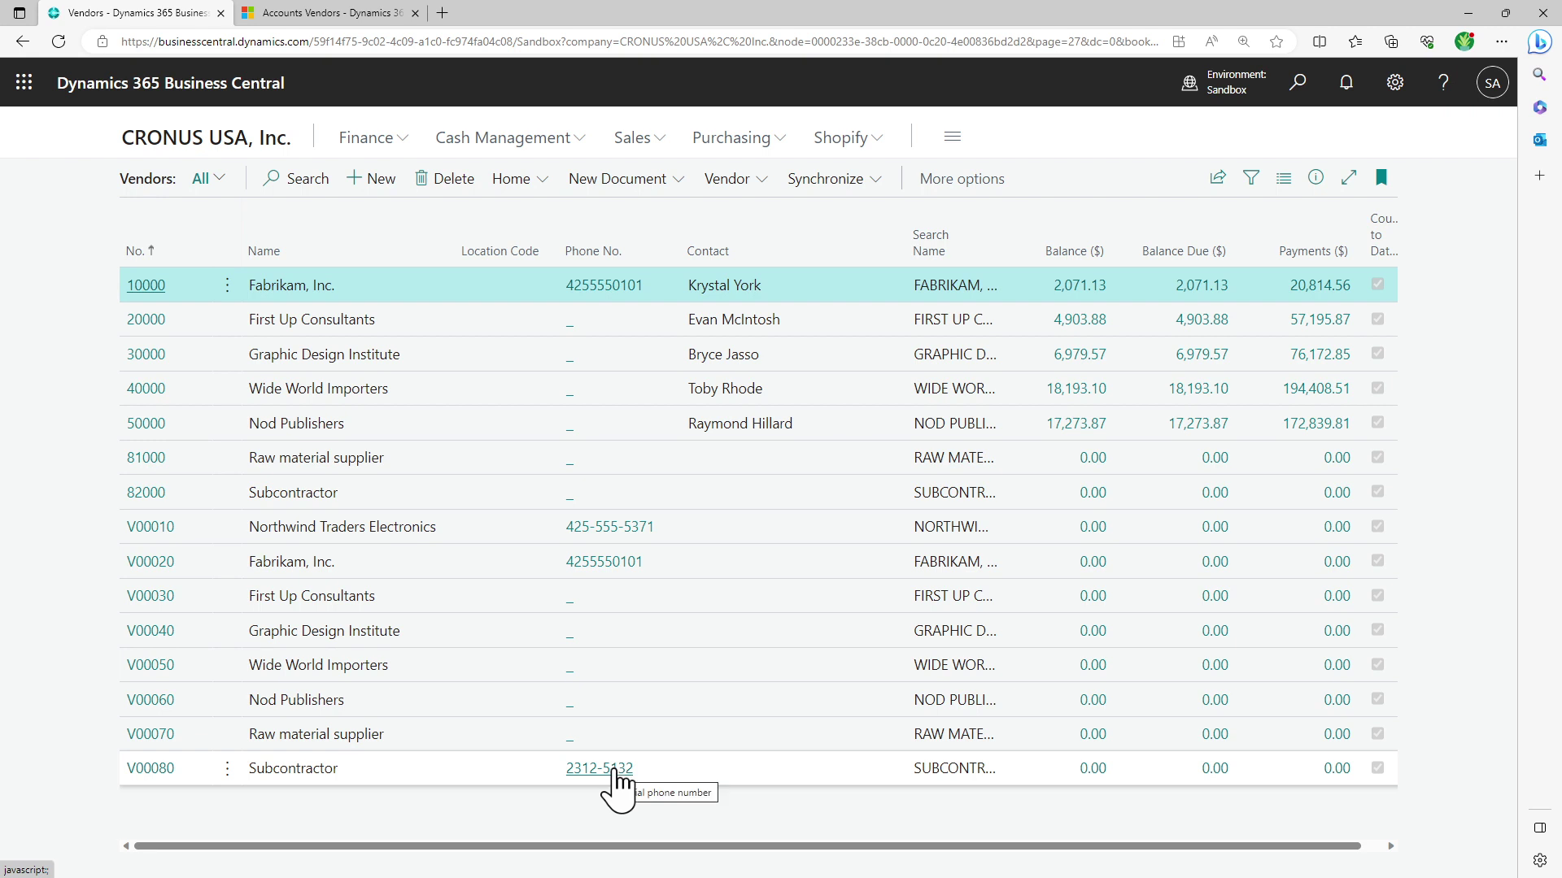
left_click(330, 13)
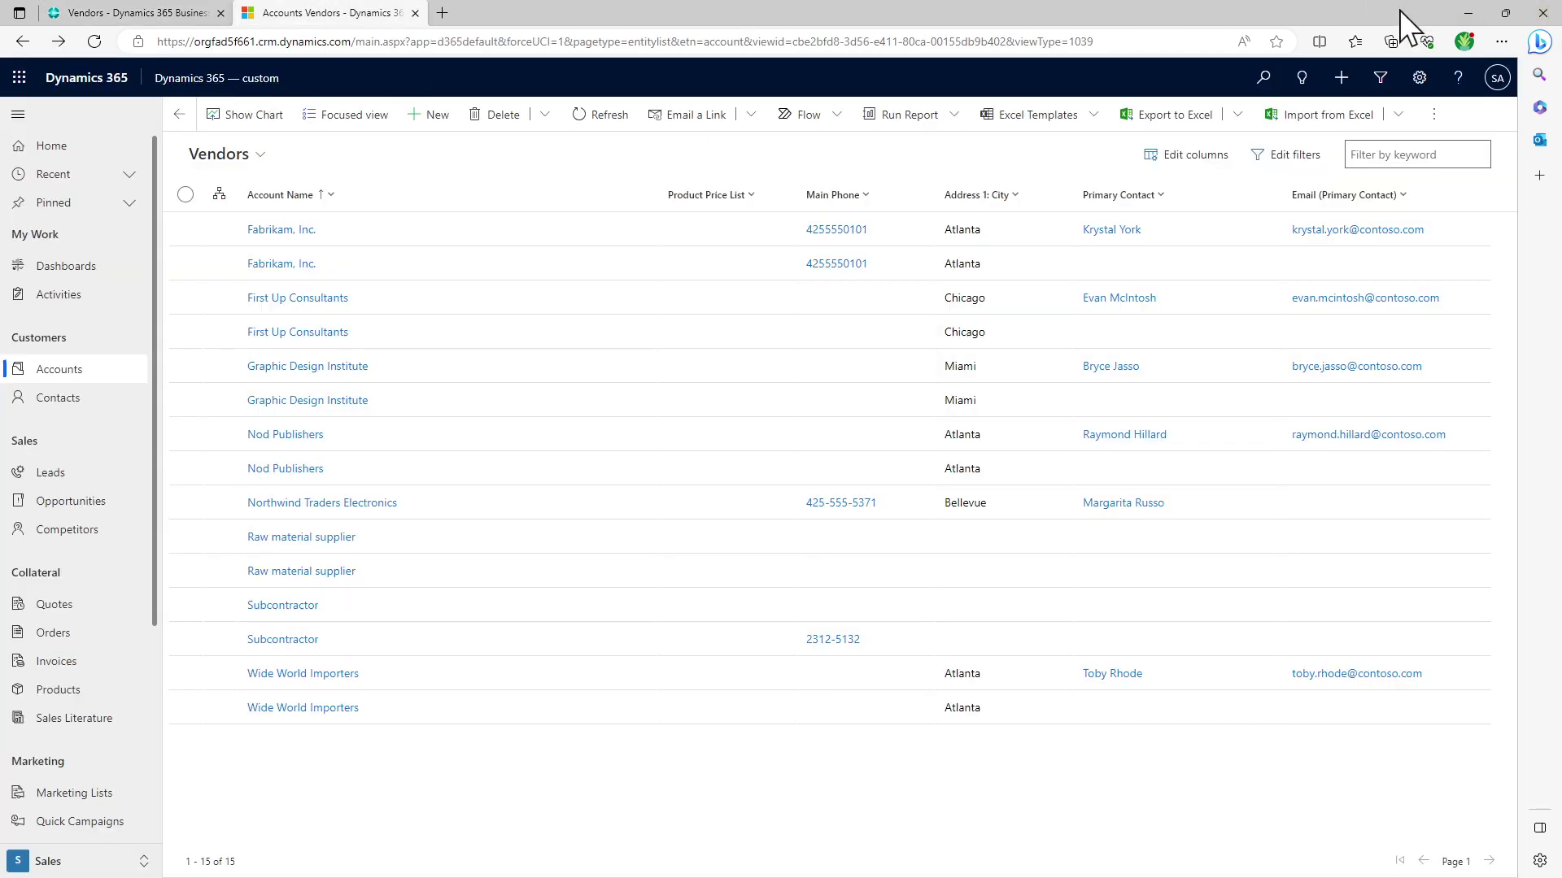